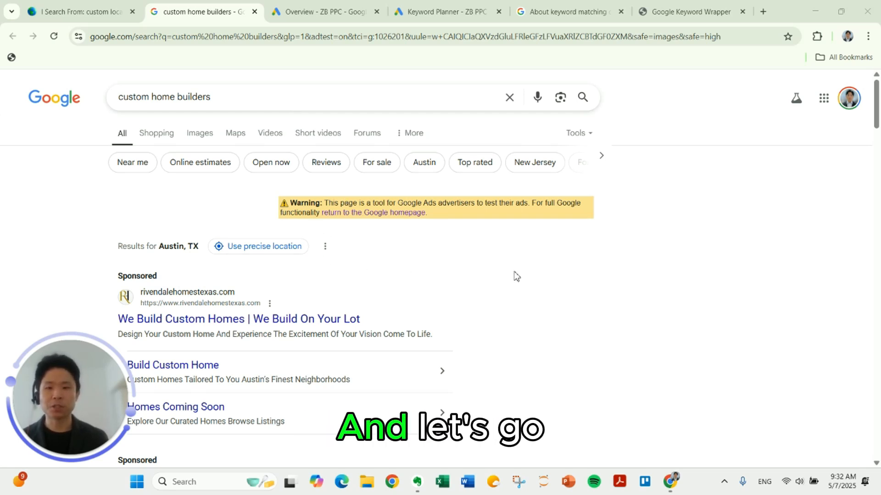
Examine the "custom home builders" results page from the sponsored ads through the map pack, organic listings and images to the related searches
scroll(712, 258, down, 10)
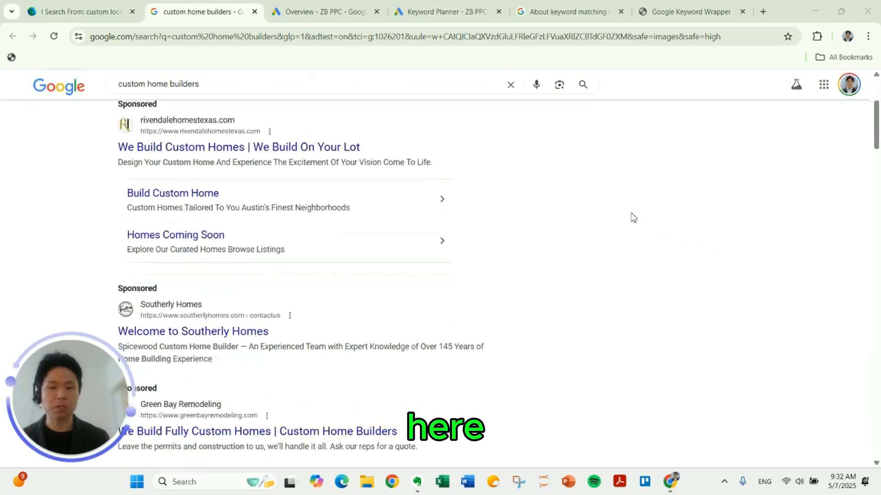
scroll(582, 247, up, 10)
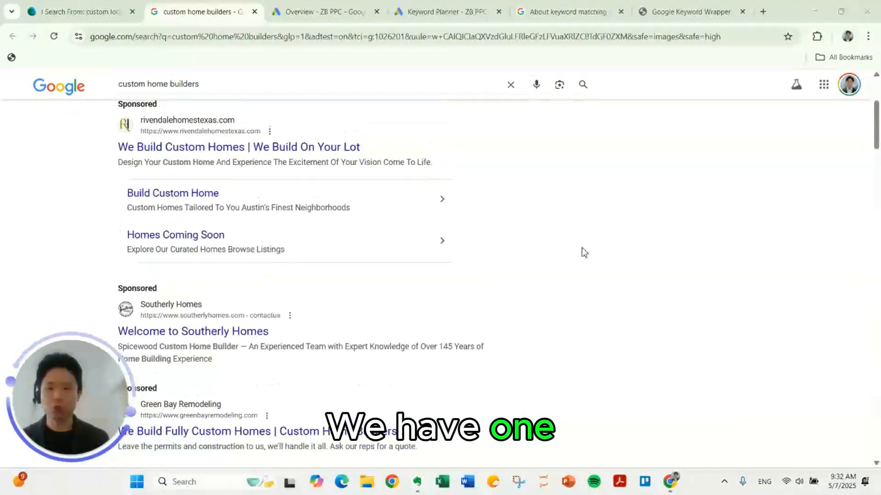
scroll(582, 247, down, 8)
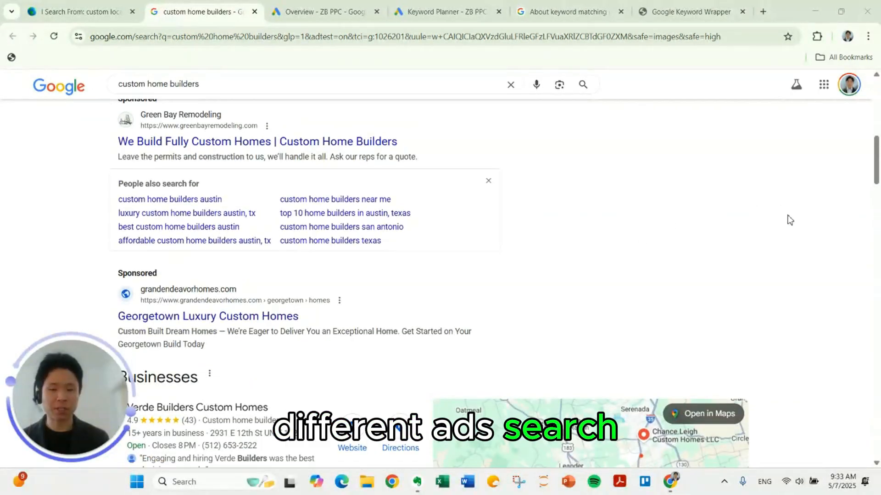
scroll(779, 203, down, 5)
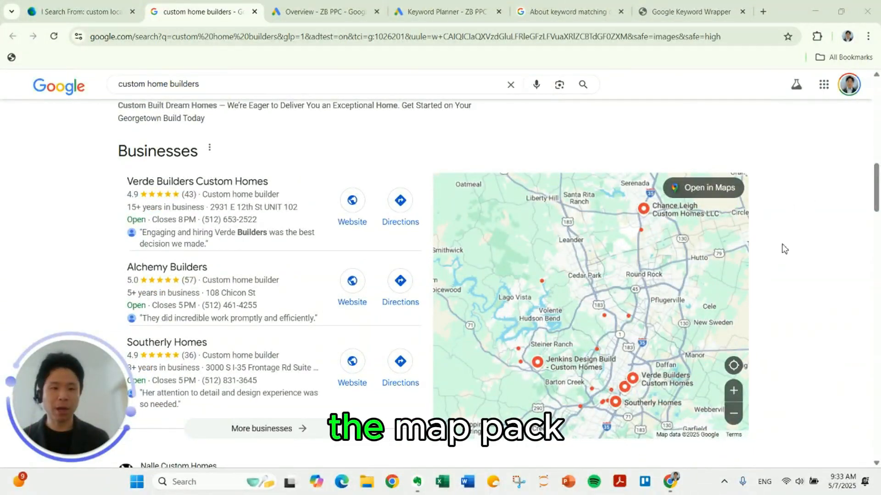
scroll(800, 198, down, 3)
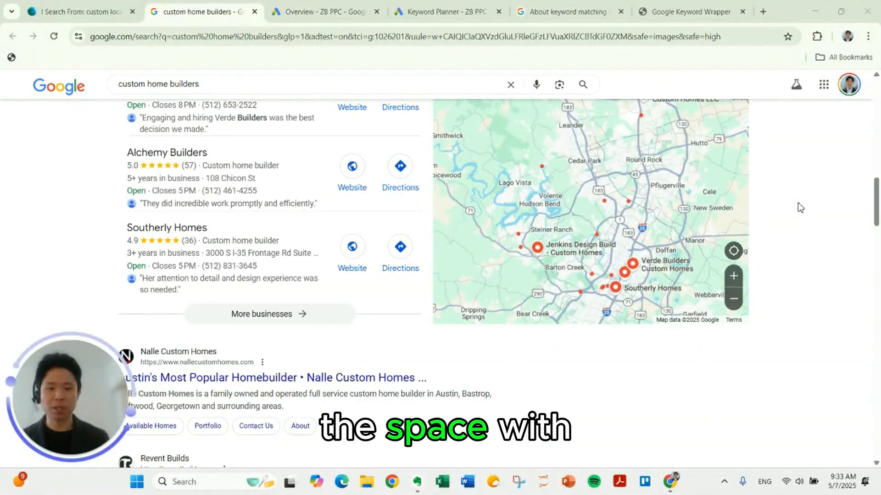
scroll(798, 211, down, 3)
scroll(799, 222, down, 3)
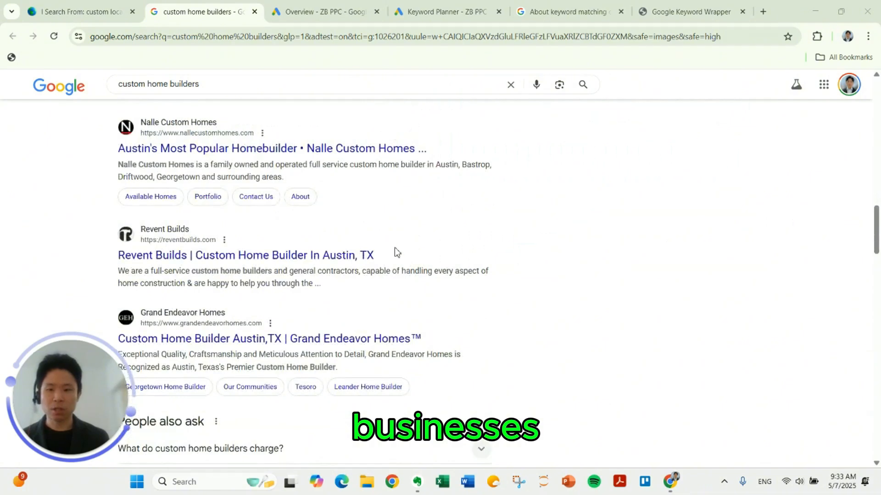
scroll(391, 243, down, 5)
scroll(504, 211, down, 2)
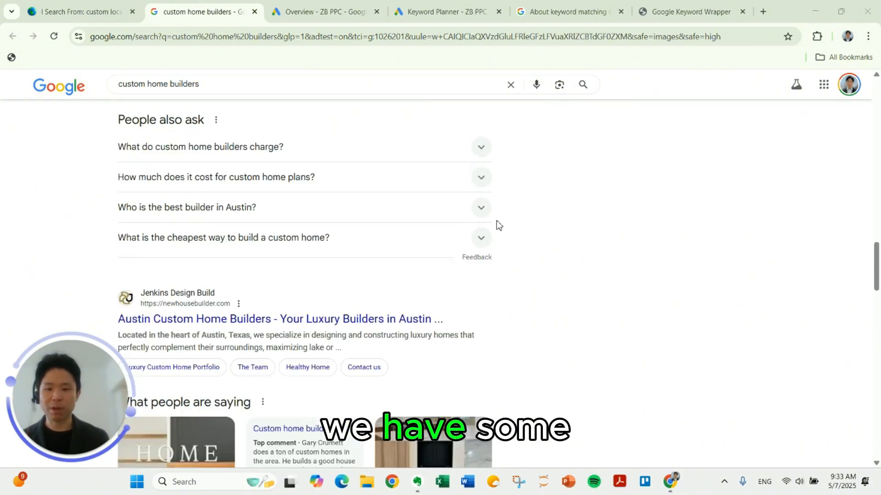
scroll(499, 225, down, 6)
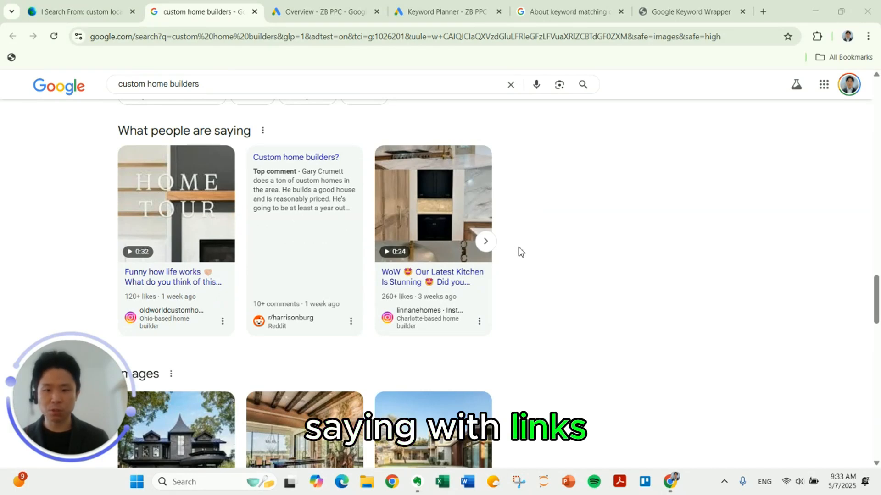
scroll(597, 243, down, 5)
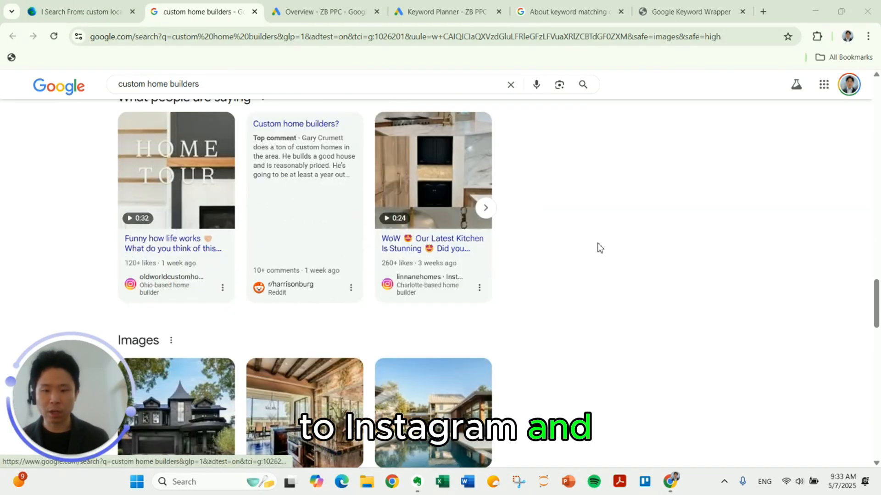
scroll(583, 235, down, 7)
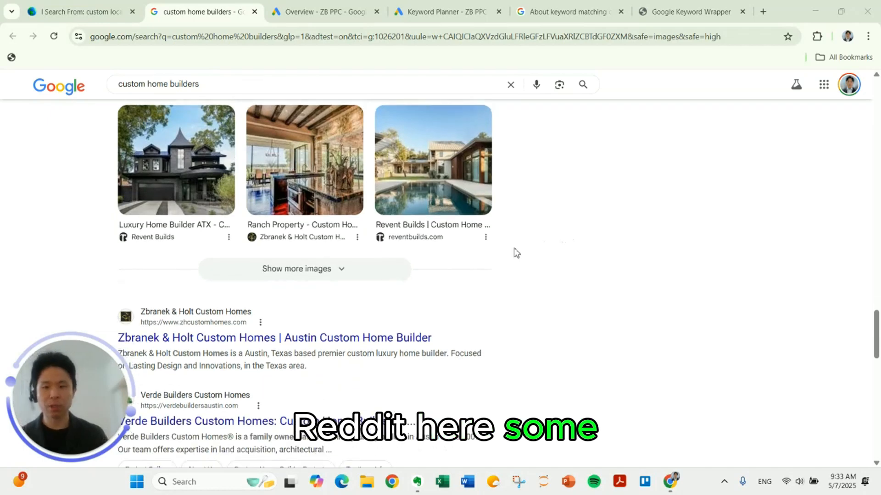
scroll(411, 241, down, 5)
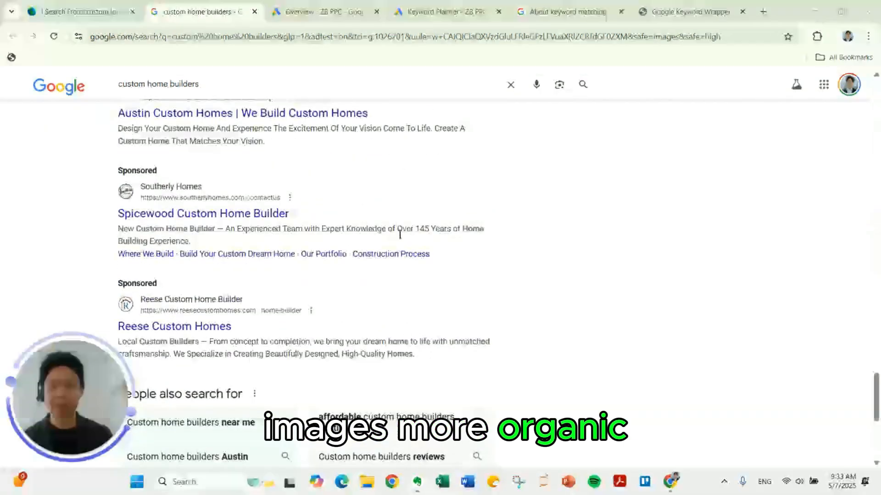
scroll(403, 236, down, 3)
scroll(409, 244, up, 4)
scroll(643, 254, down, 4)
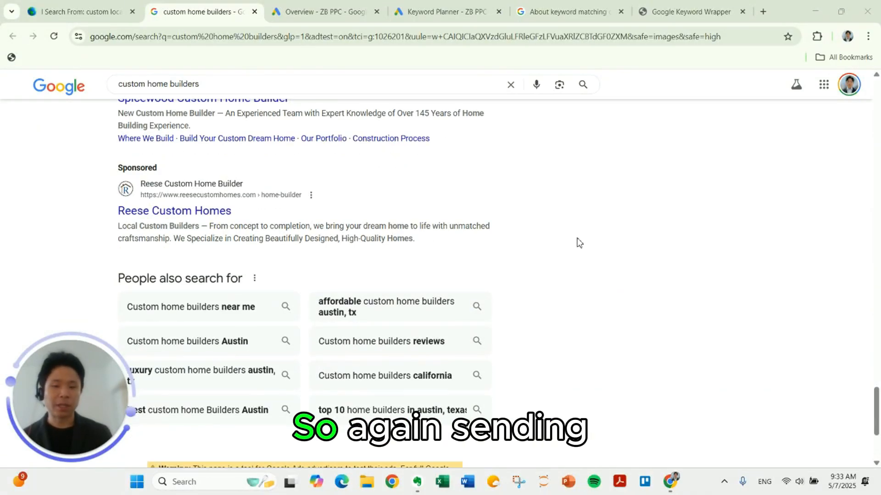
scroll(576, 243, down, 1)
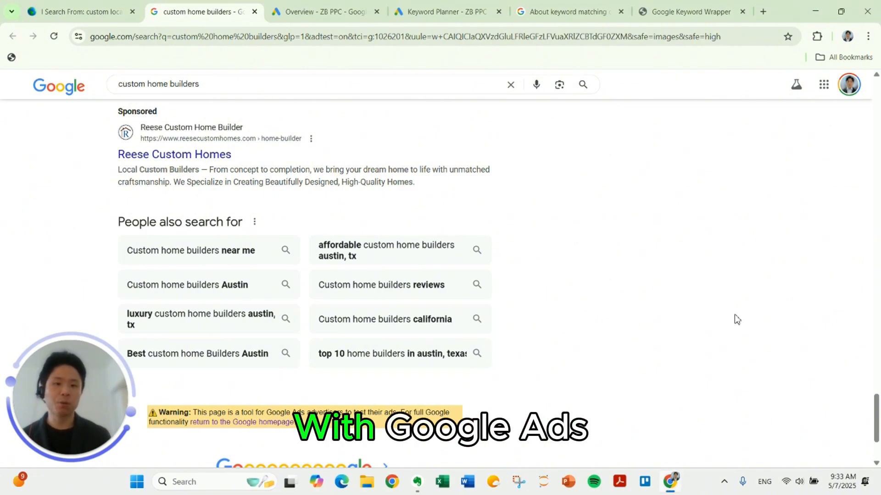
Examine the headlines, descriptions and sitelinks of the Rivendale Homes and Southerly Homes ads at the start of the results
key(Home)
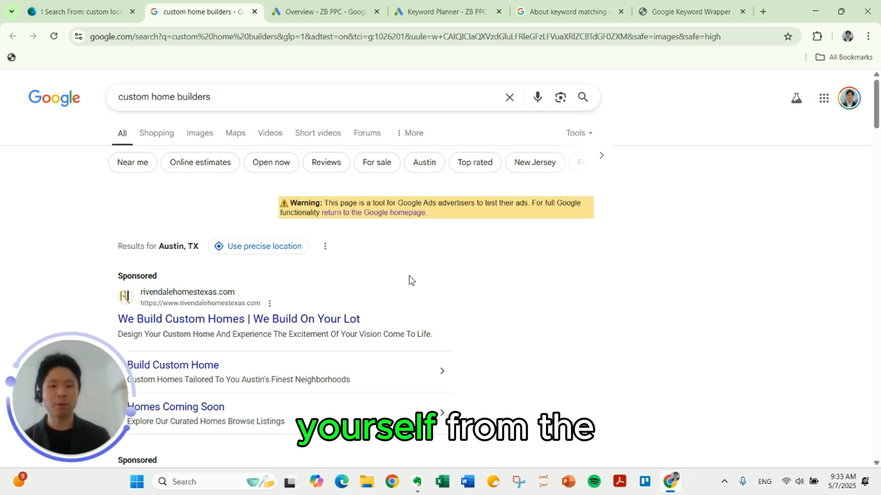
scroll(422, 277, down, 3)
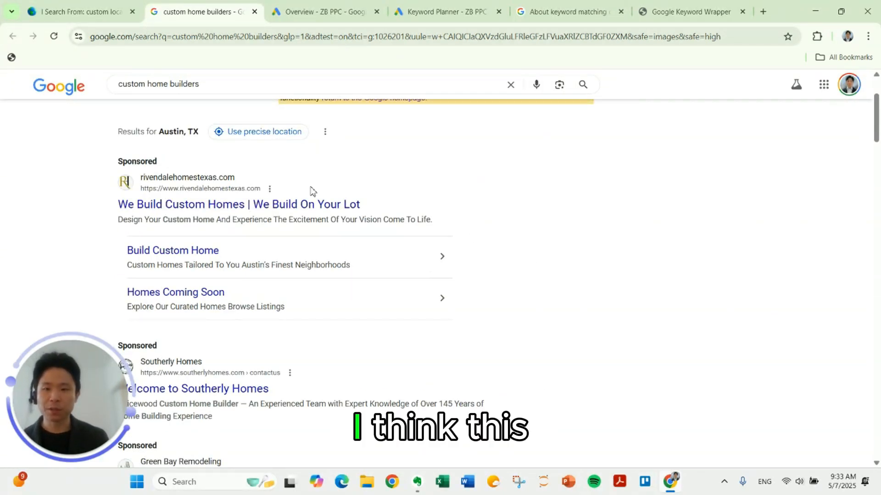
scroll(302, 209, down, 2)
scroll(204, 204, up, 2)
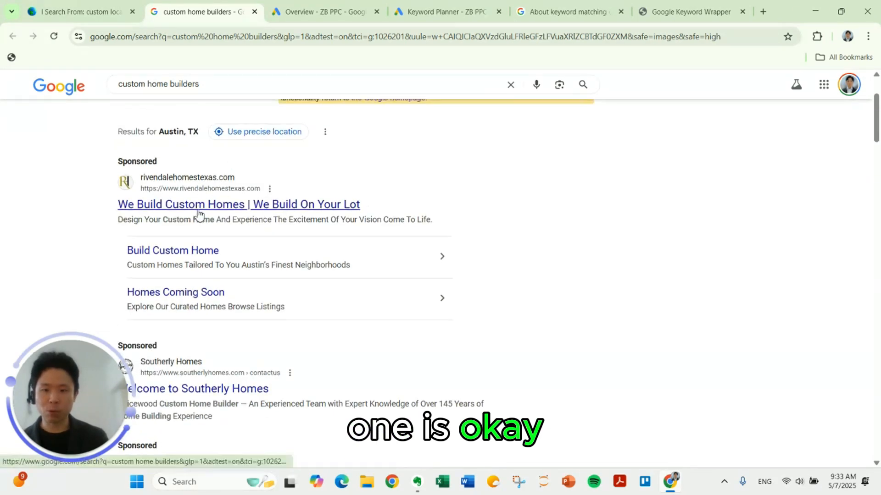
scroll(196, 212, up, 1)
scroll(204, 209, down, 3)
scroll(225, 216, up, 2)
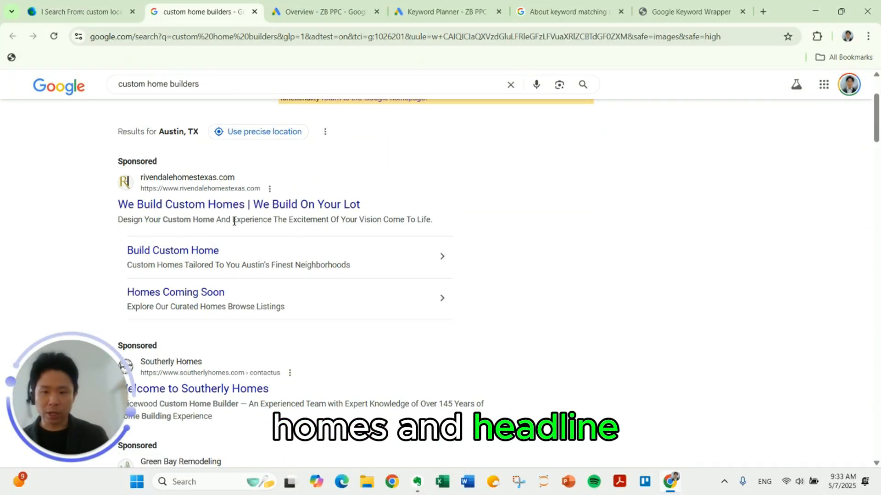
scroll(234, 222, down, 3)
scroll(216, 289, down, 2)
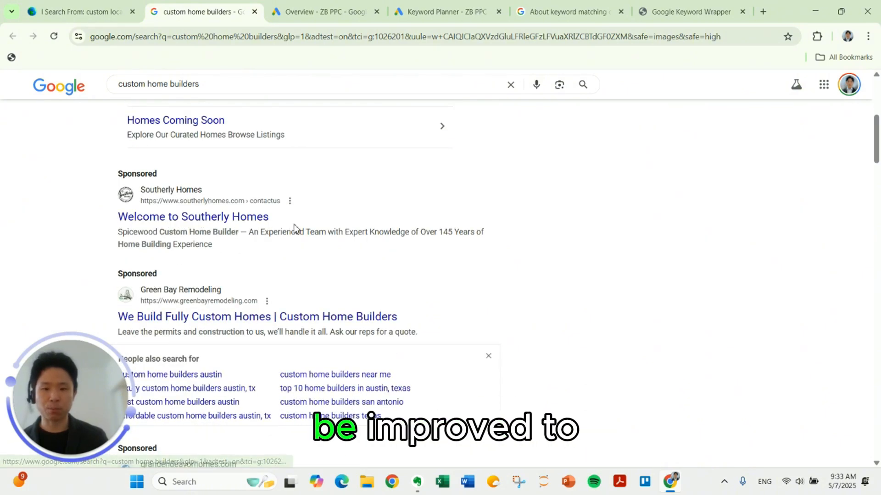
scroll(333, 247, up, 6)
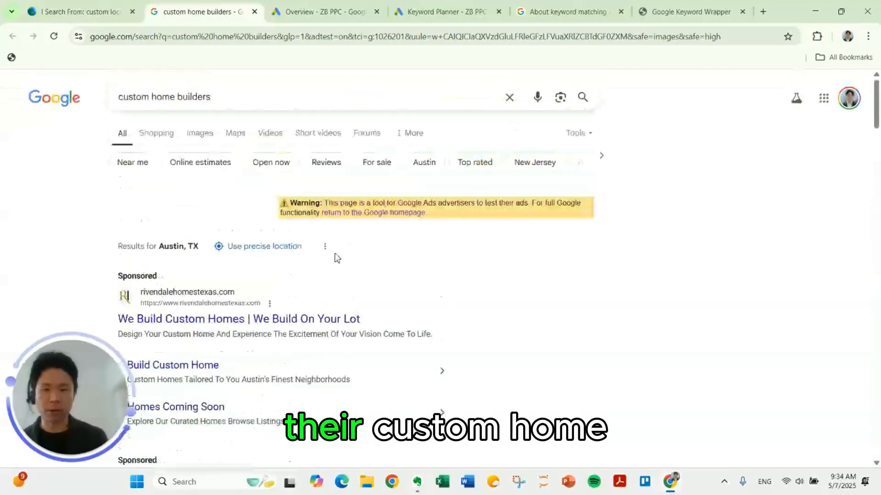
scroll(342, 271, down, 5)
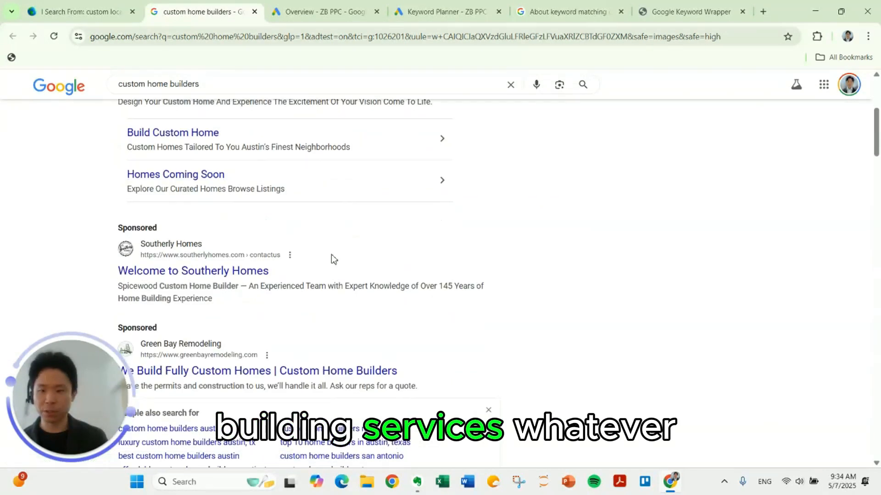
Review the Green Bay Remodeling and Grand Endeavor Homes ads and compare them with the sitelinks in the Rivendale Homes ad
scroll(268, 246, down, 1)
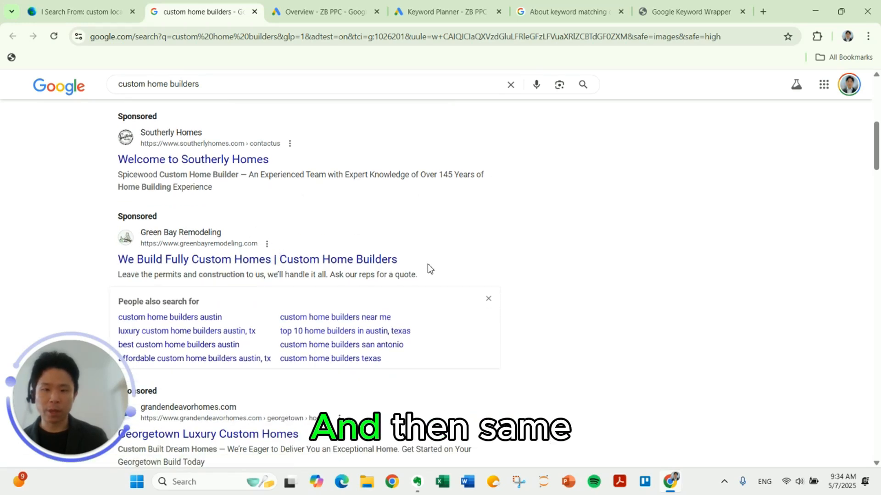
scroll(268, 220, down, 1)
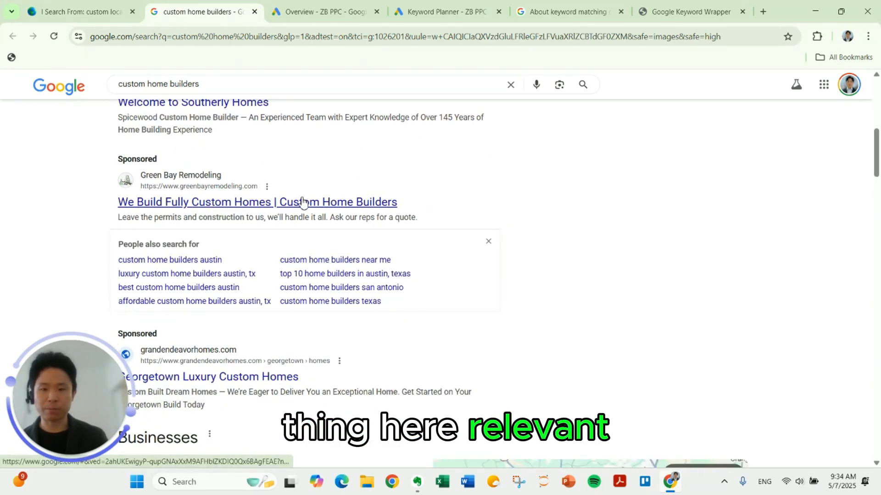
scroll(302, 202, up, 1)
scroll(302, 205, down, 3)
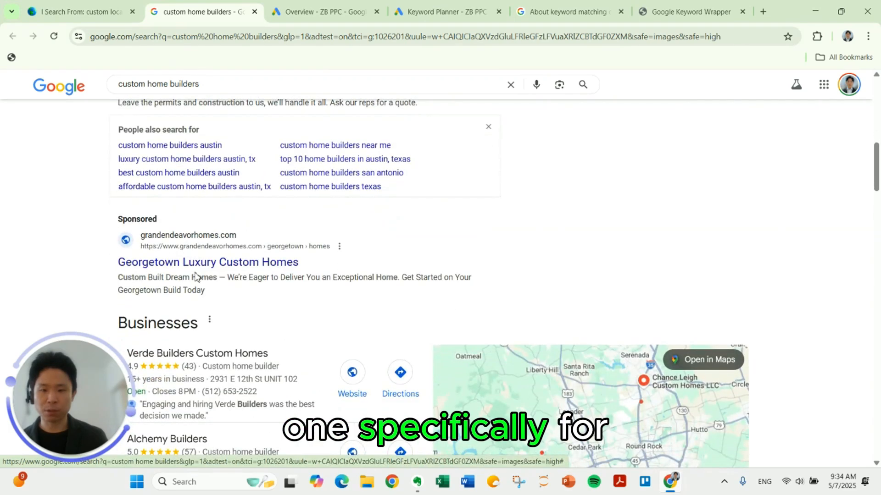
scroll(204, 271, up, 4)
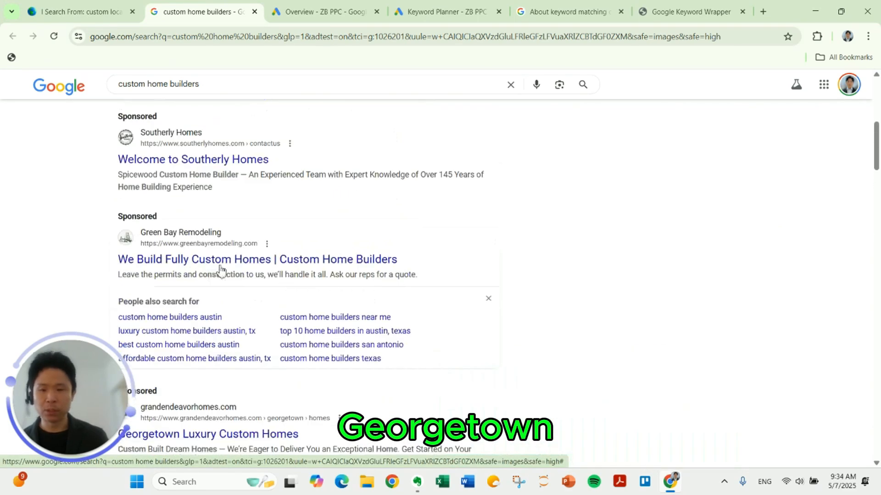
scroll(275, 232, down, 4)
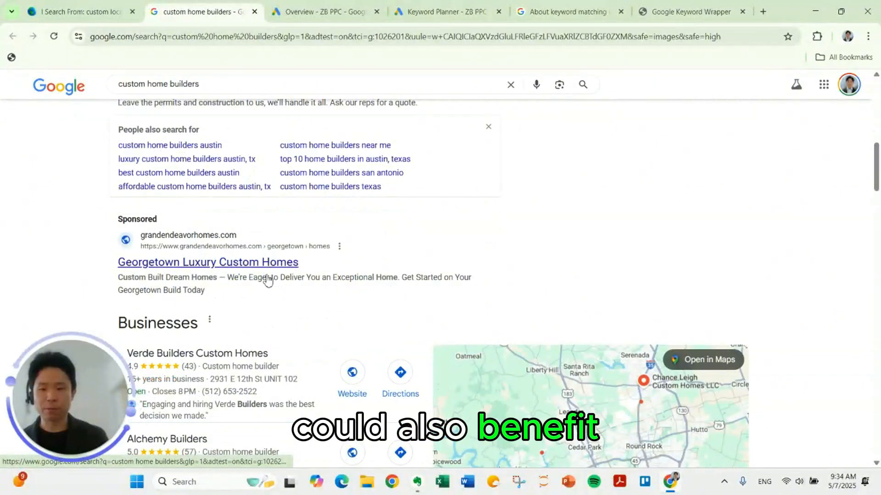
scroll(276, 289, up, 8)
scroll(289, 273, up, 1)
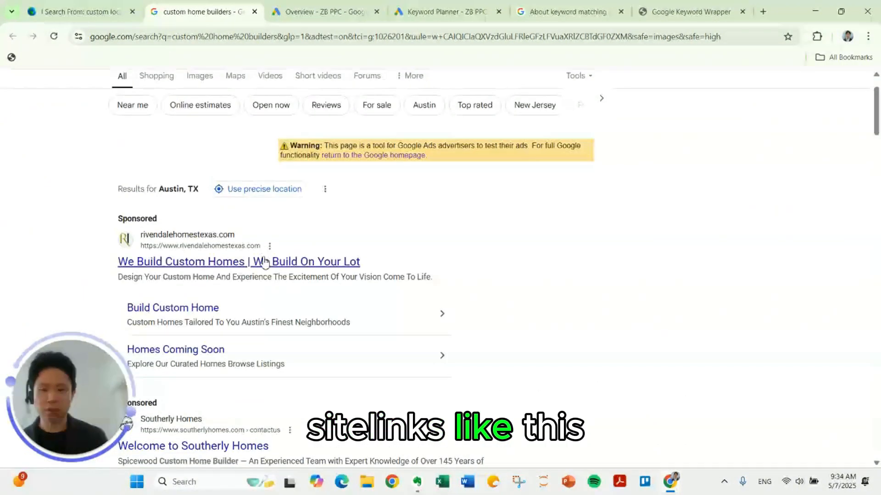
scroll(275, 268, down, 2)
scroll(316, 263, down, 2)
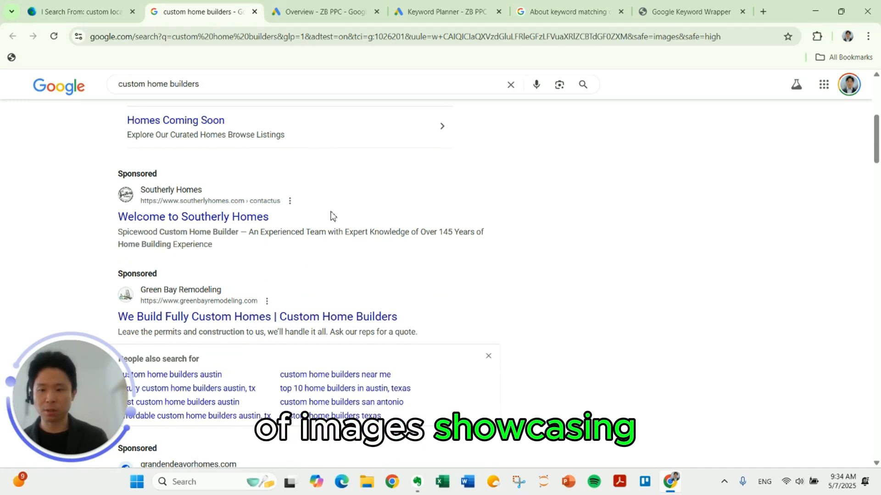
scroll(334, 218, down, 5)
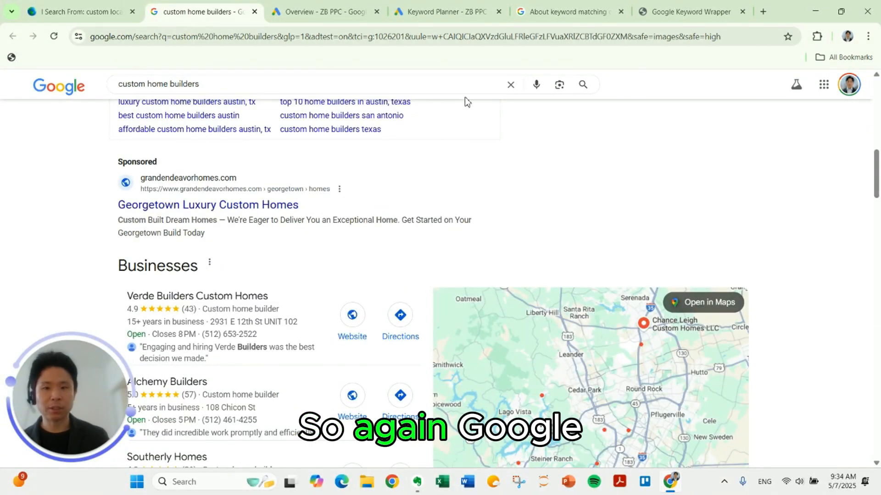
scroll(521, 226, up, 5)
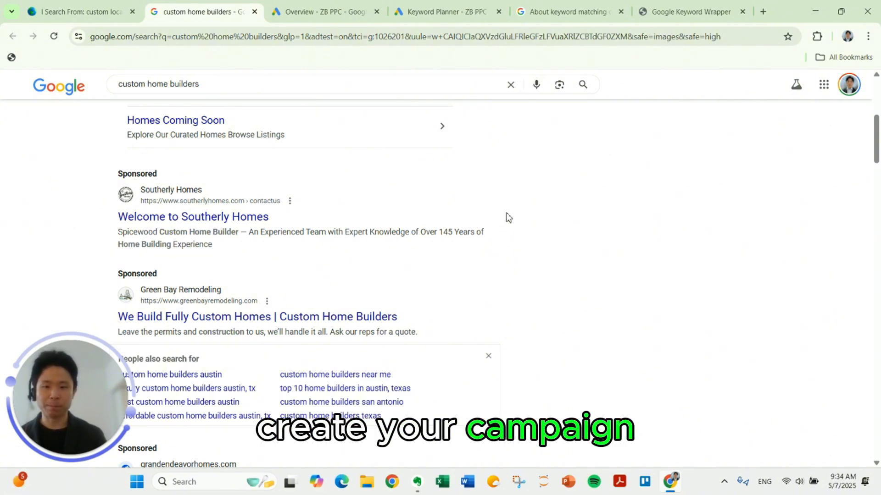
Switch to Google Ads, start a new campaign and choose Leads as its objective
key(ctrl+Tab)
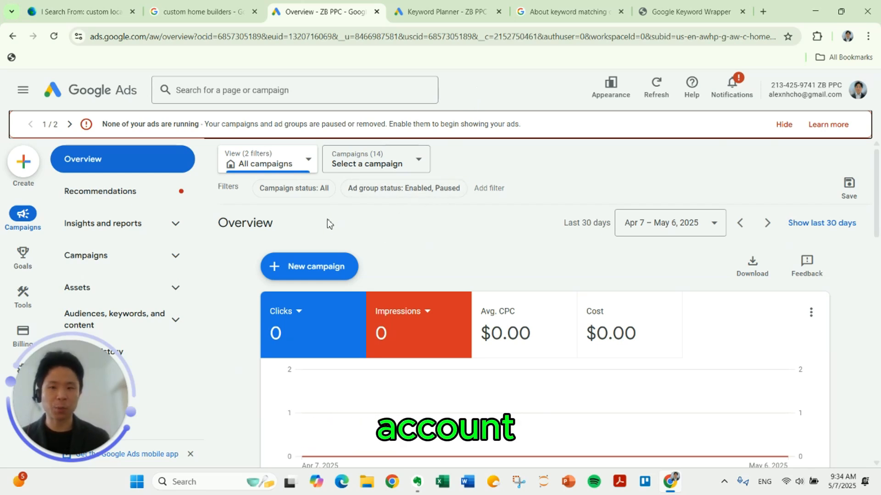
click(24, 163)
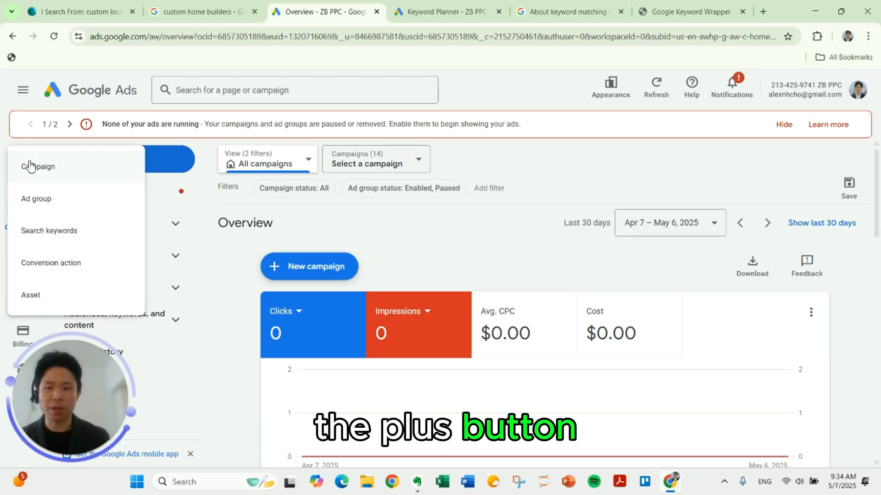
click(76, 175)
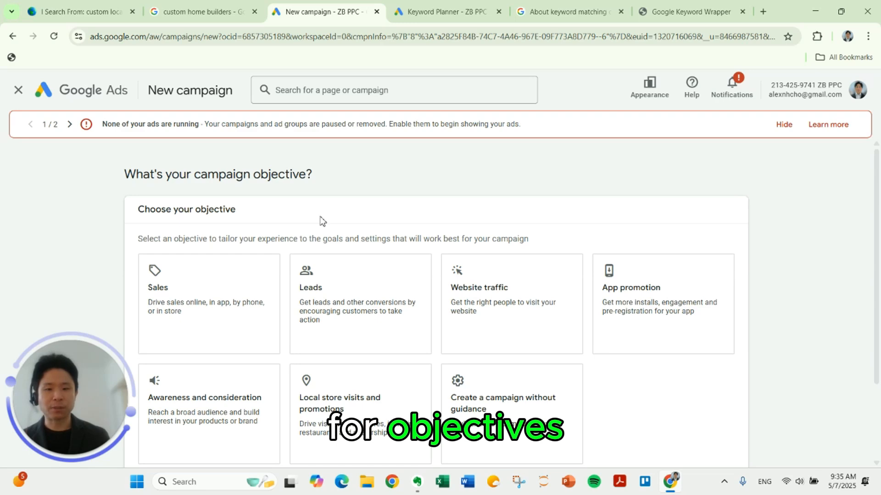
scroll(322, 221, down, 2)
click(328, 214)
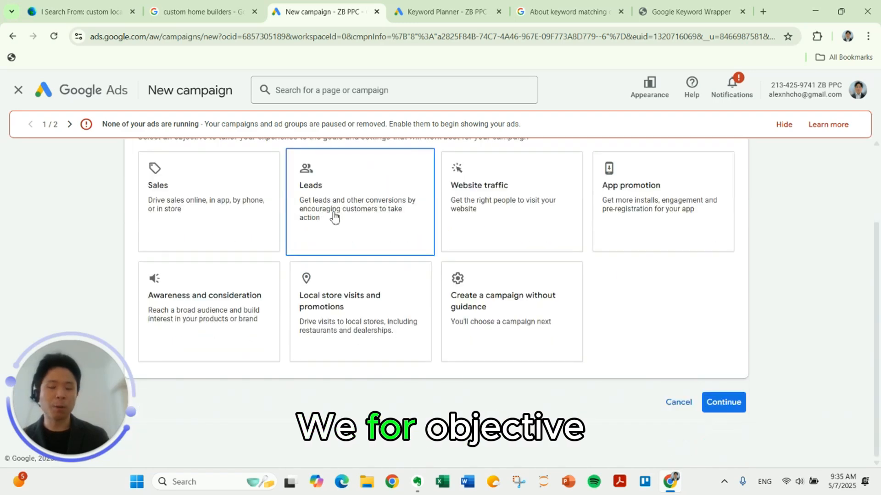
click(337, 220)
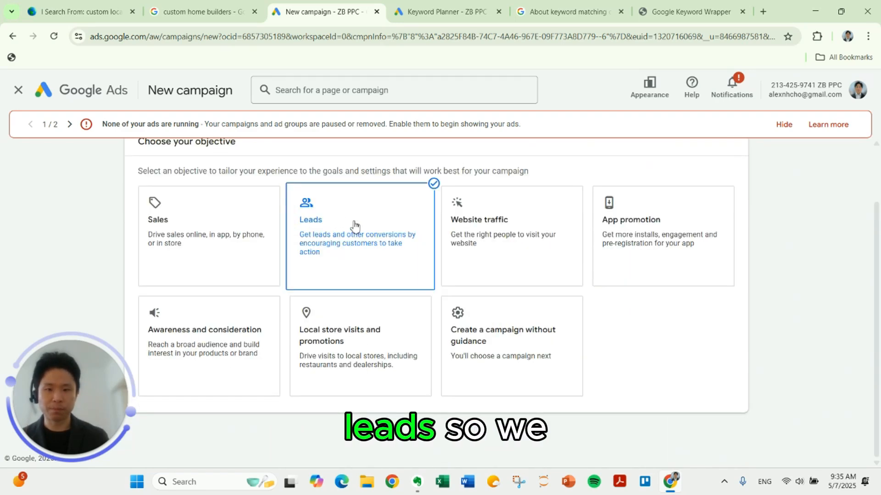
scroll(370, 319, down, 3)
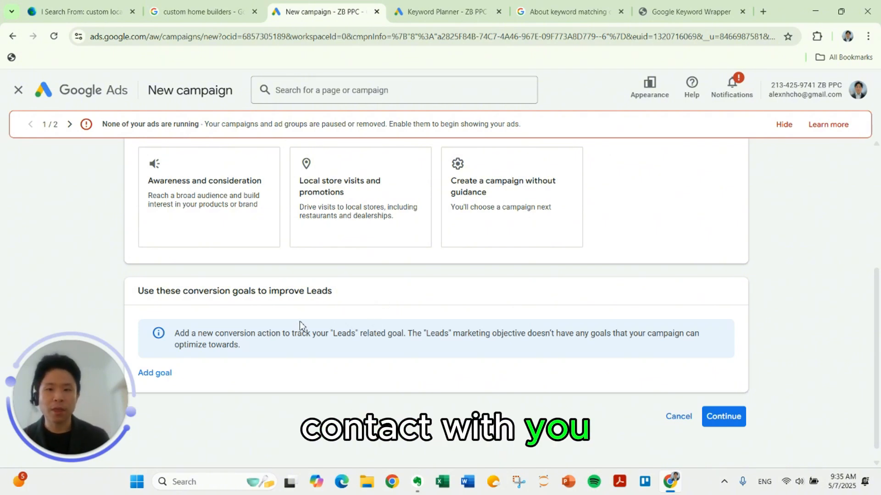
Review the Leads conversion goals section and continue with the Leads objective without adding a goal
drag(169, 284, 334, 286)
click(339, 286)
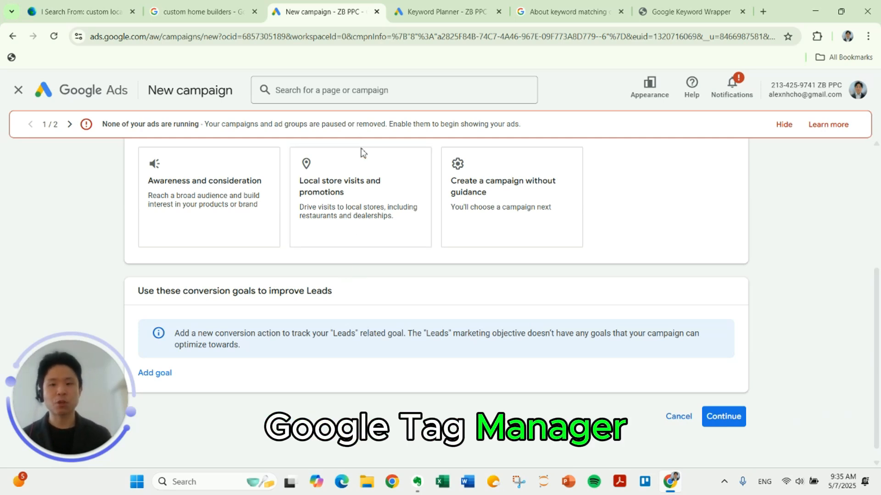
scroll(382, 279, up, 1)
scroll(374, 230, up, 1)
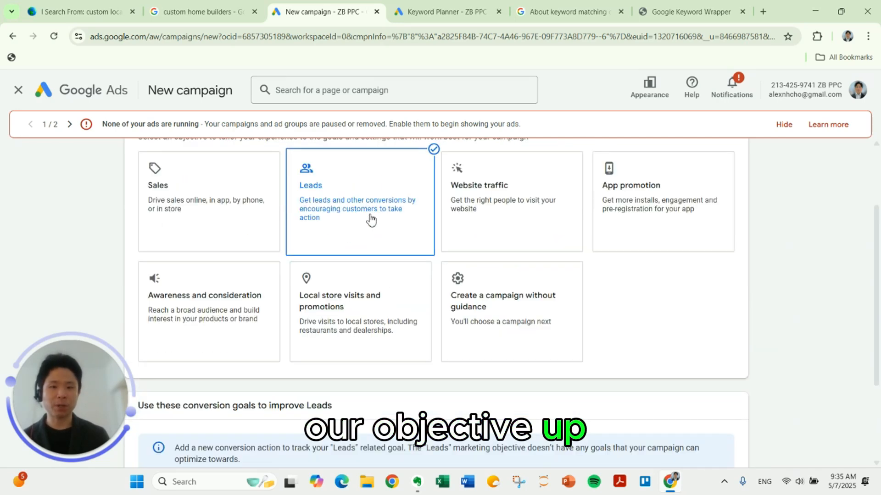
scroll(377, 261, down, 3)
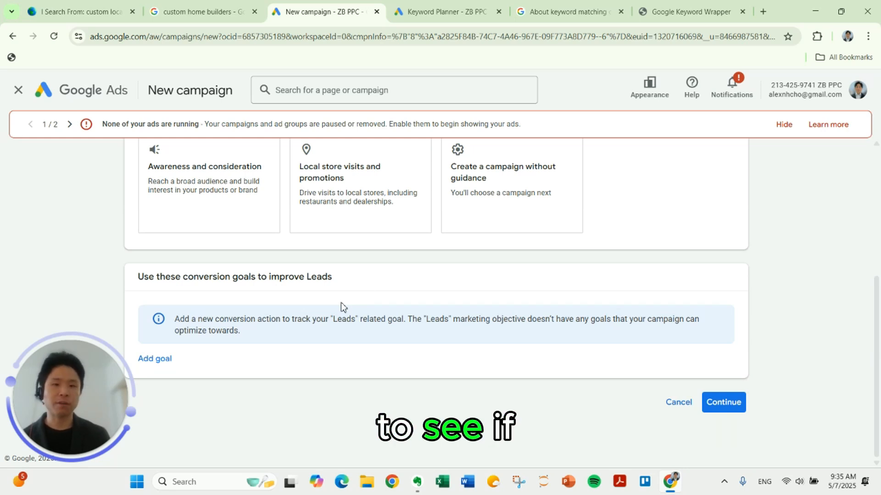
click(718, 403)
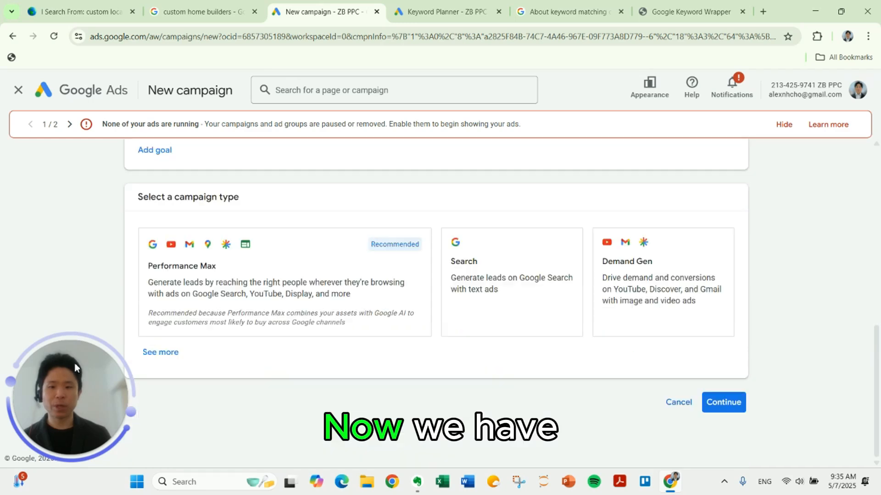
Expand the list of campaign types and choose Search as the type
drag(72, 398, 73, 228)
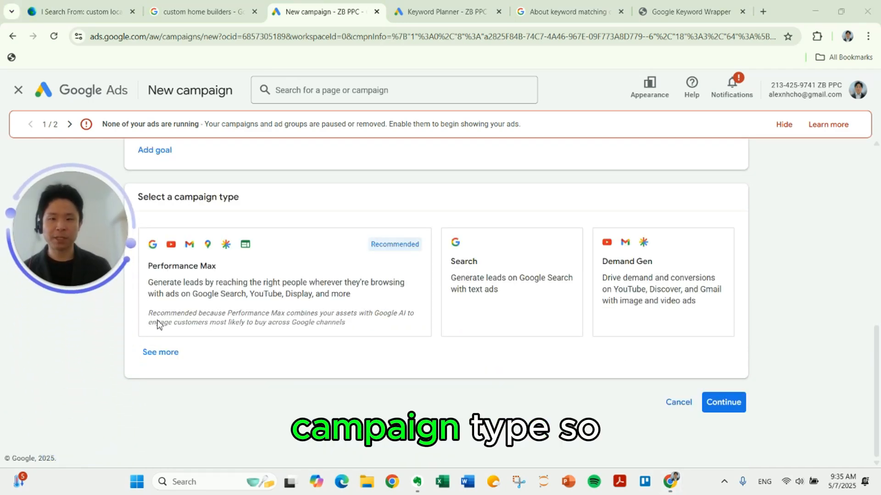
click(167, 354)
click(510, 311)
scroll(510, 311, down, 3)
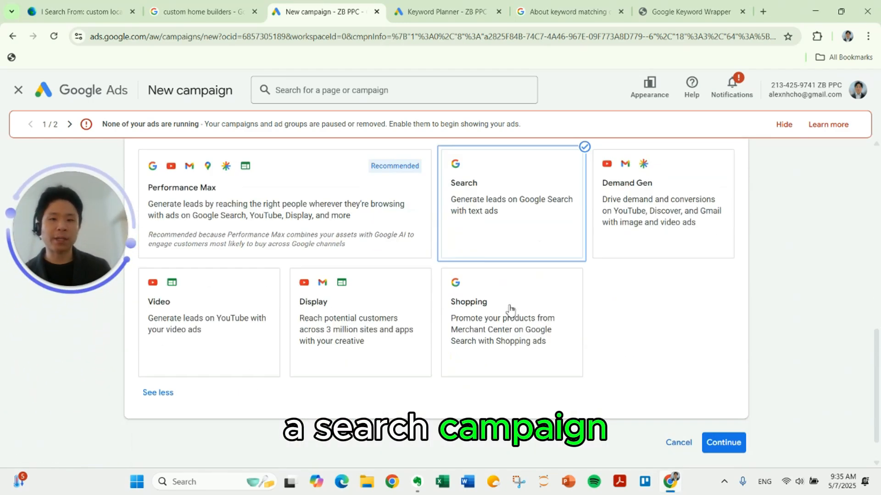
scroll(645, 305, up, 1)
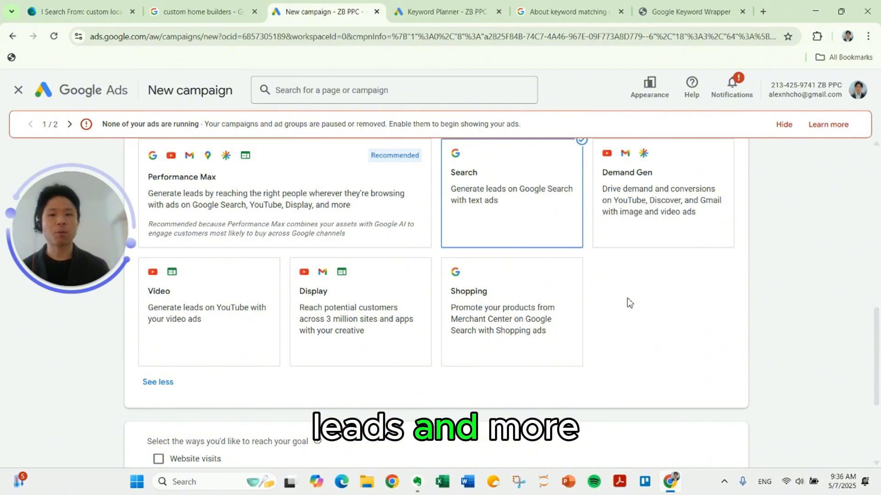
Check the Phone calls option for reaching the goal, clear it again and continue with no way selected
scroll(647, 314, down, 3)
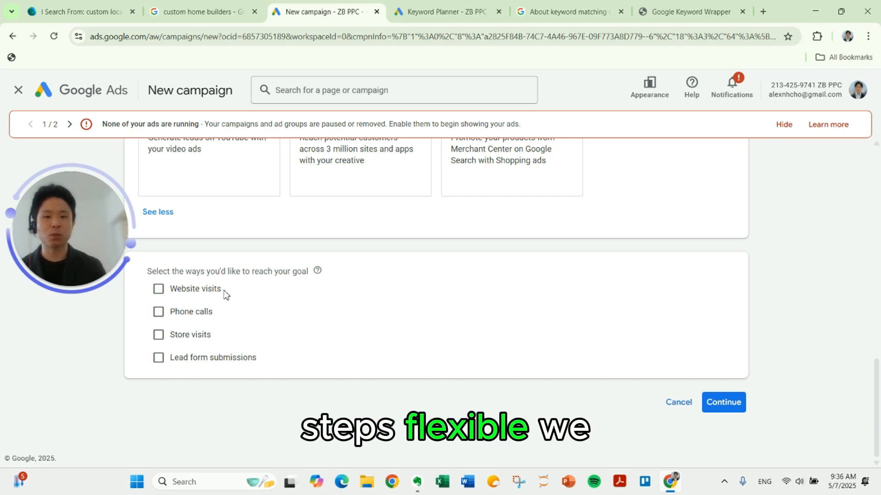
click(200, 316)
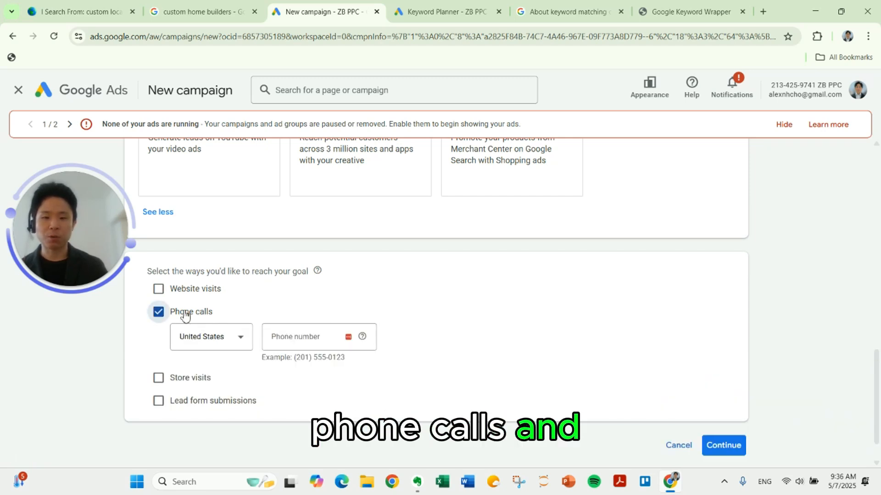
click(158, 312)
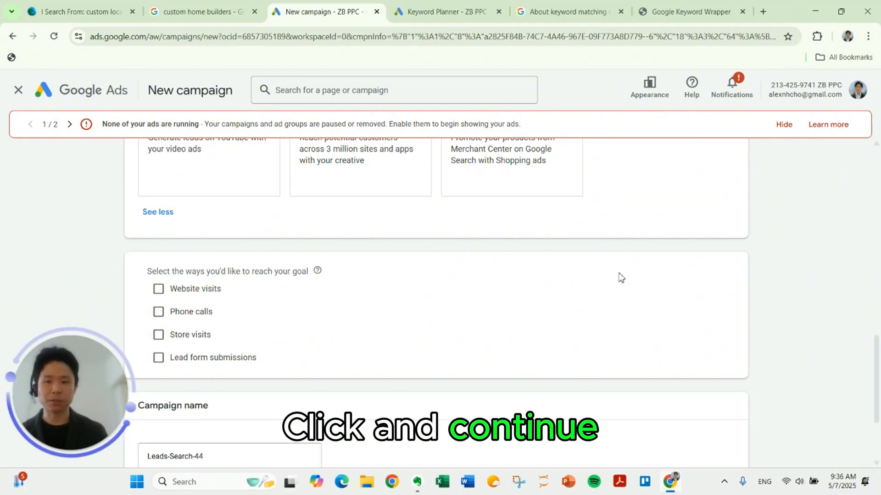
Name the campaign "Custom Home Building" and start it as a new campaign instead of finishing the saved draft
scroll(458, 321, down, 3)
drag(202, 342, 213, 342)
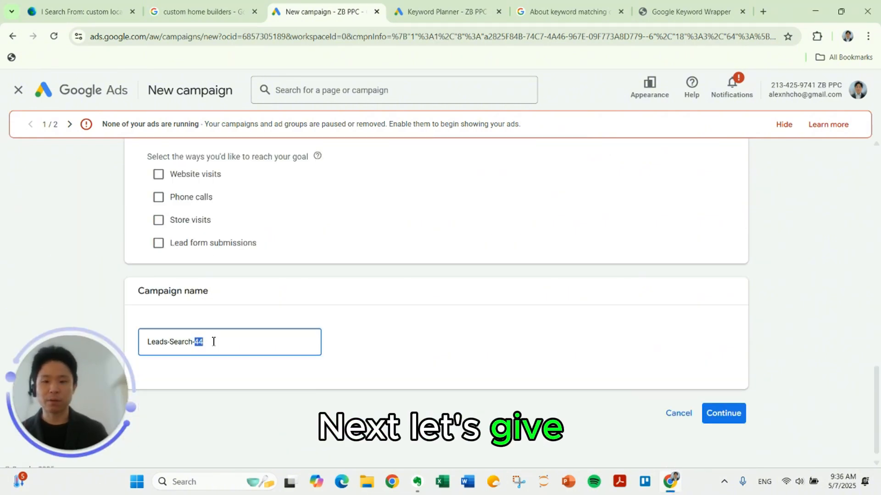
key(ctrl+a)
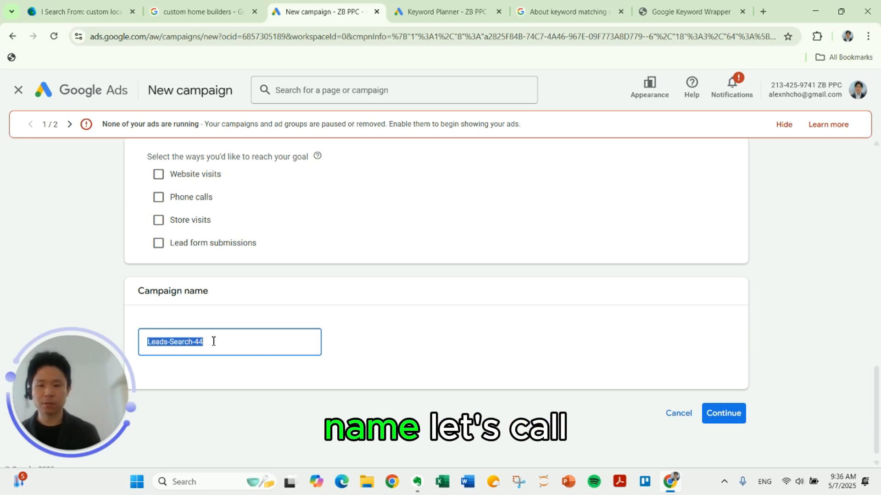
text(Custom Home Building)
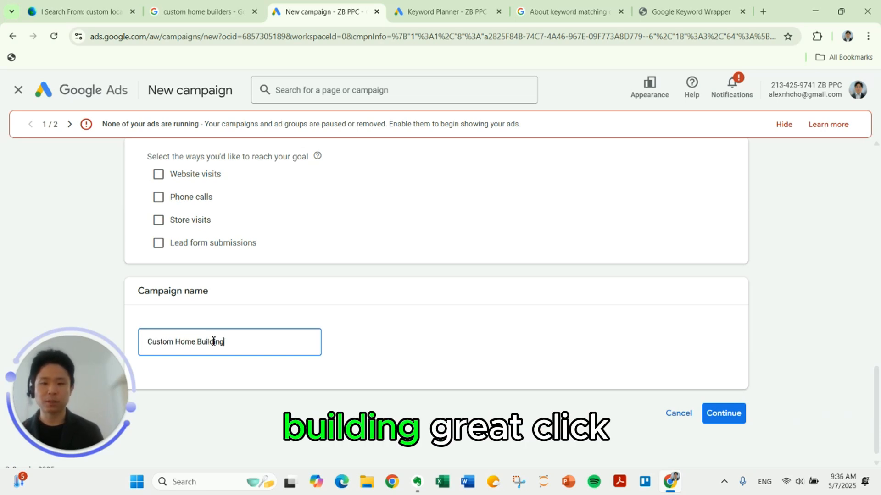
click(723, 413)
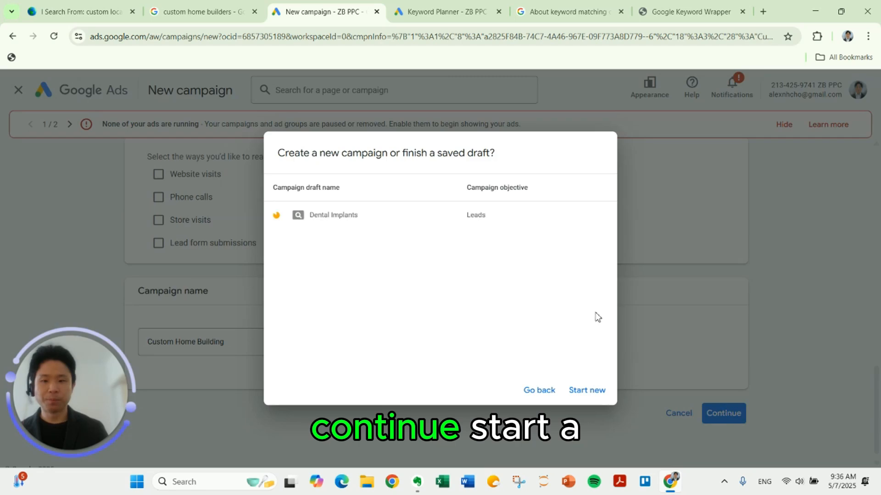
click(588, 389)
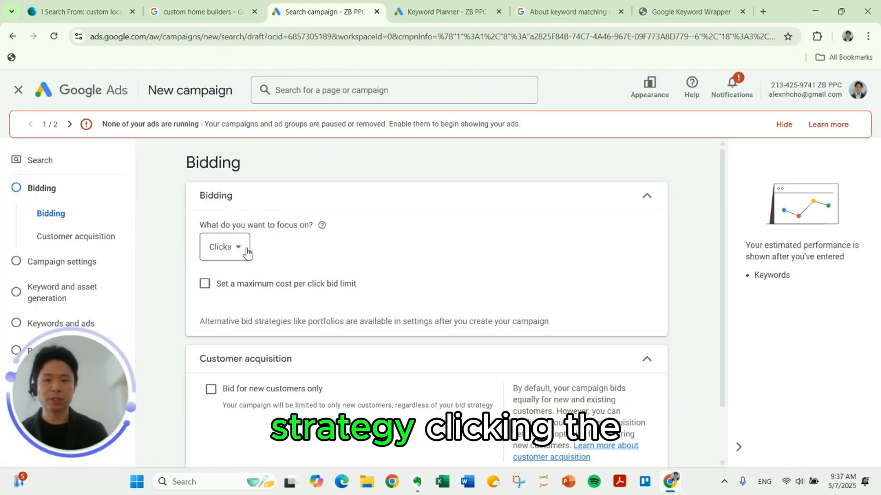
Keep the bidding focus on Clicks and set a maximum CPC bid limit of $19
click(246, 252)
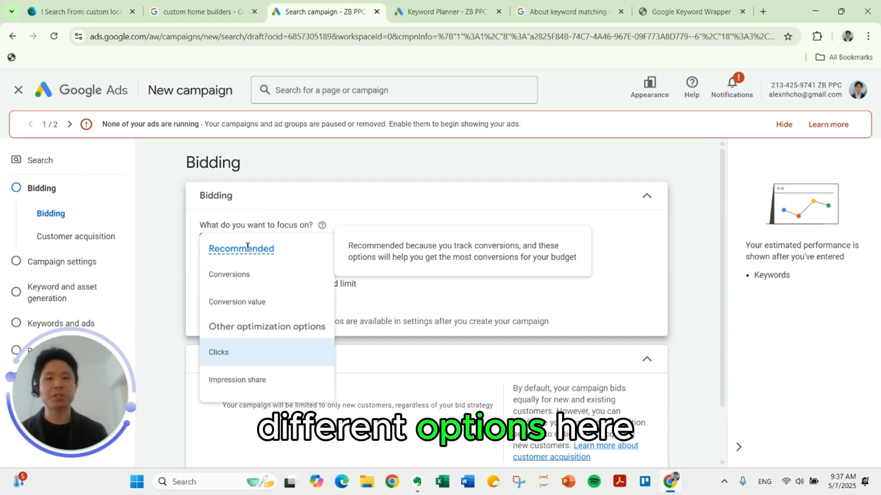
click(285, 358)
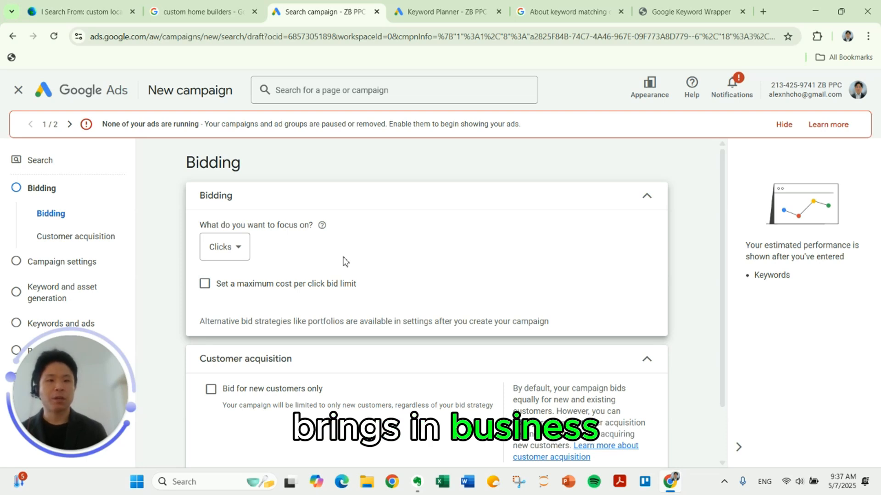
click(269, 286)
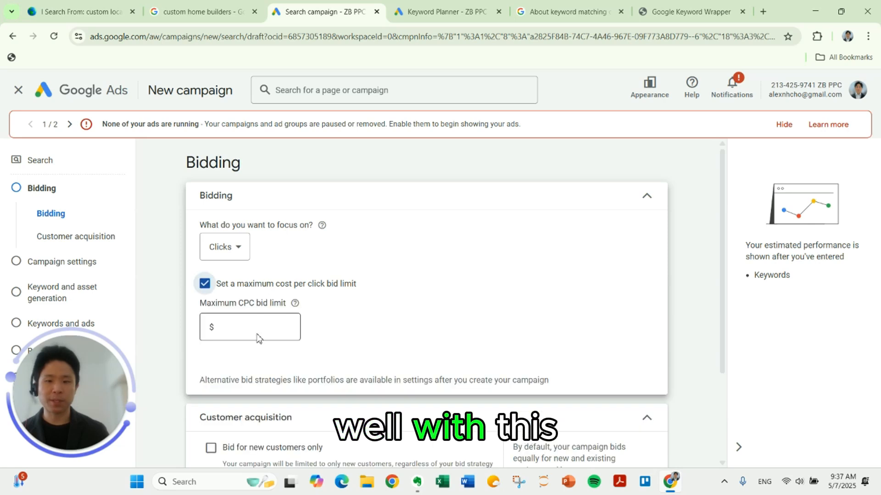
click(257, 326)
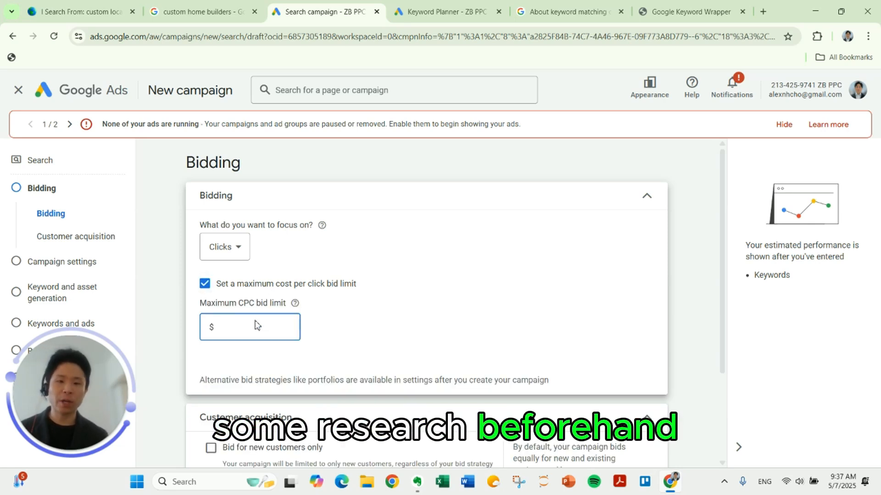
text(19)
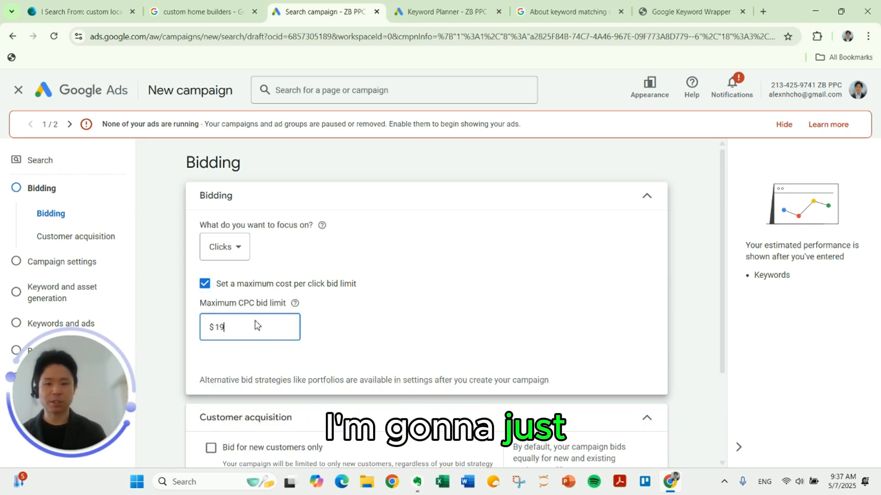
click(406, 323)
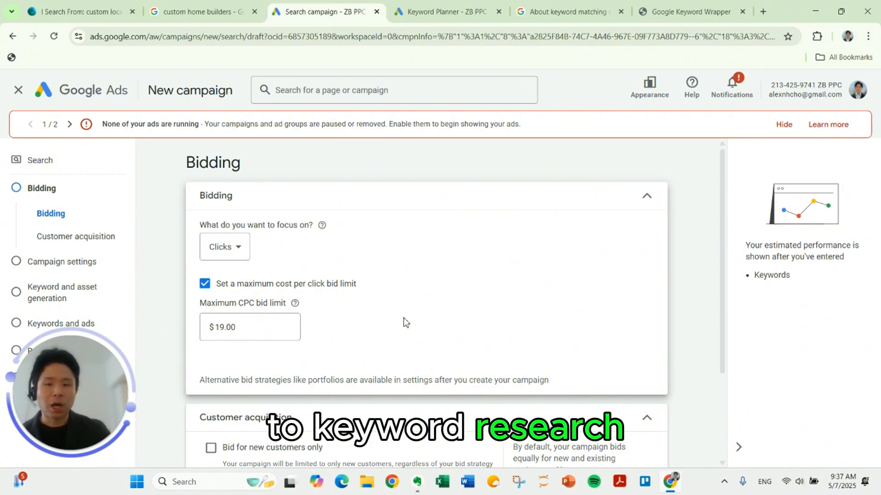
Examine the available bidding focus options and keep the current choice
click(239, 247)
click(419, 237)
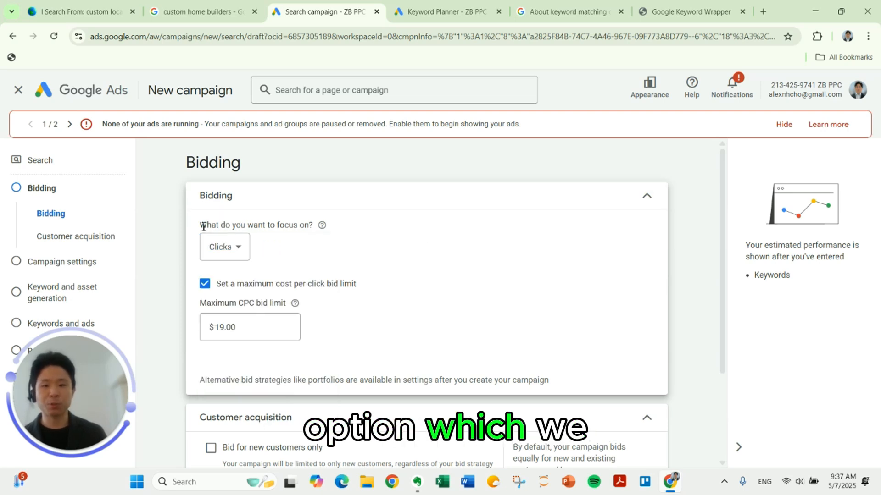
click(232, 247)
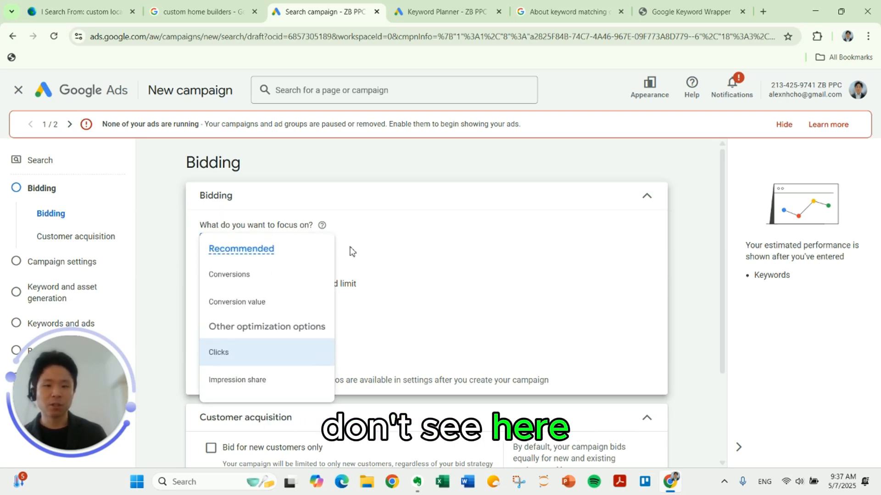
click(396, 239)
click(237, 249)
mouse_move(237, 249)
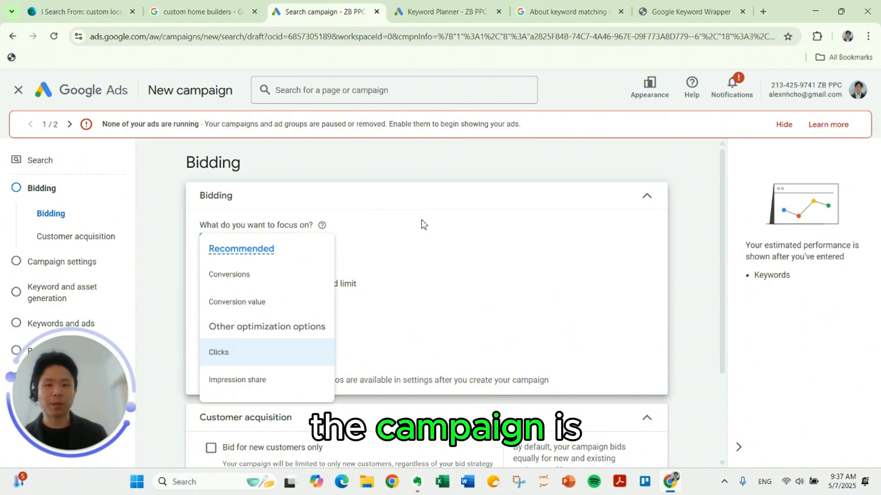
click(424, 224)
Proceed to the campaign settings without bidding for new customers only, and exclude the Google Search Partners and Display Networks
scroll(422, 225, down, 3)
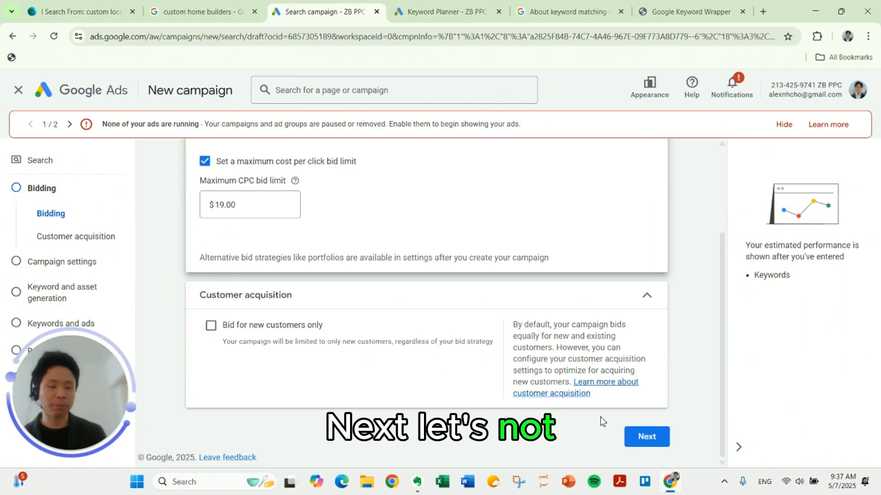
click(646, 438)
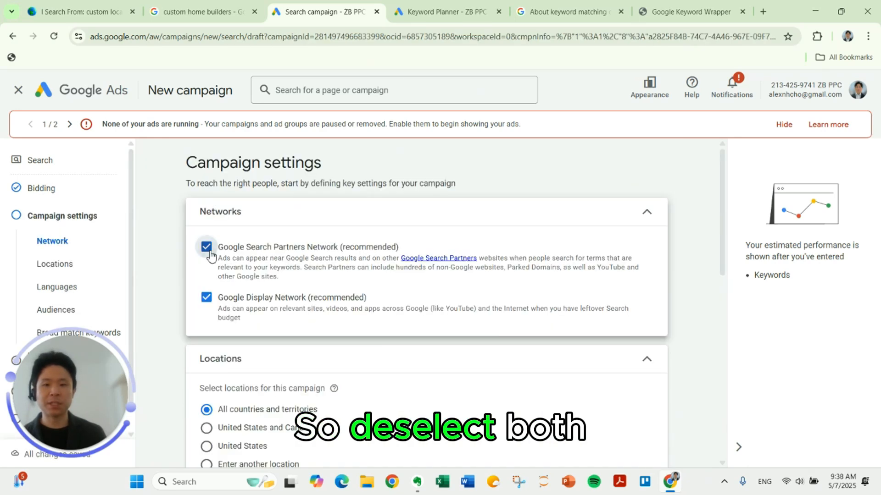
click(210, 299)
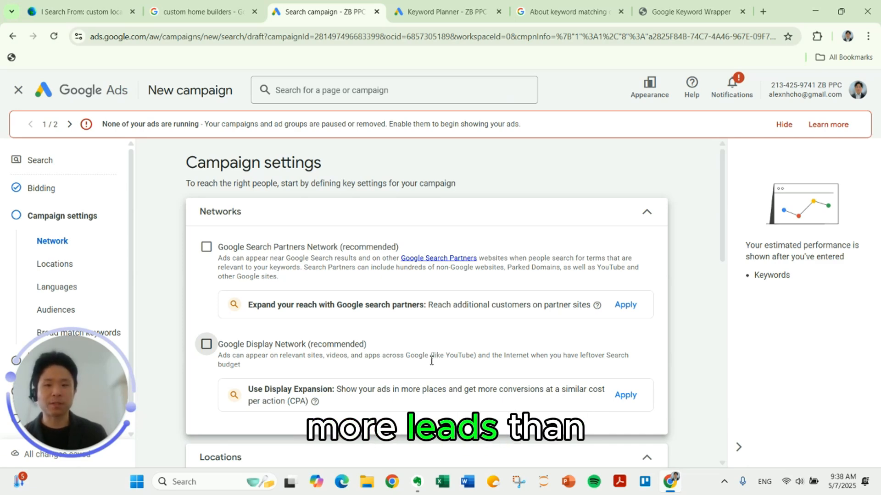
Set the campaign locations to a custom location and open the advanced location search
scroll(432, 328, down, 6)
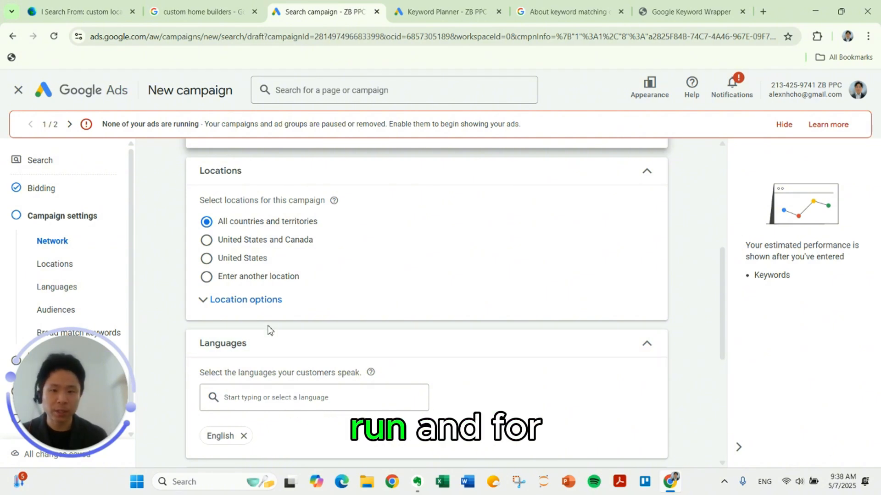
click(254, 285)
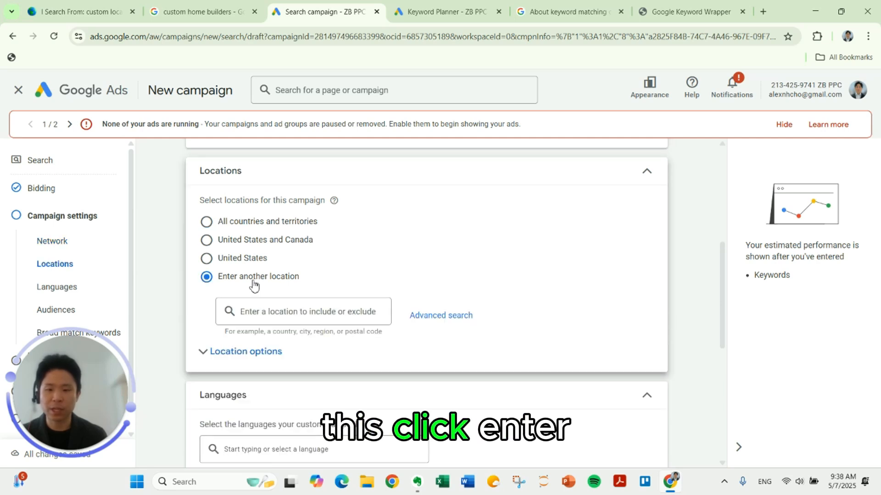
click(269, 315)
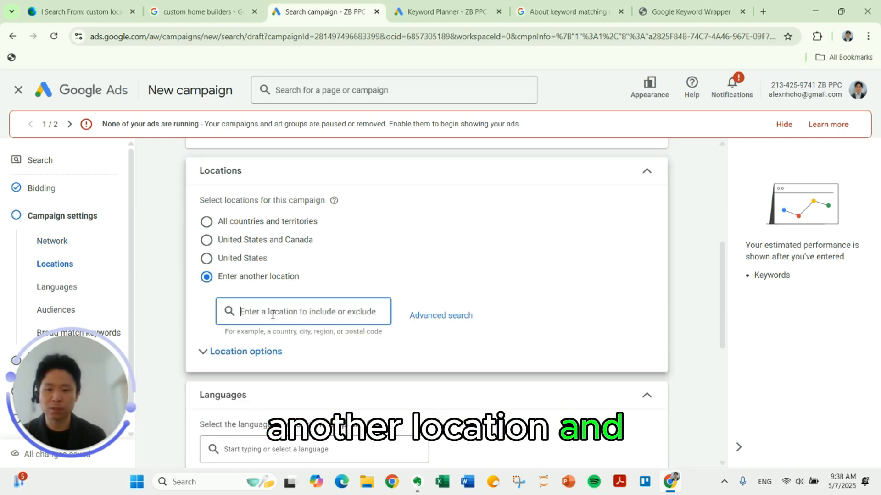
click(420, 319)
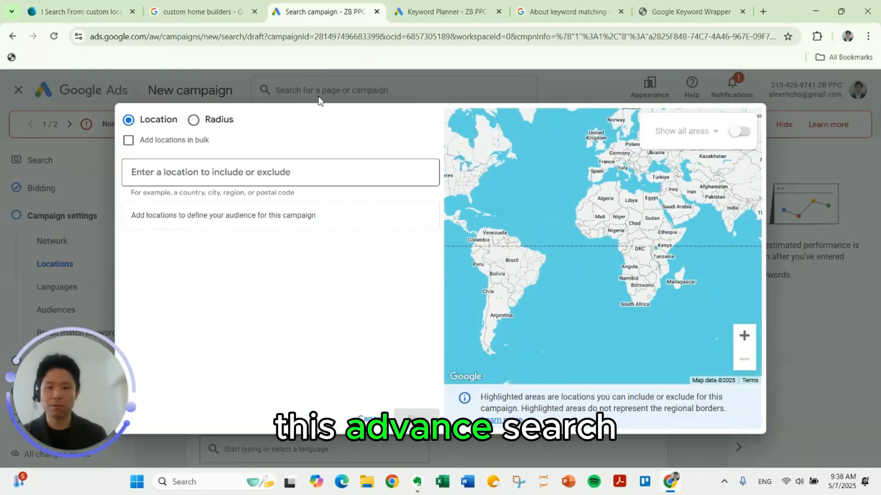
Include Travis County, Texas as a targeted location
click(272, 172)
text(travis)
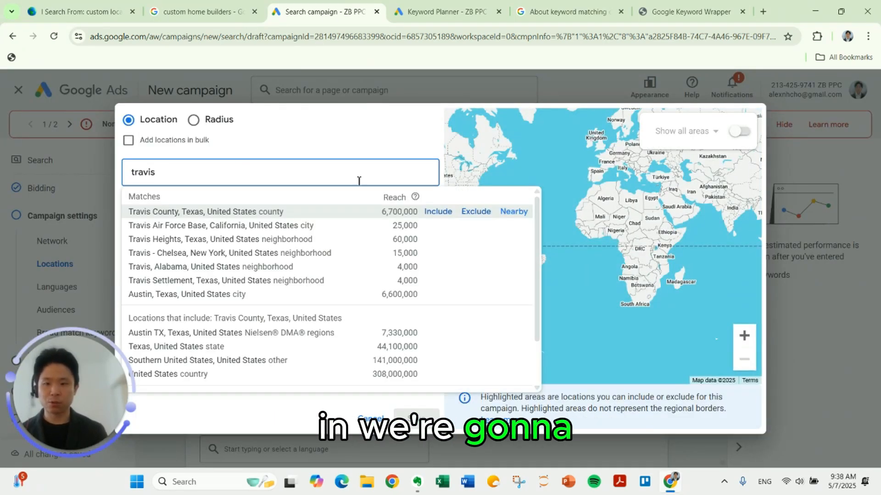
click(439, 212)
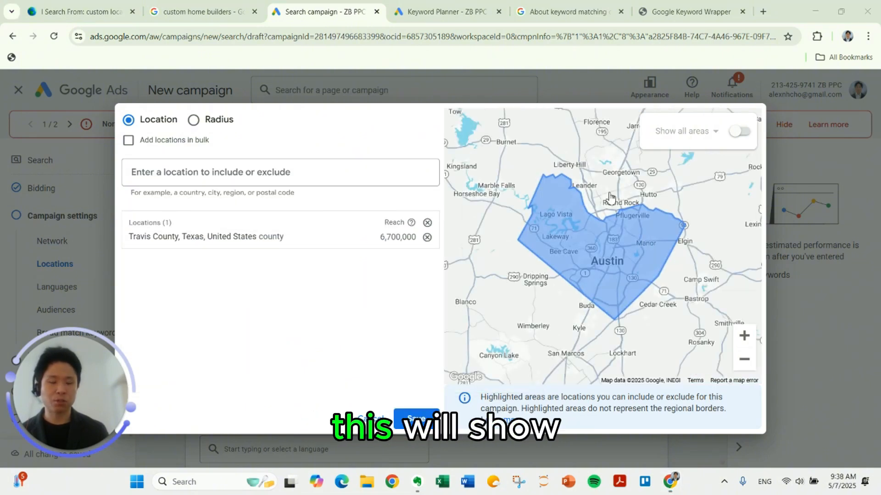
Try targeting a 20 mi radius around Austin, TX in place of Travis County, and remove that radius
click(206, 125)
click(427, 238)
click(272, 170)
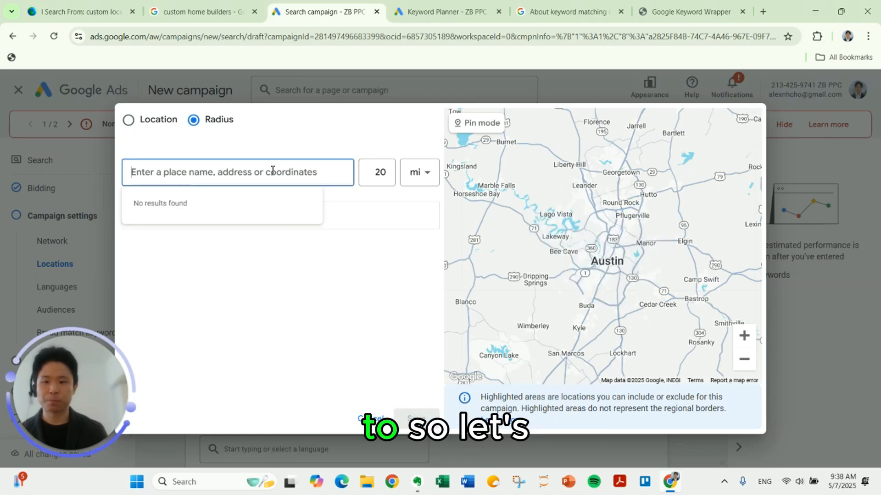
text(austin)
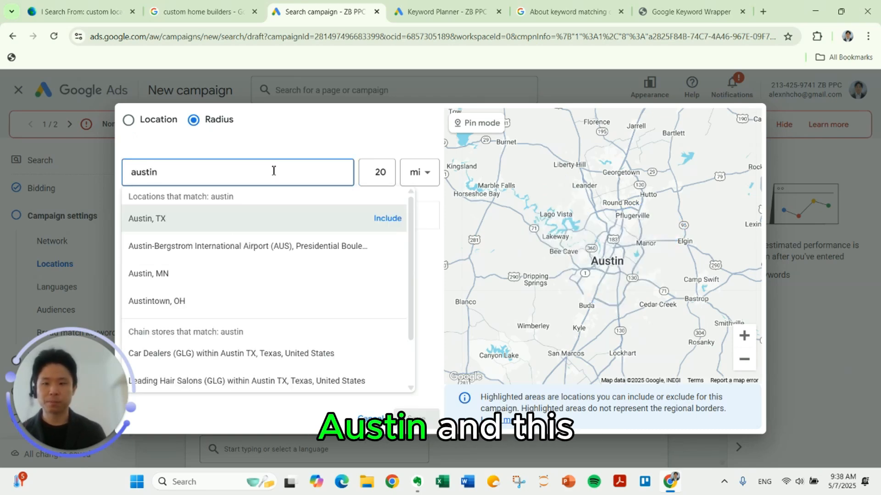
key(Return)
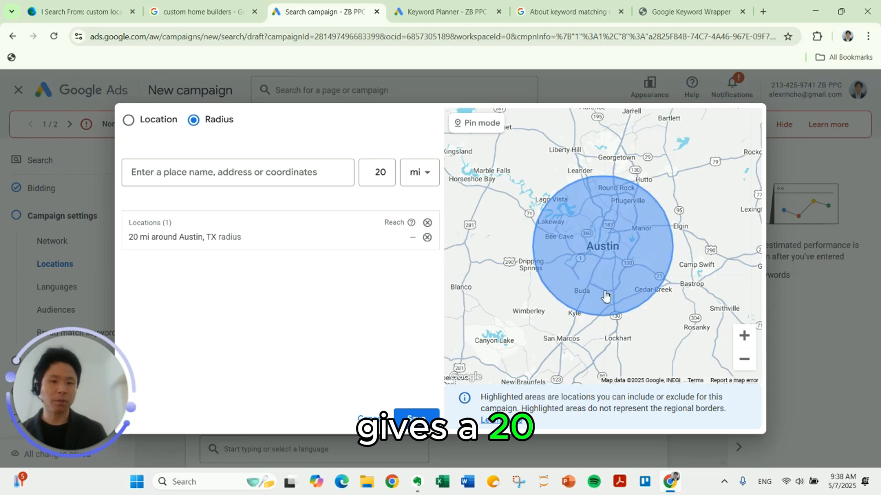
click(427, 237)
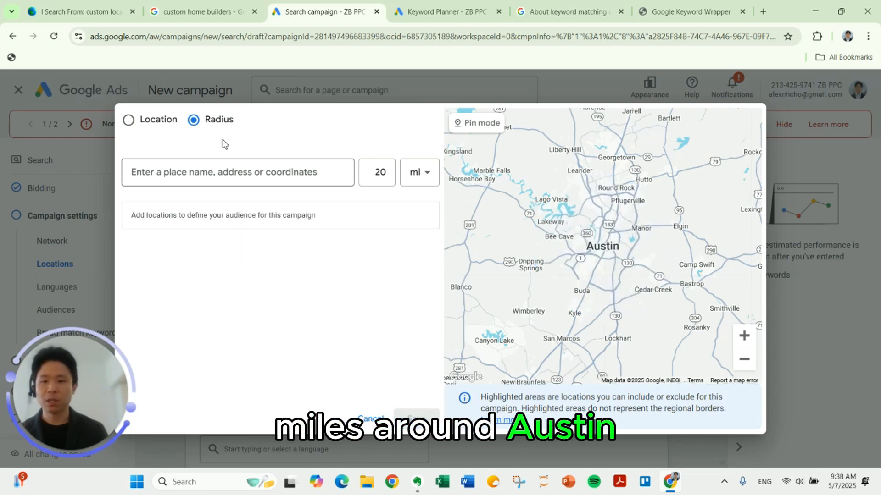
Include Travis County, Texas as a targeted location by name and save the location selection
click(155, 119)
click(171, 172)
text(tr)
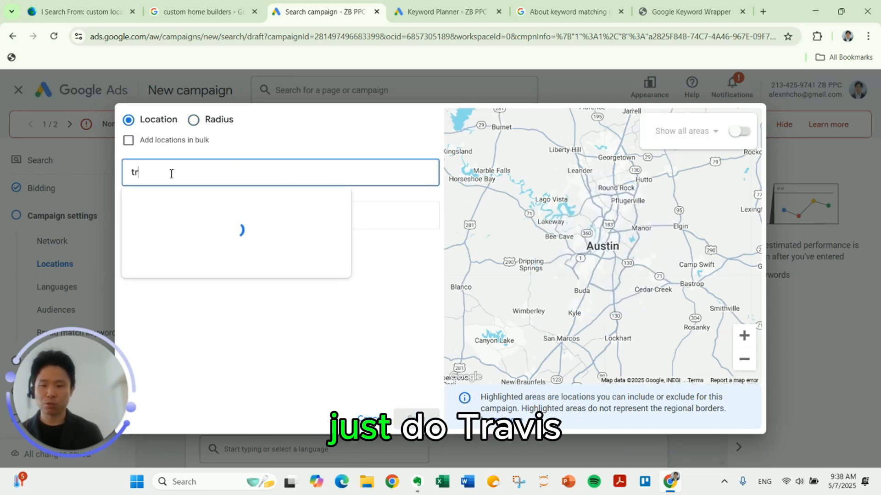
text(avis)
key(Return)
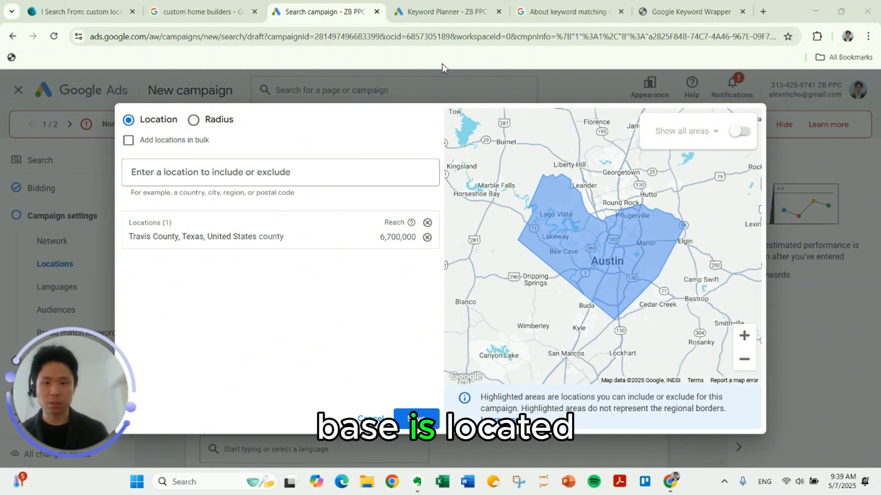
click(417, 419)
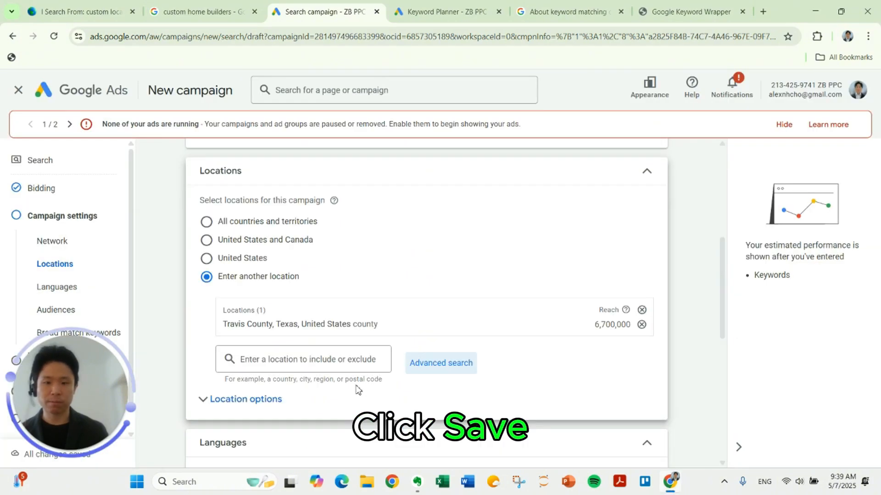
Restrict the location targeting to Presence: people in or regularly in the included locations
scroll(298, 367, down, 1)
click(244, 341)
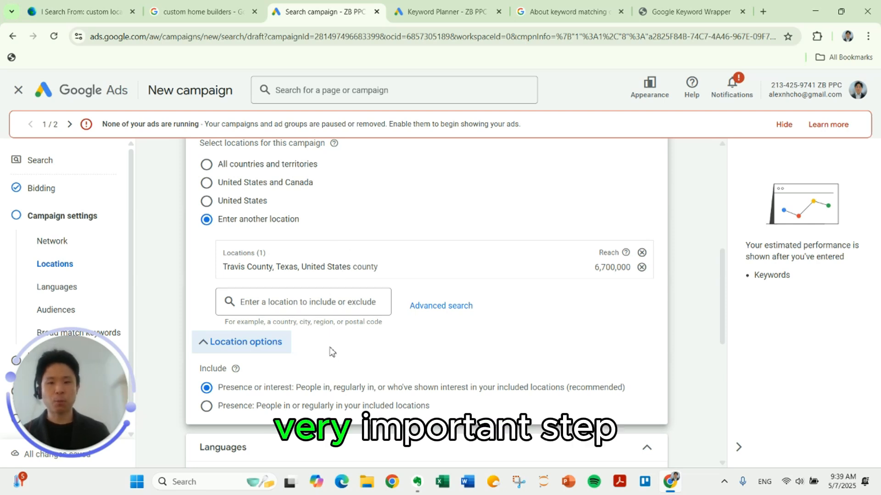
scroll(328, 363, down, 1)
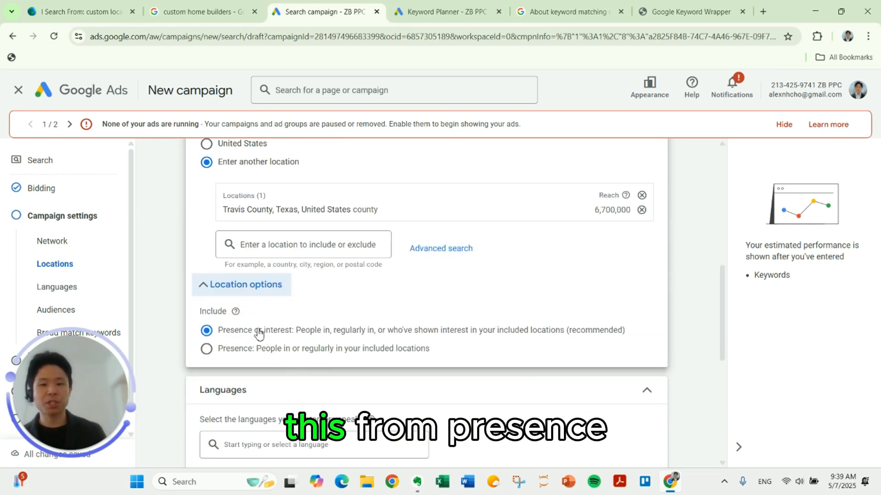
click(236, 351)
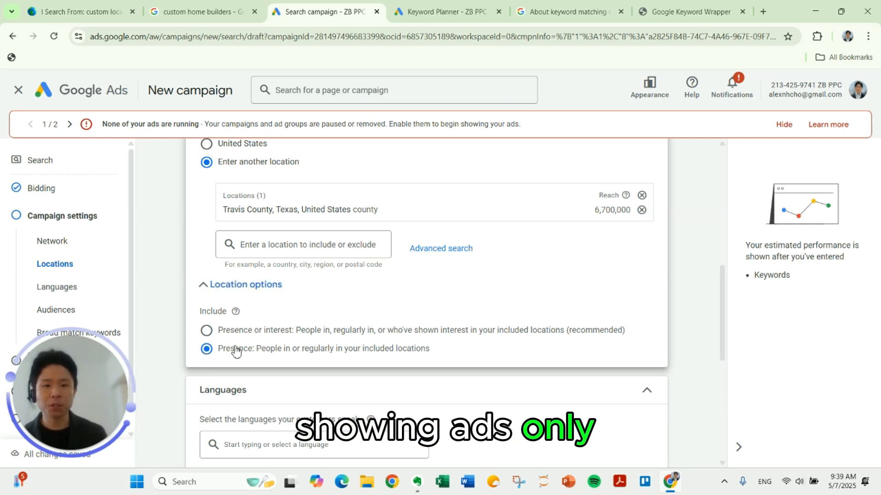
scroll(255, 350, up, 1)
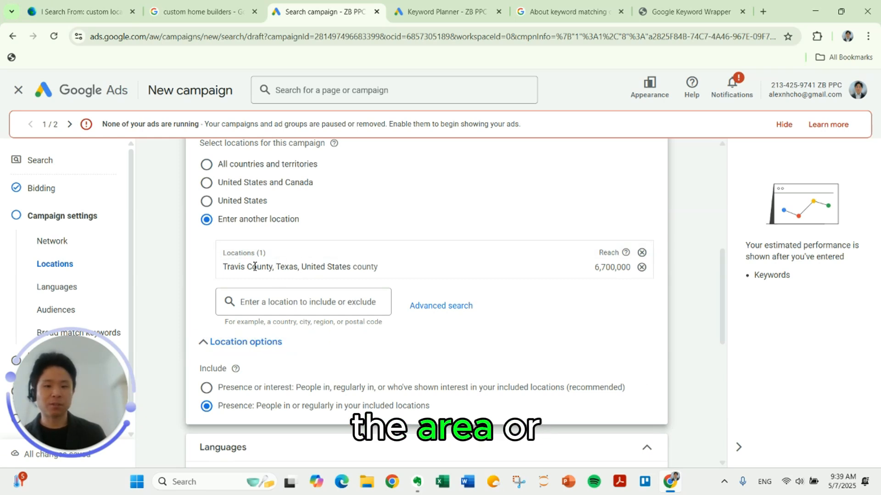
scroll(330, 307, down, 1)
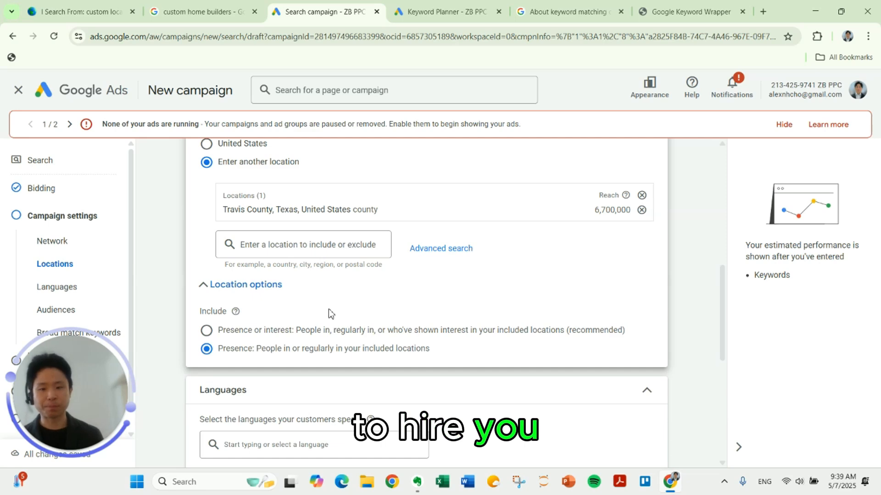
Keep English as the campaign language and add the Residential Properties audience segment
scroll(331, 314, down, 2)
scroll(295, 307, down, 1)
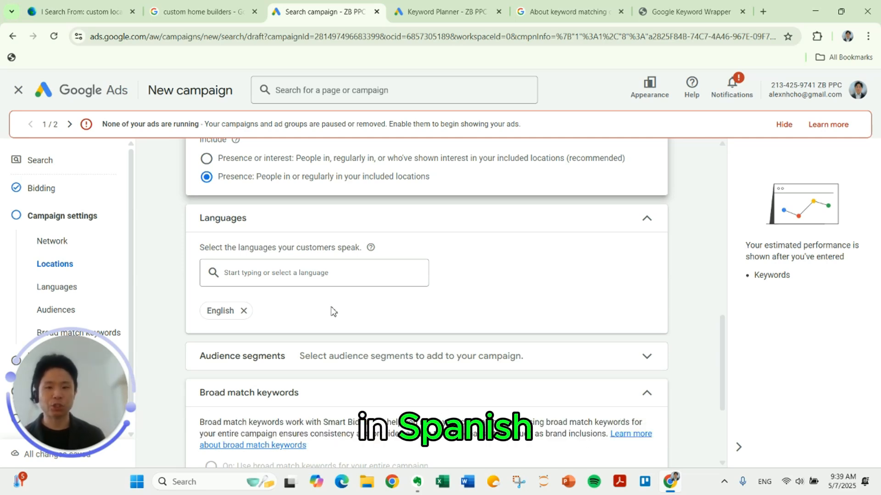
scroll(330, 307, down, 2)
click(347, 250)
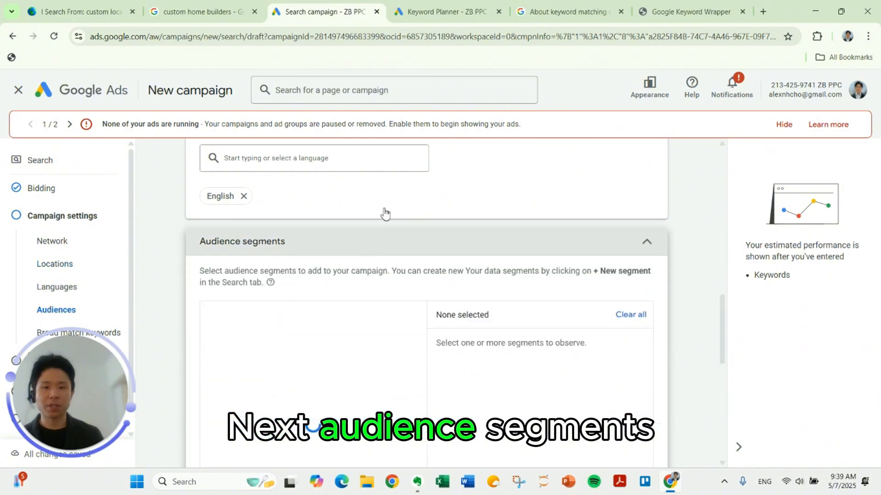
scroll(468, 280, down, 1)
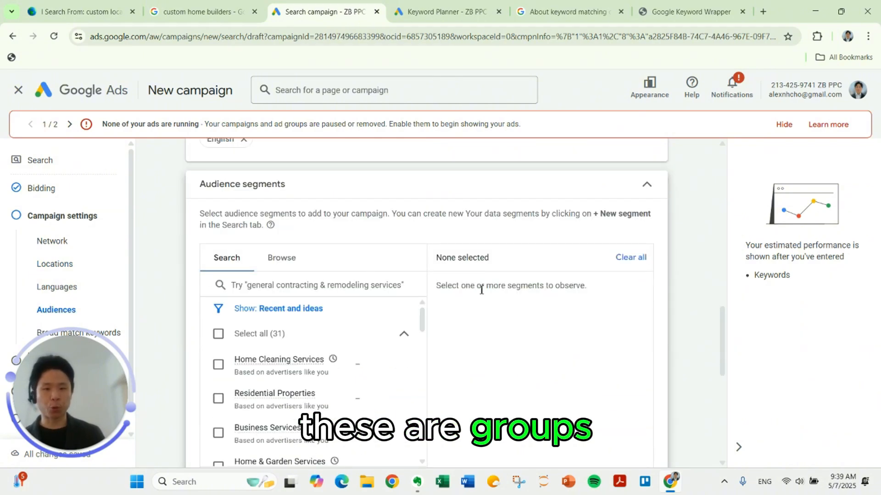
scroll(477, 299, down, 1)
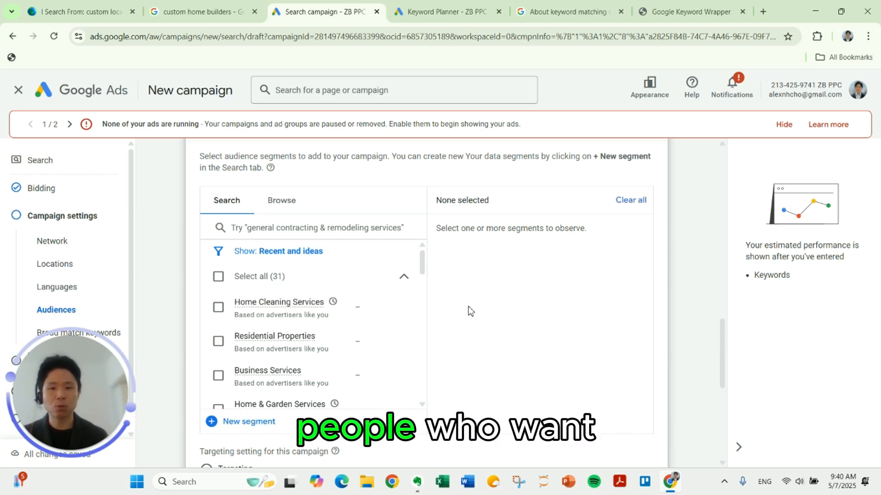
click(308, 233)
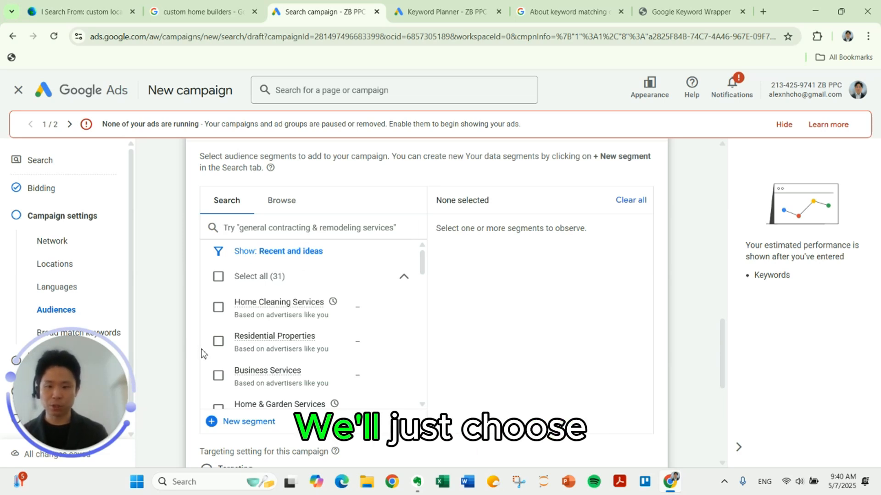
click(219, 341)
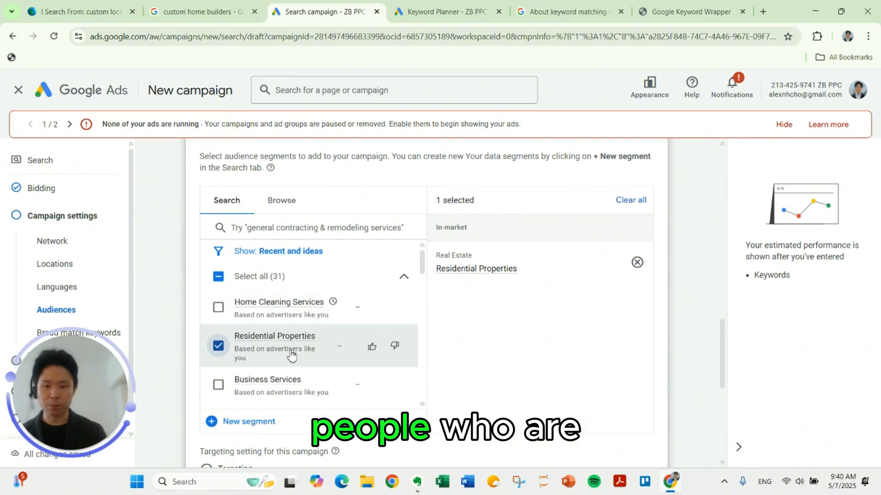
Add the General Contracting & Remodeling Services in-market segment to the campaign's audiences
scroll(280, 296, down, 3)
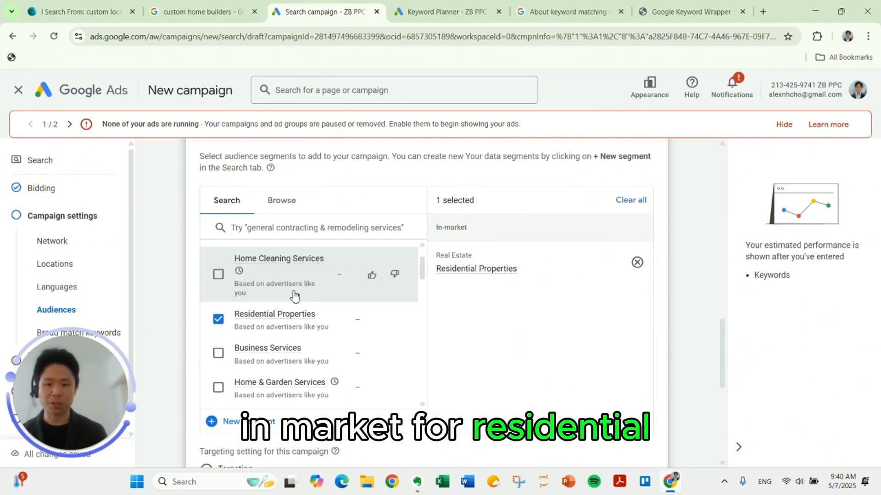
scroll(302, 340, down, 2)
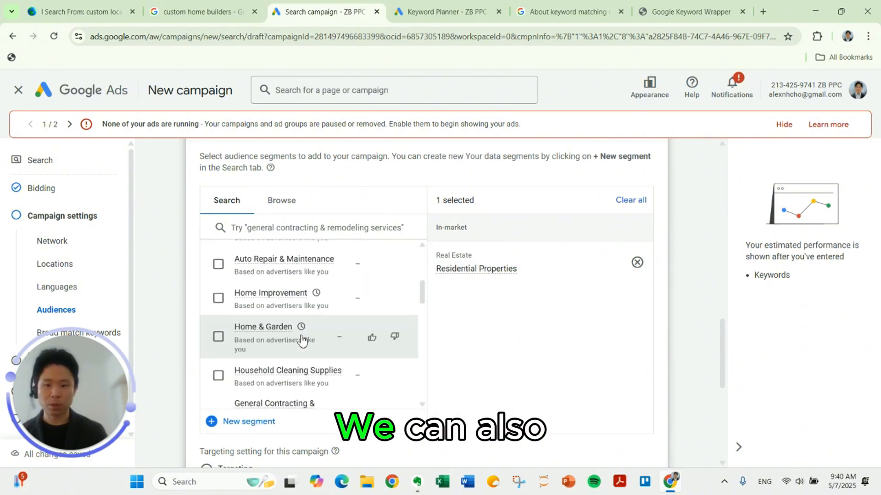
scroll(301, 340, down, 1)
scroll(302, 341, down, 1)
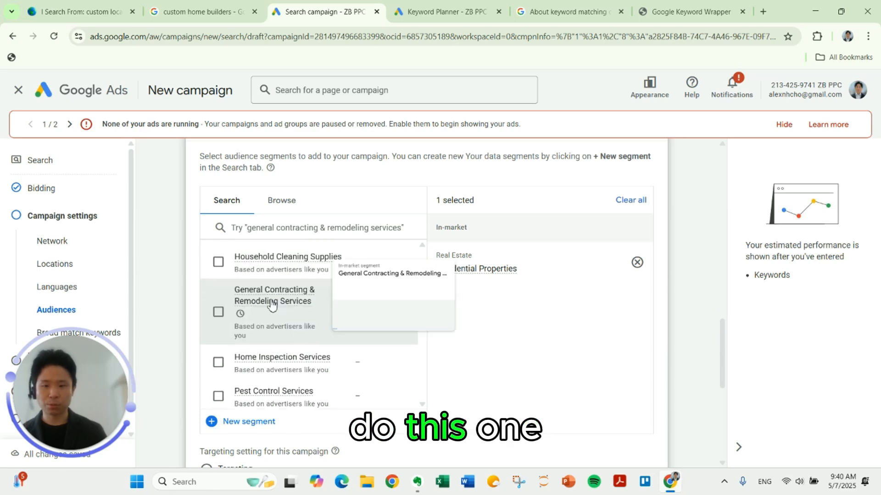
click(219, 312)
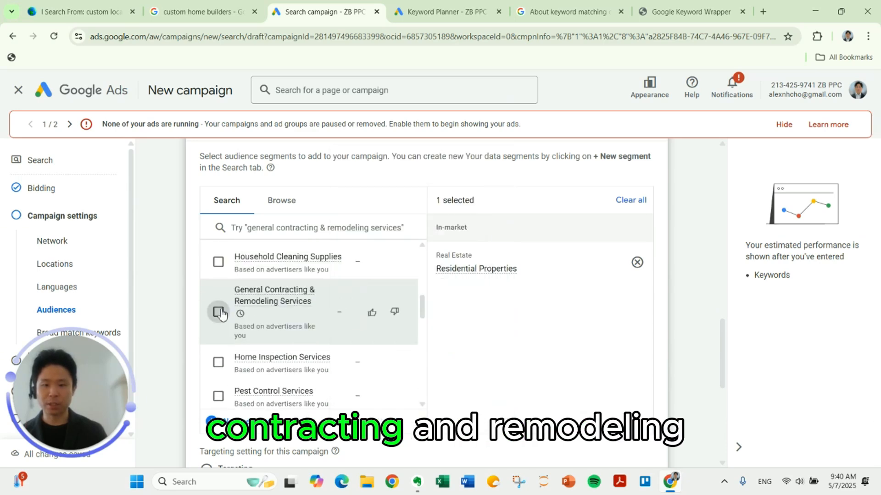
scroll(492, 367, down, 2)
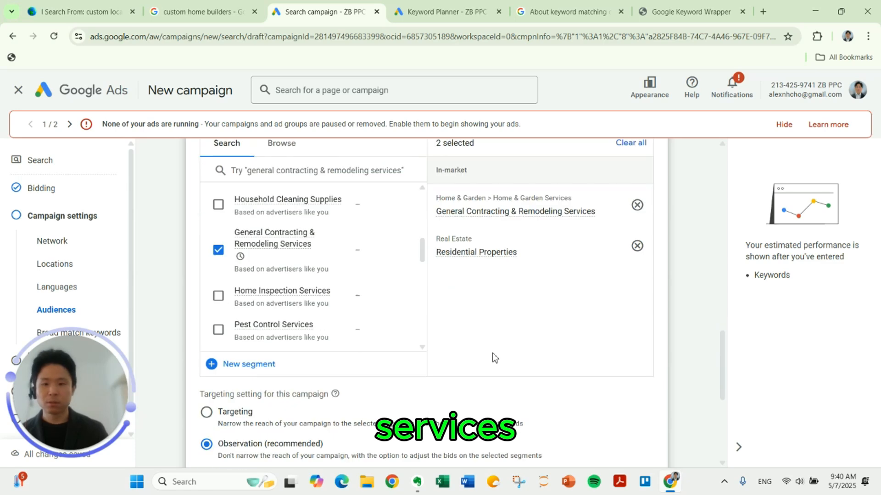
Review the selected audience segments and compare the Targeting and Observation settings for the campaign
scroll(459, 332, up, 3)
scroll(459, 324, down, 2)
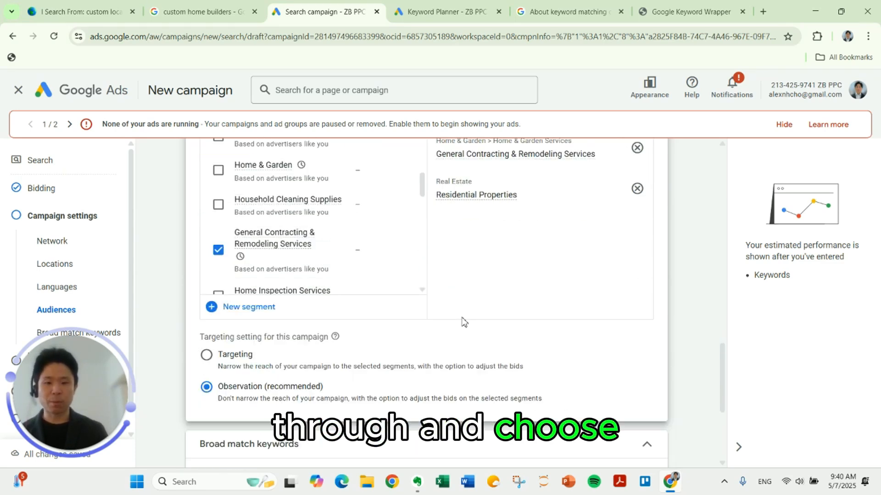
scroll(442, 317, up, 1)
scroll(439, 313, up, 1)
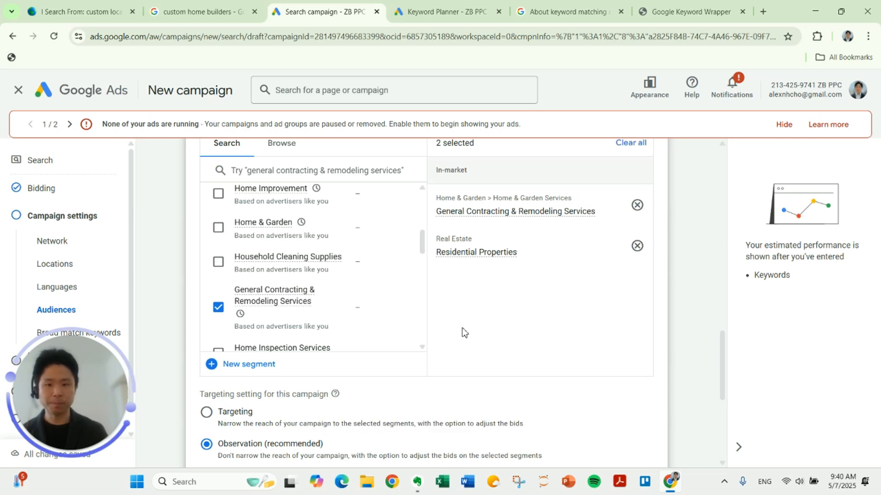
scroll(426, 329, down, 2)
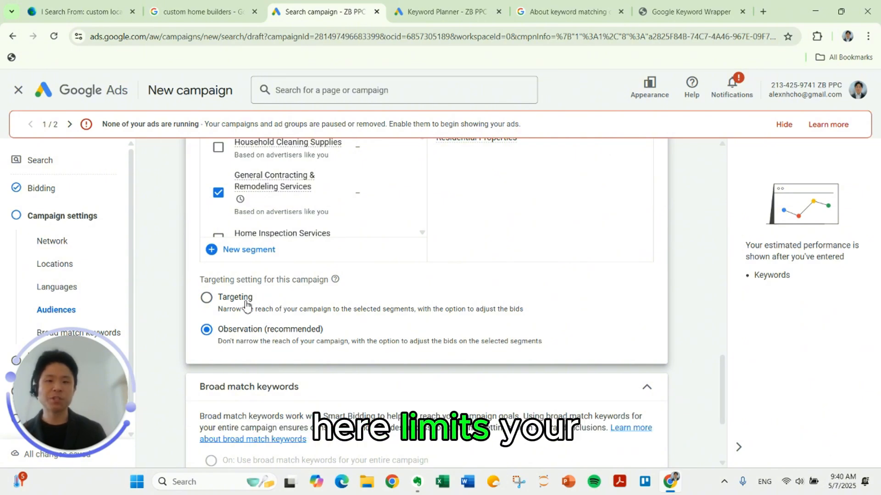
scroll(534, 282, up, 4)
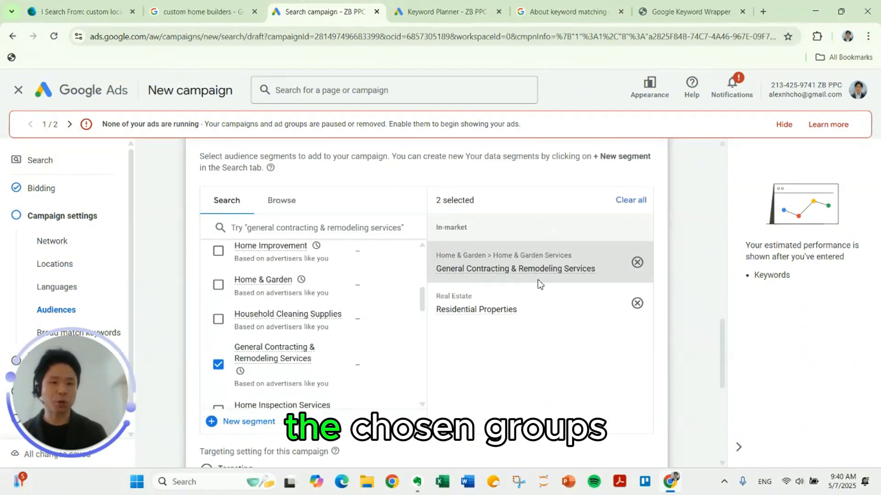
scroll(532, 298, down, 2)
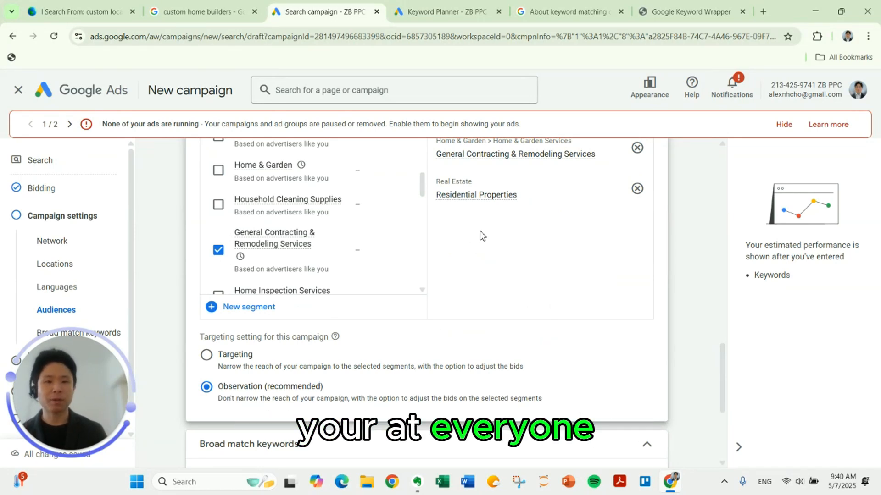
scroll(479, 230, up, 1)
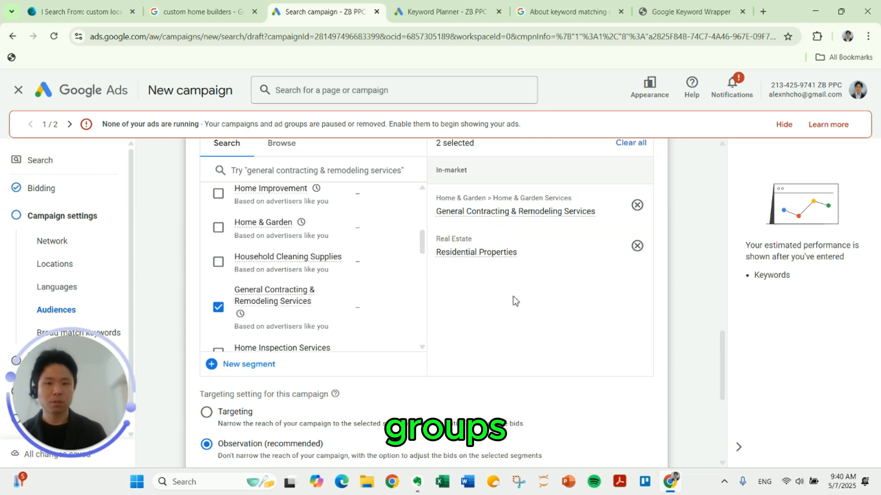
scroll(503, 323, down, 1)
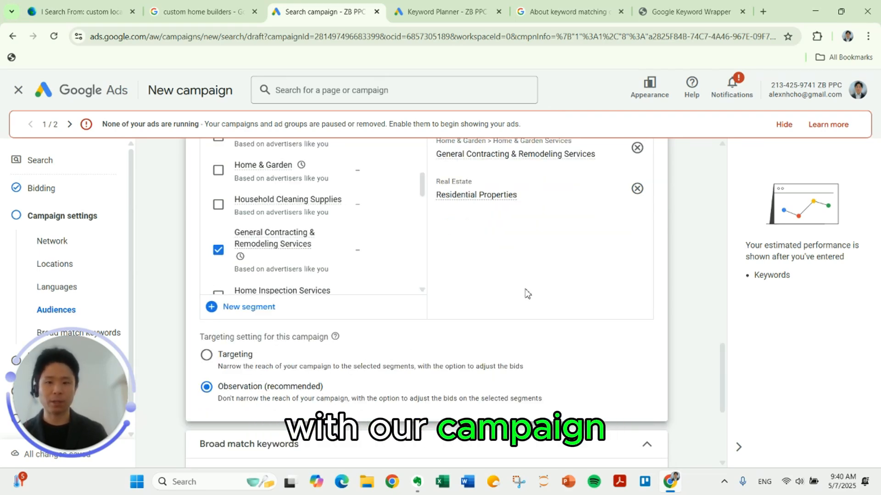
Check the ad rotation options, keep Optimize: Prefer best performing ads, and reveal the remaining additional campaign settings
scroll(525, 294, down, 4)
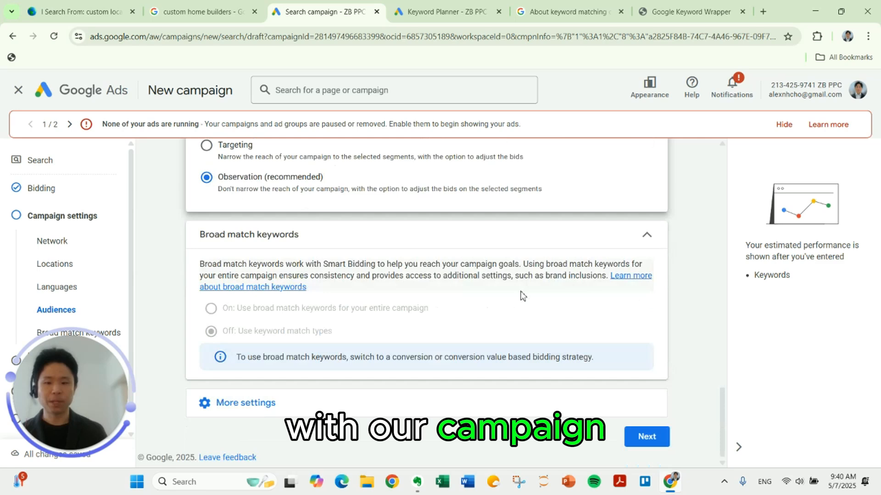
click(276, 408)
scroll(397, 348, down, 3)
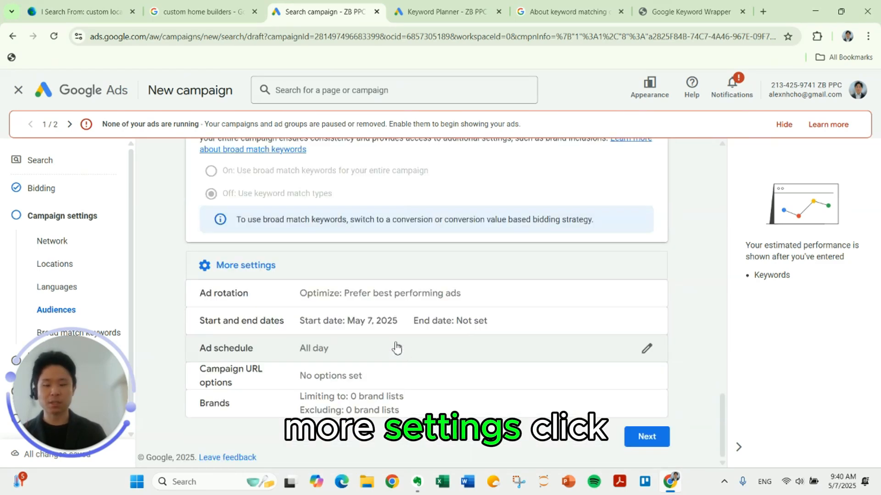
click(375, 298)
scroll(474, 367, down, 1)
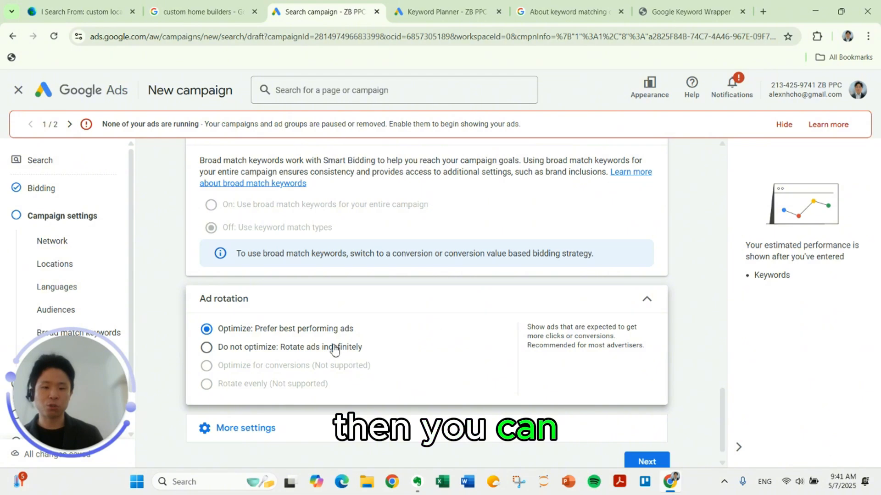
scroll(361, 348, down, 1)
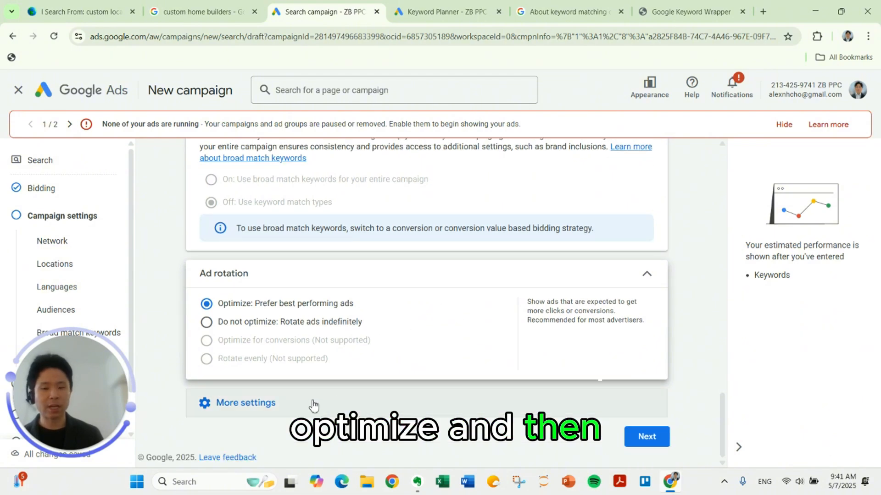
click(268, 404)
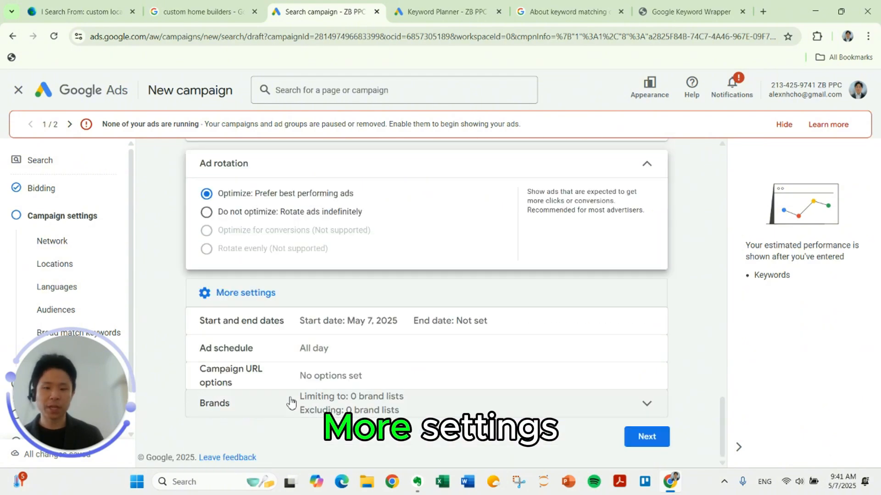
Limit the ad schedule to Mondays - Fridays with a start time of 08:00
click(274, 353)
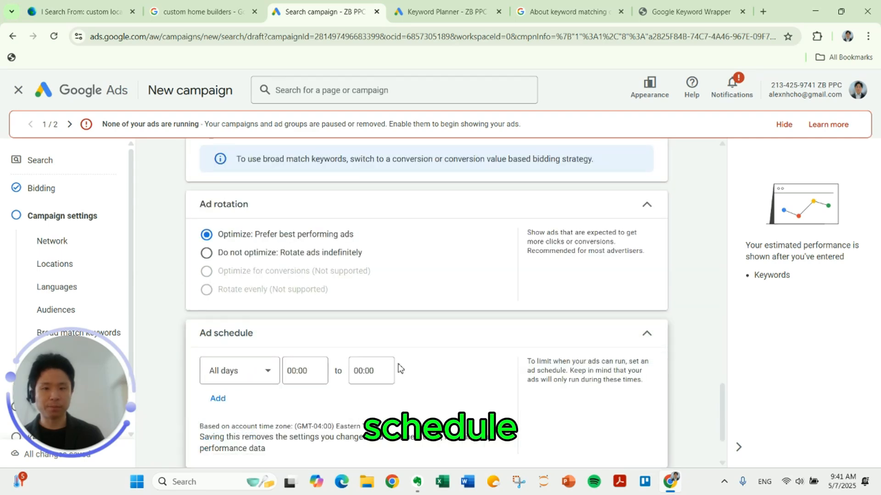
scroll(400, 368, down, 2)
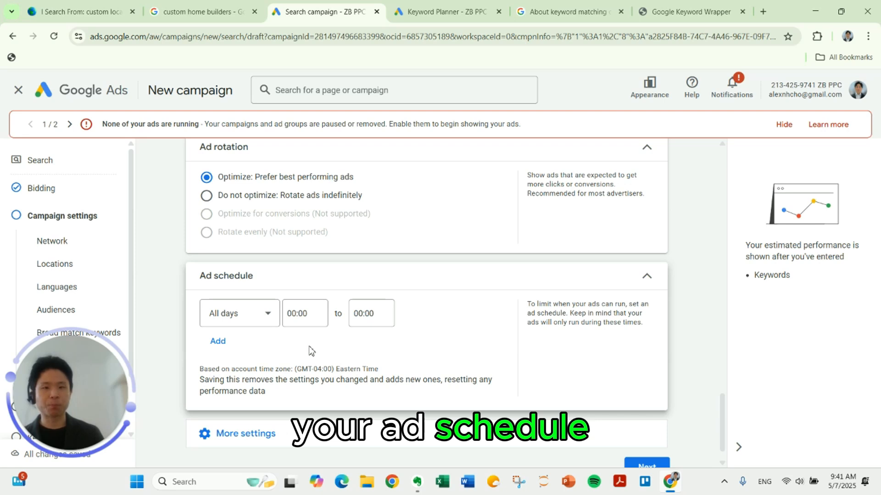
click(264, 324)
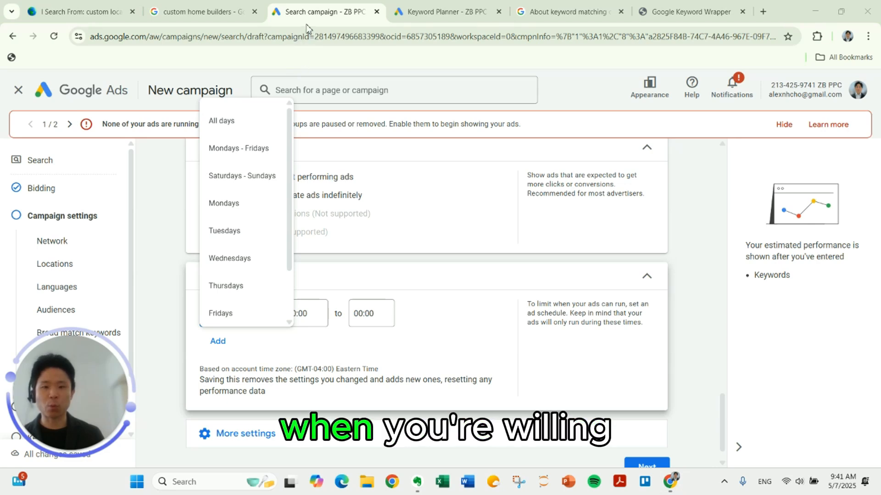
click(273, 155)
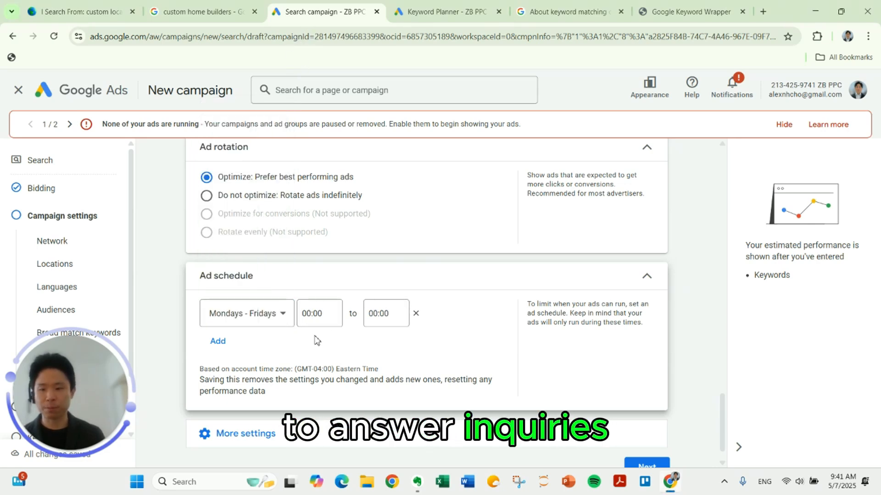
click(320, 313)
scroll(320, 261, down, 5)
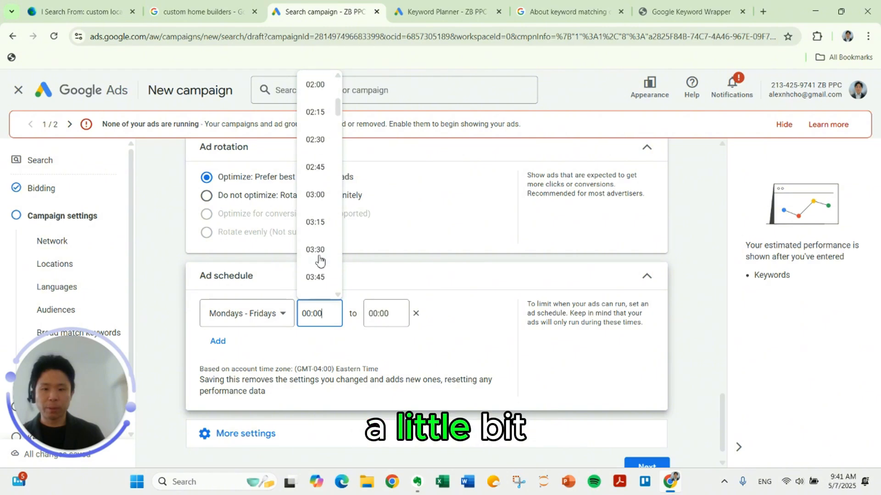
scroll(321, 252, down, 10)
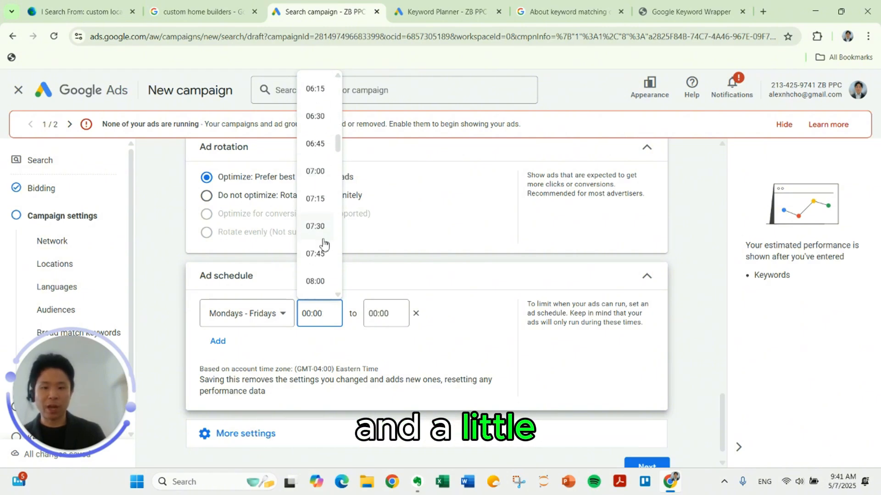
click(322, 232)
Set the end time of the Mondays - Fridays ad schedule to 19:00
click(386, 313)
scroll(388, 253, down, 15)
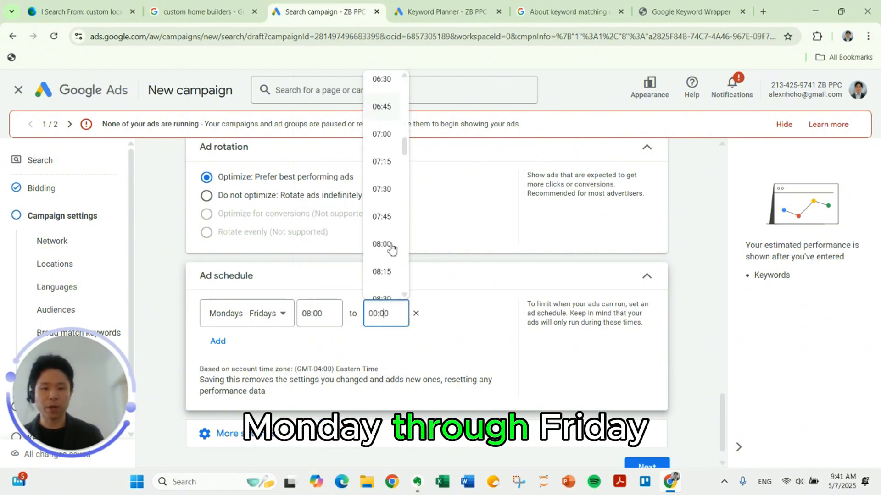
scroll(390, 248, down, 20)
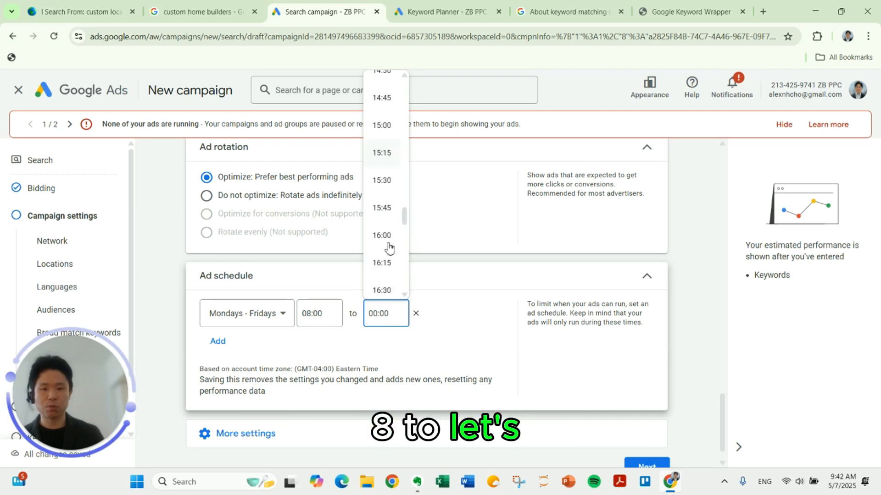
scroll(388, 246, down, 10)
click(388, 243)
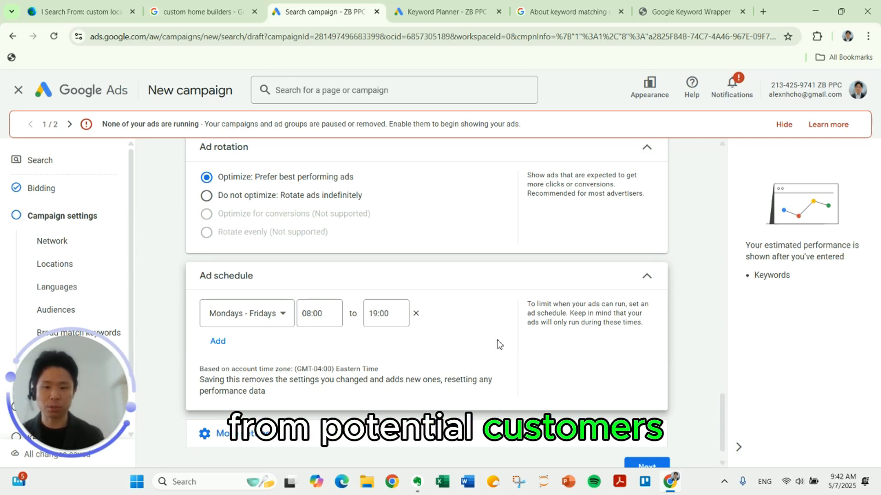
Complete the campaign settings, skip keyword and asset generation, and dismiss the assistant panel beside Keywords and ads
scroll(490, 340, up, 8)
scroll(487, 331, down, 9)
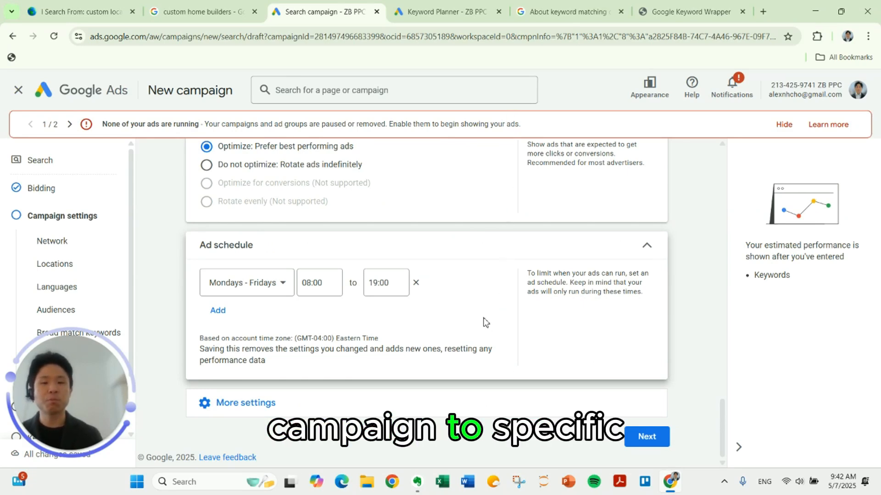
scroll(486, 322, up, 11)
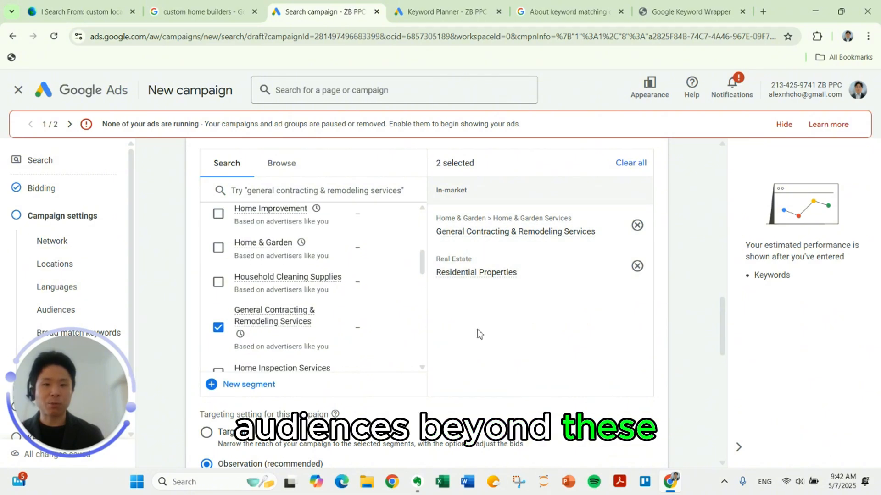
scroll(477, 348, down, 2)
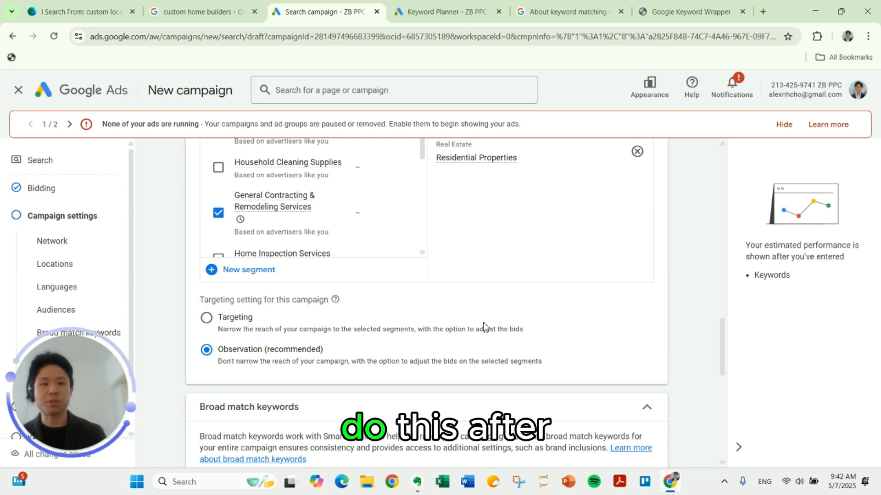
scroll(514, 330, down, 10)
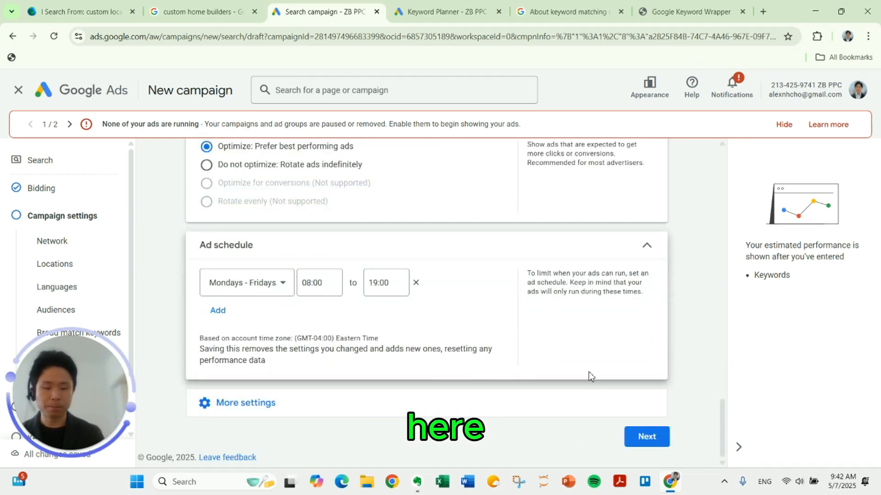
click(643, 435)
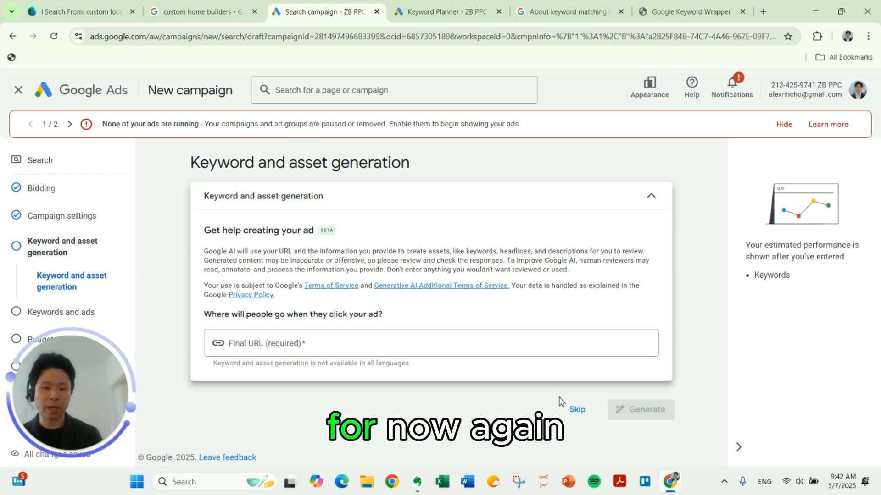
click(577, 410)
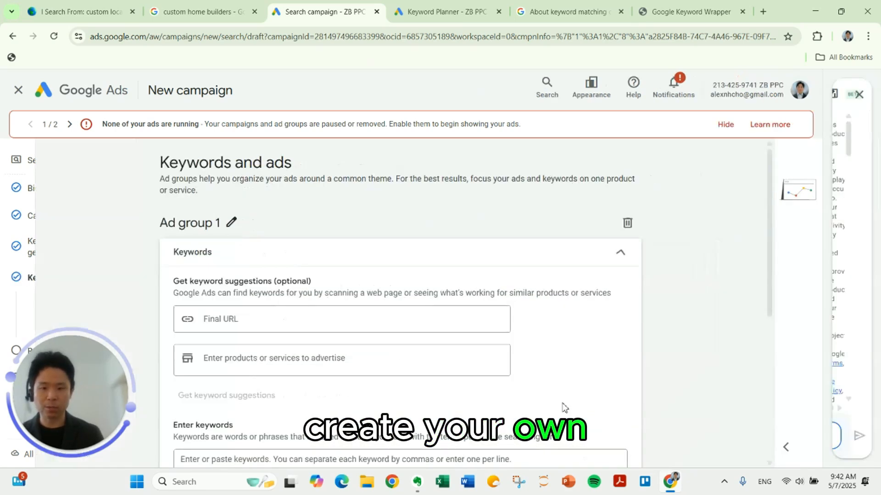
click(853, 94)
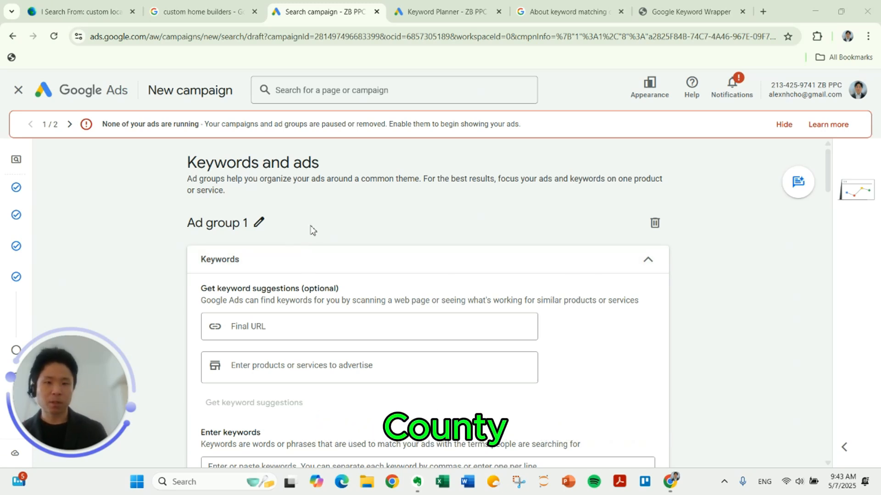
Rename Ad group 1 with a name beginning "Cust" and activate its empty keyword entry box
click(260, 223)
text(Cust)
scroll(370, 247, down, 5)
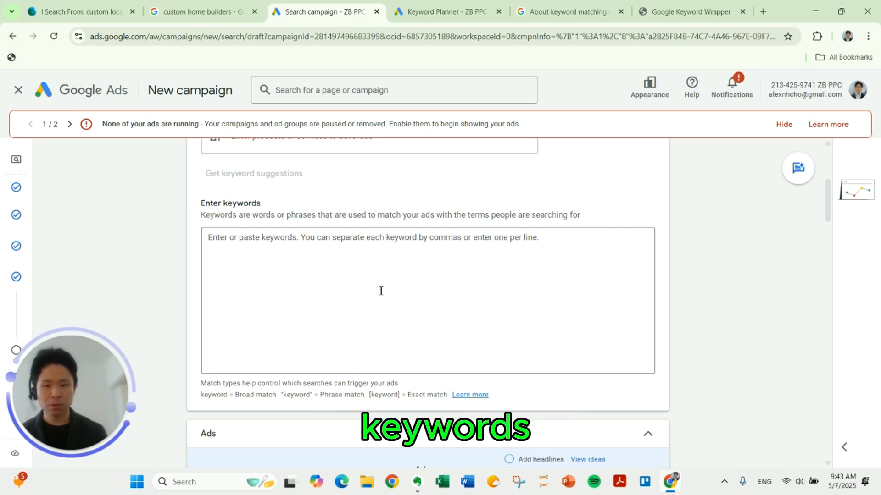
click(338, 253)
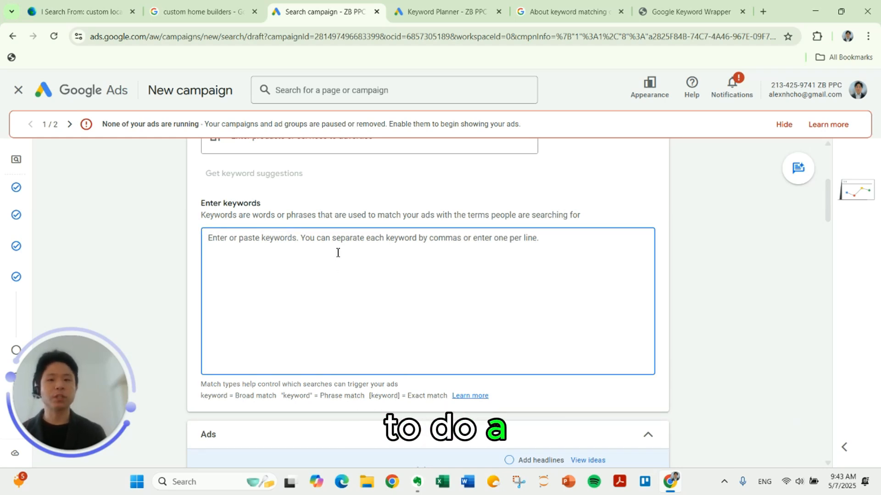
Switch to the Keyword Planner and start discovering new keywords
key(ctrl+Tab)
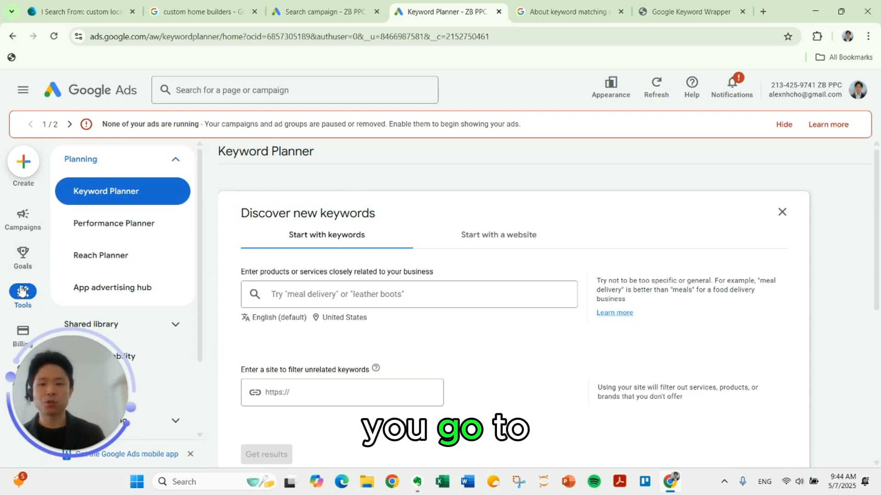
click(106, 173)
click(106, 173)
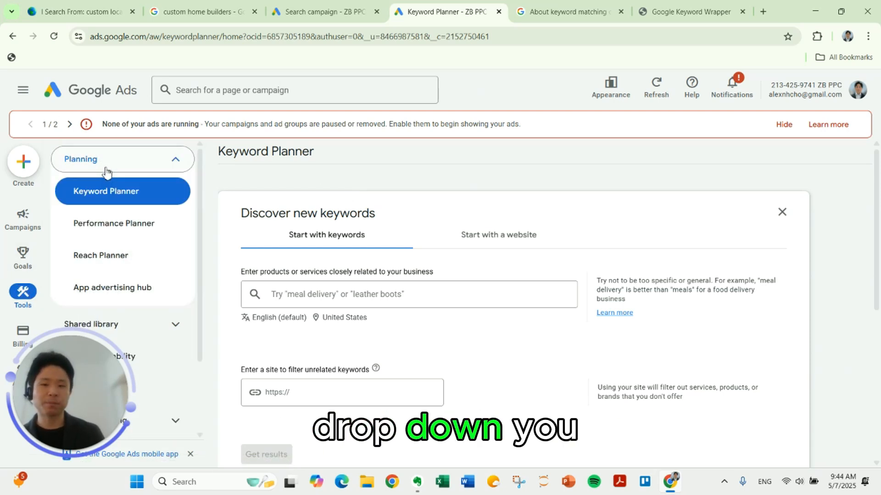
click(118, 193)
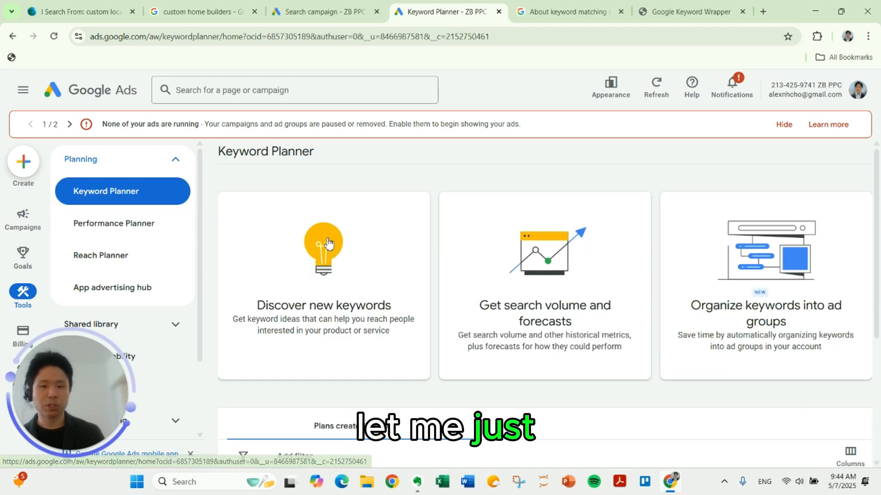
click(334, 284)
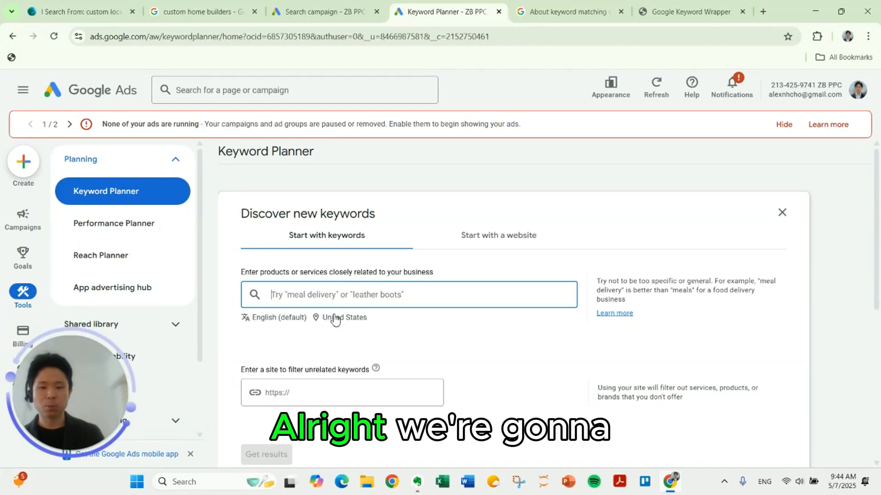
Replace United States with Travis County, Texas as the keyword research location and save it
click(335, 318)
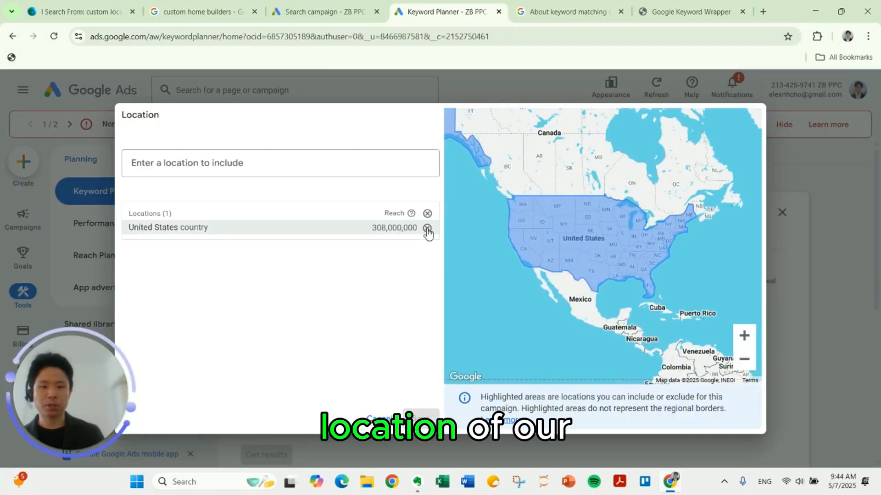
click(427, 228)
click(315, 163)
text(travis)
key(Return)
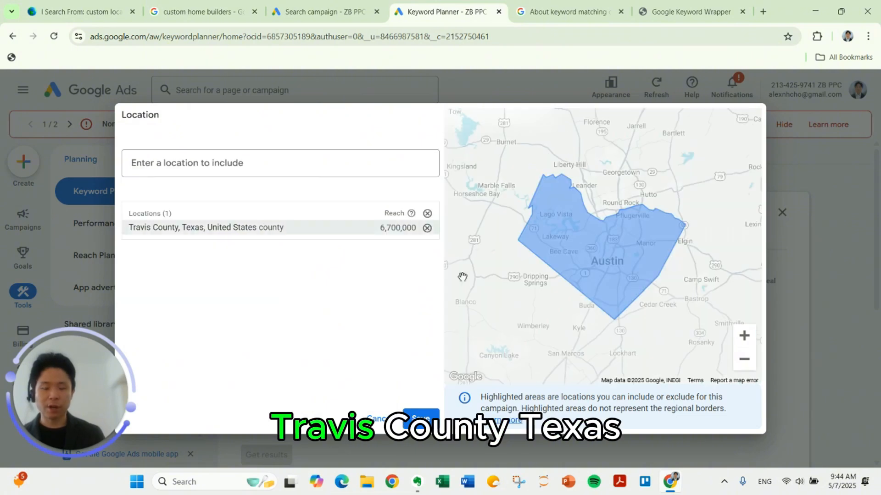
click(421, 417)
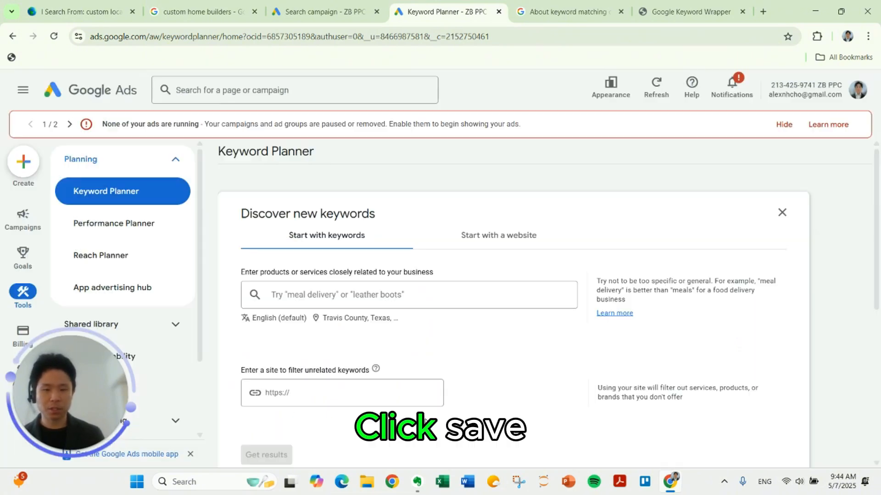
Get keyword ideas for "custom home builders"
click(381, 295)
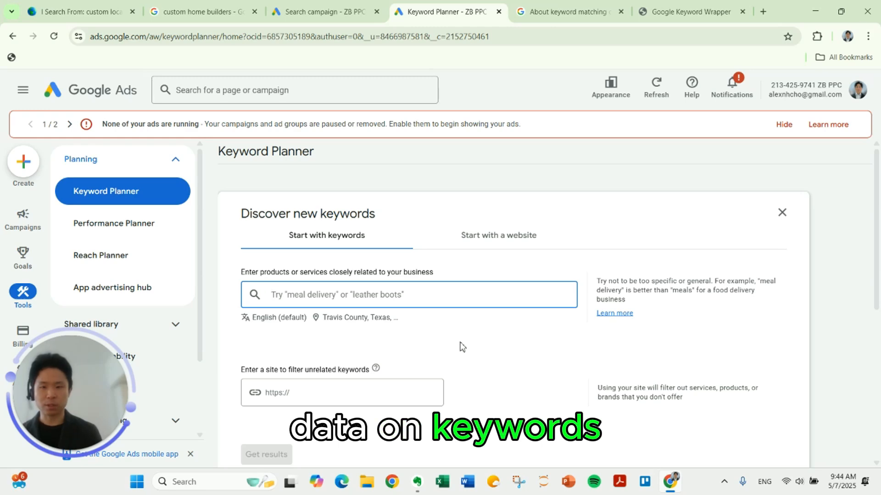
text(custom home bu)
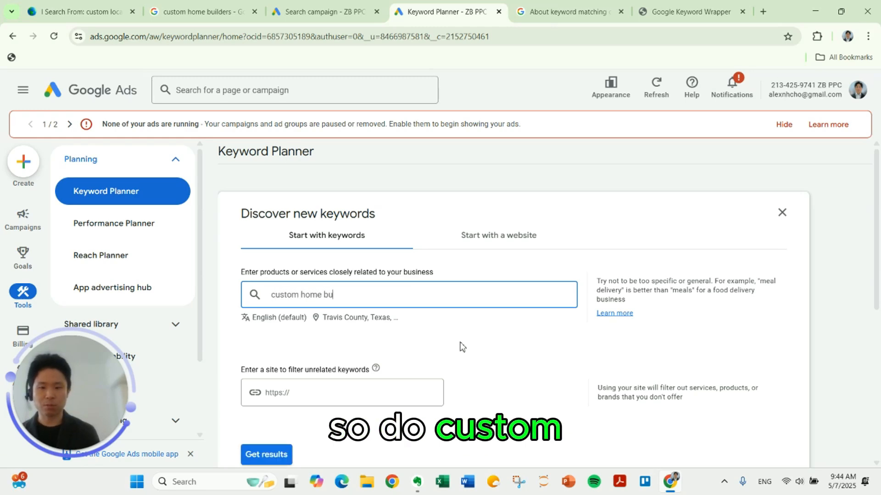
text(ilders)
key(Return)
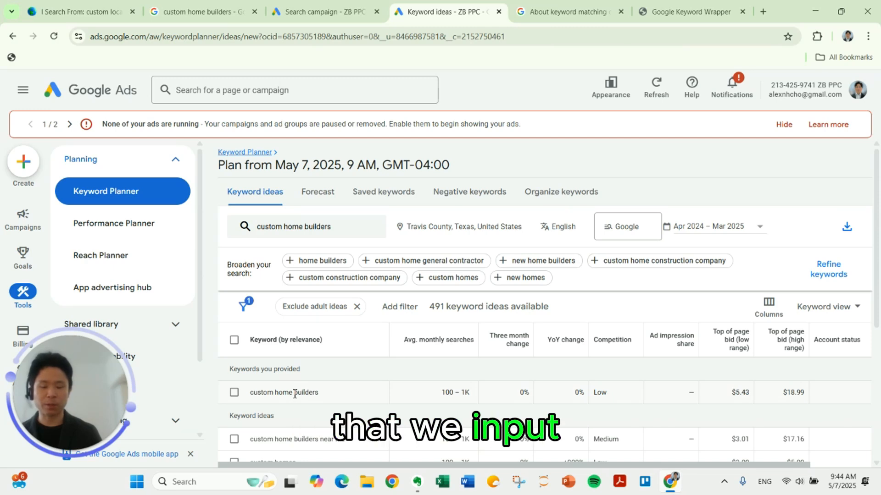
Look over the keyword ideas, export them to Google Sheets in My Drive, and open the exported spreadsheet
scroll(298, 385, down, 1)
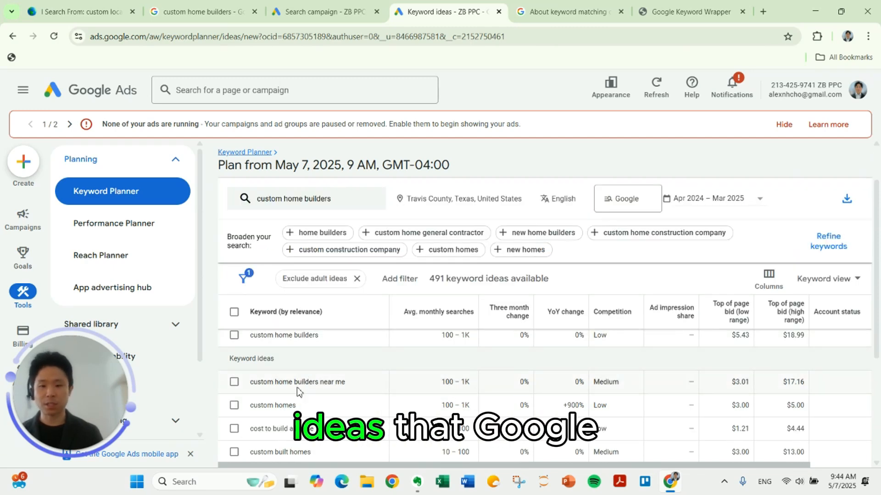
scroll(297, 387, down, 1)
scroll(305, 397, up, 1)
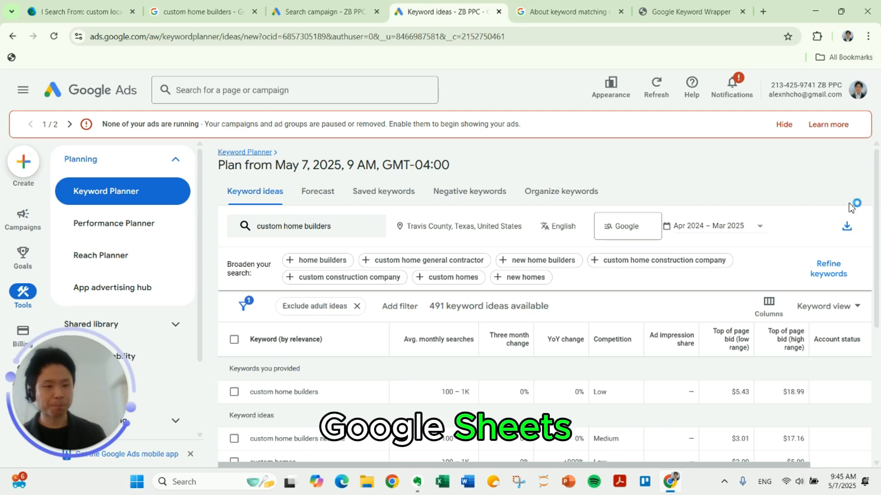
click(847, 230)
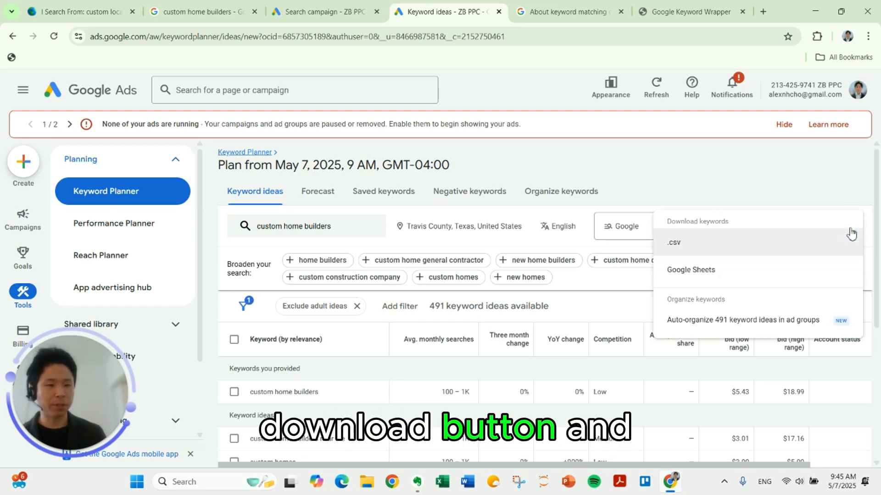
click(784, 271)
click(534, 342)
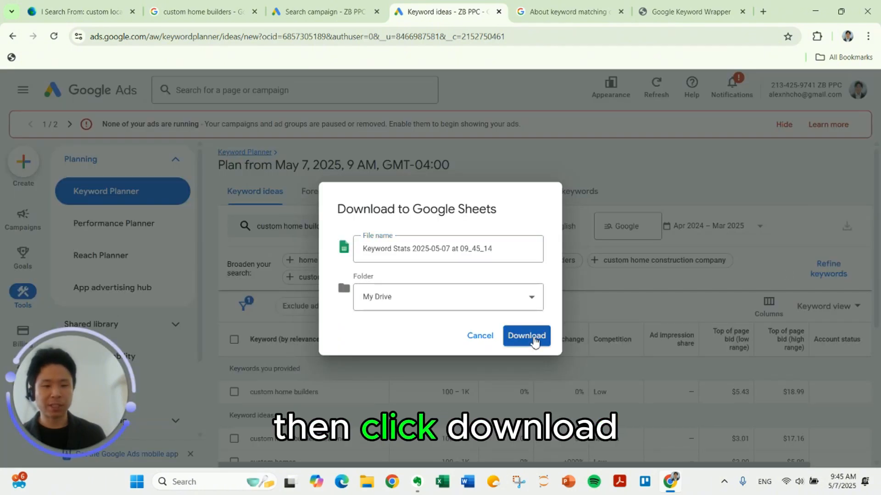
click(477, 458)
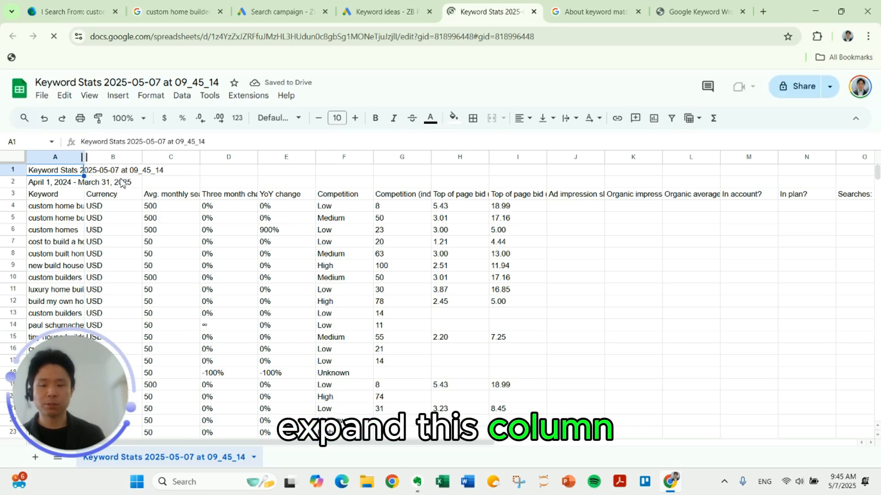
Widen the Keyword column and fit both Top of page bid columns to their headings, then select the "custom home builders" cell
drag(84, 157, 196, 156)
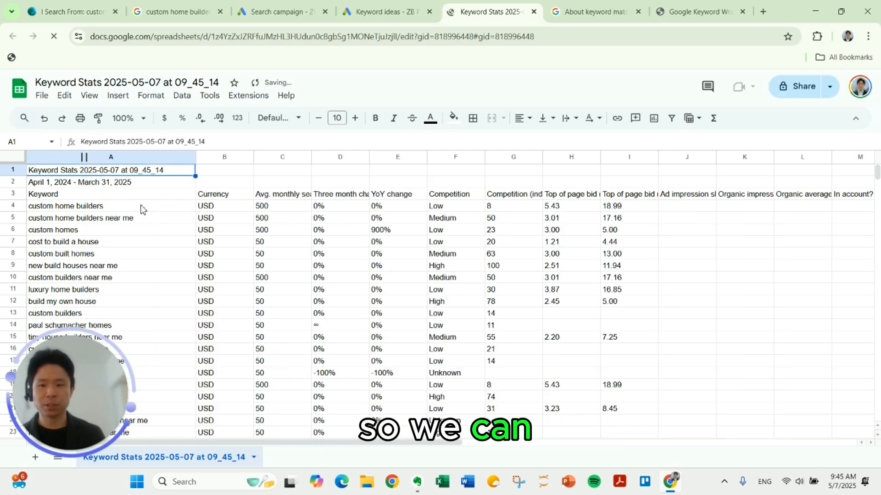
double_click(600, 157)
double_click(698, 157)
click(133, 209)
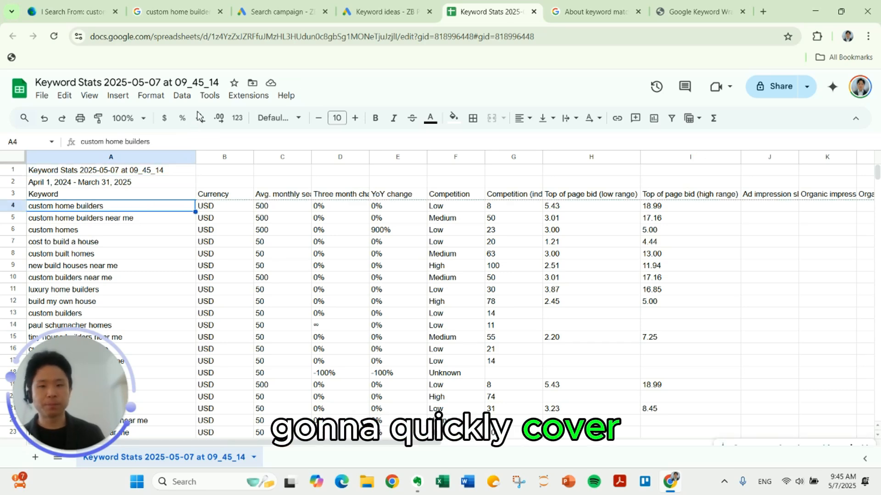
Fit the Avg. monthly searches column to its heading and look over the Keyword and Top of page bid columns
click(155, 197)
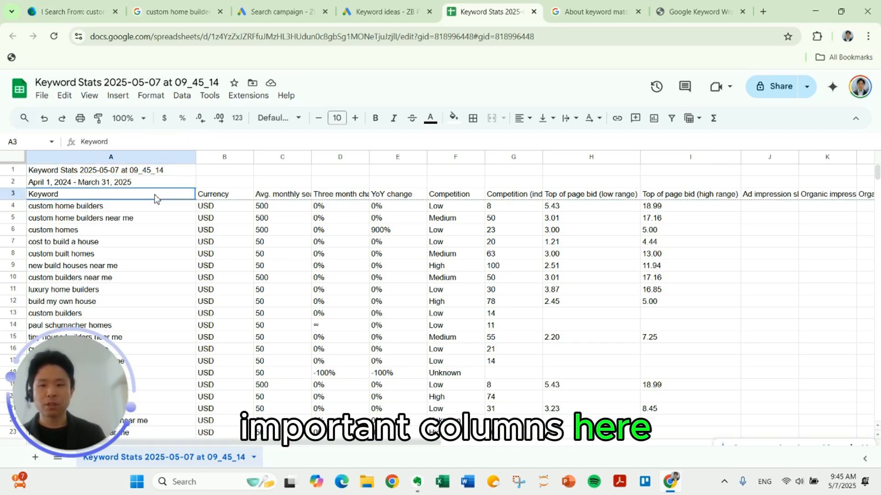
click(301, 190)
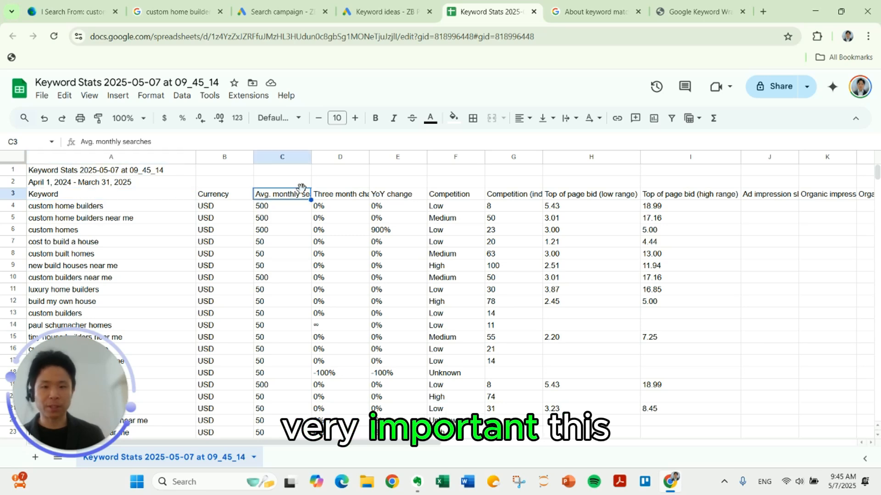
double_click(311, 157)
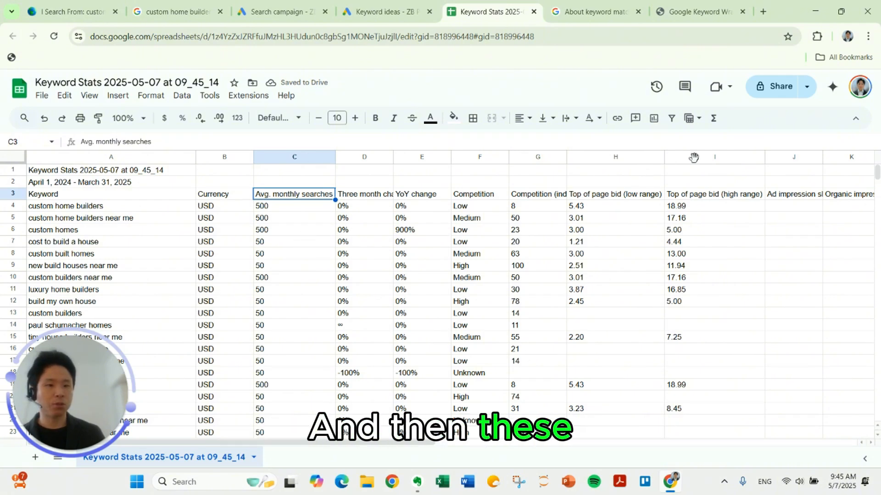
click(644, 159)
click(705, 158)
click(623, 198)
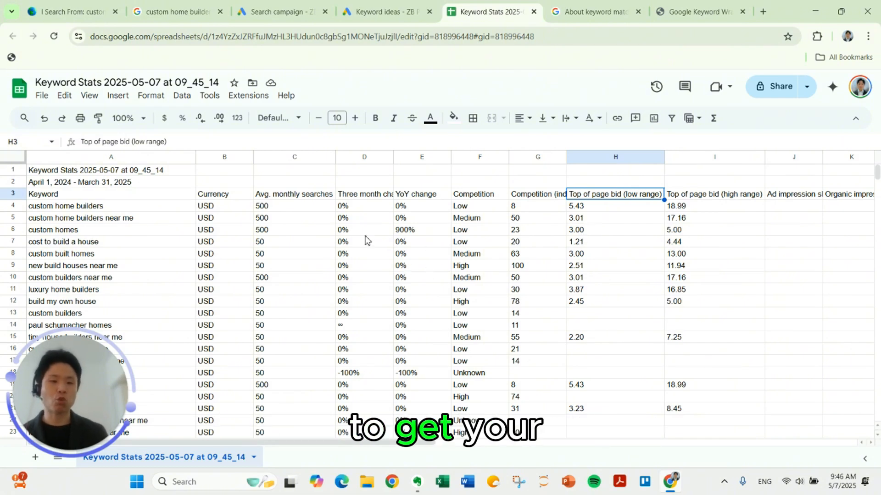
Highlight the "custom home builders", "custom home builders near me" and "custom builders near me" rows in yellow through the high-range bid column
click(180, 210)
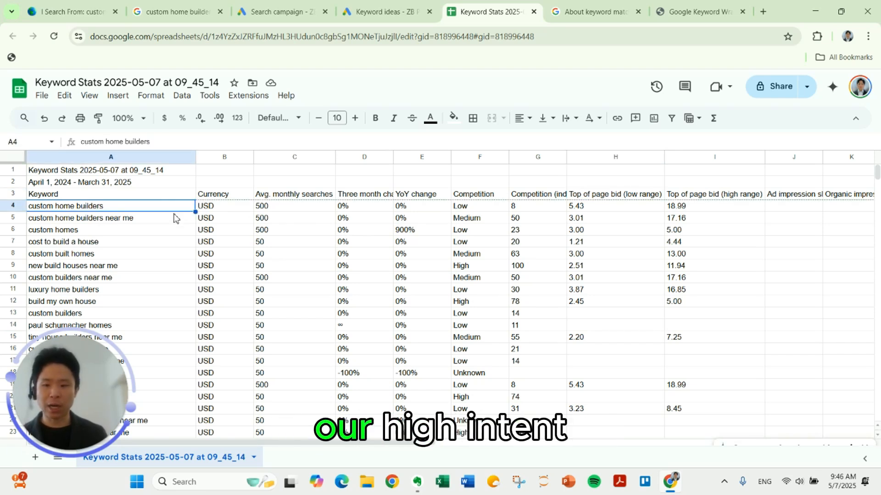
shift+click(145, 222)
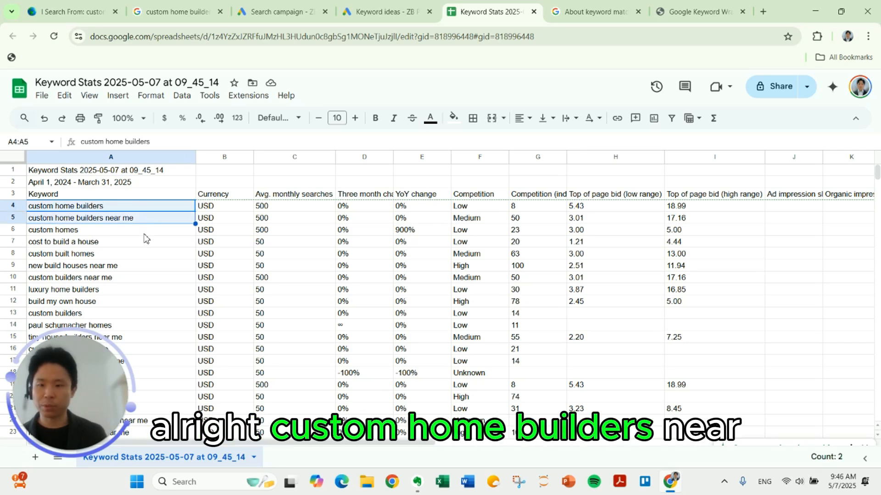
ctrl+click(124, 278)
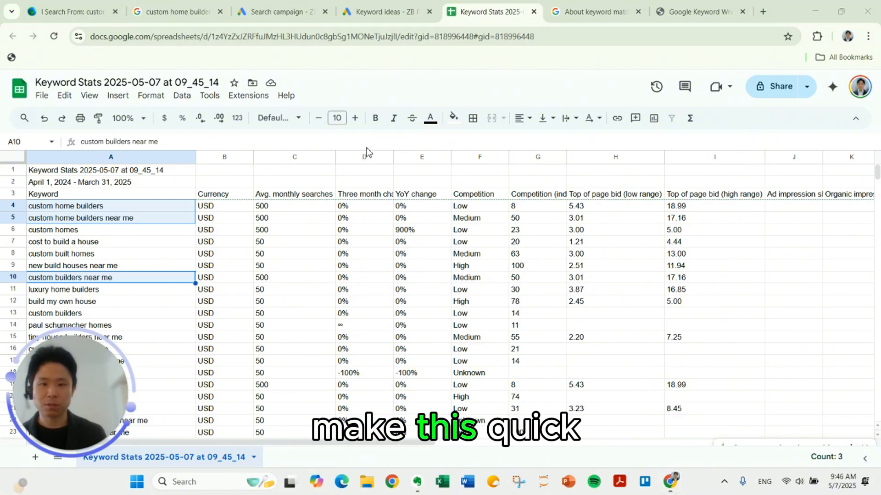
click(453, 117)
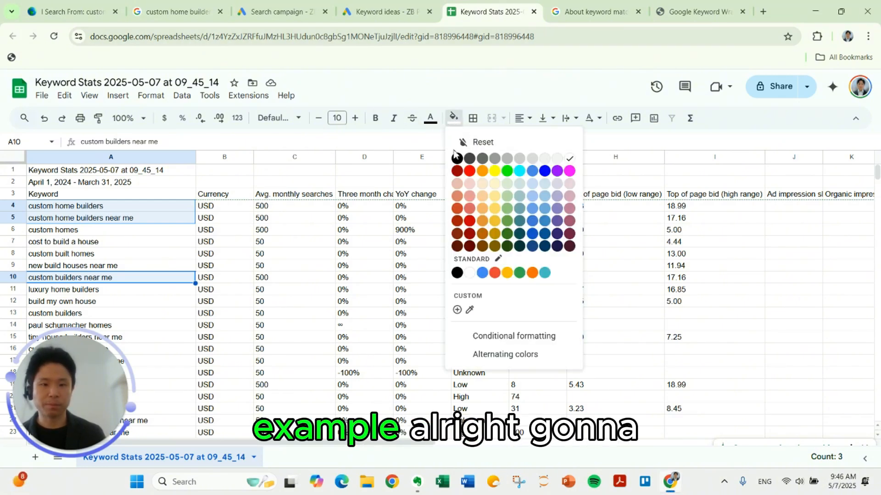
click(492, 171)
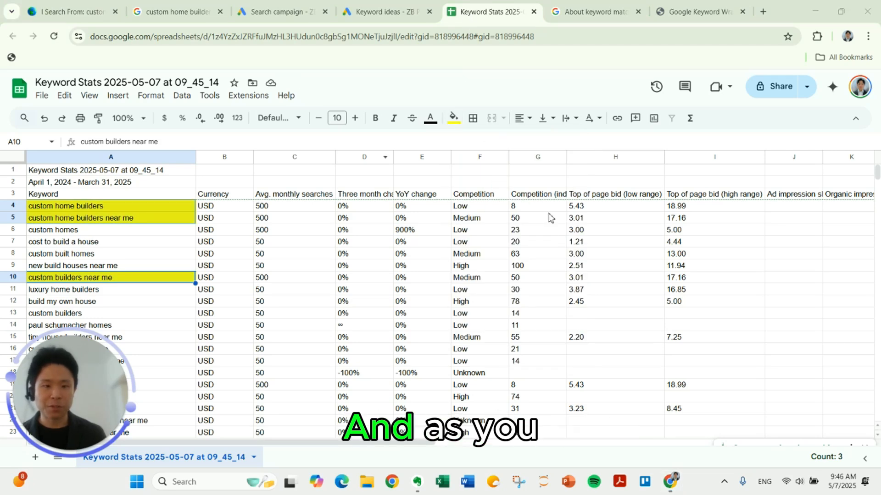
click(615, 216)
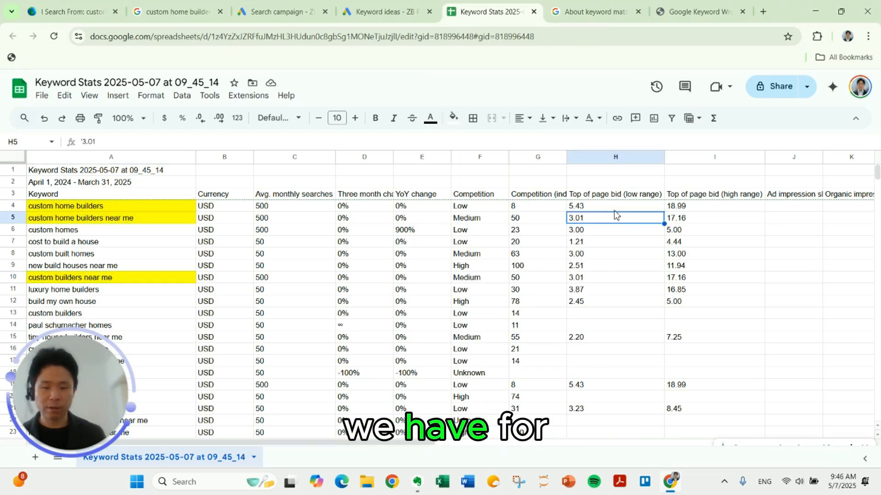
drag(215, 206, 685, 217)
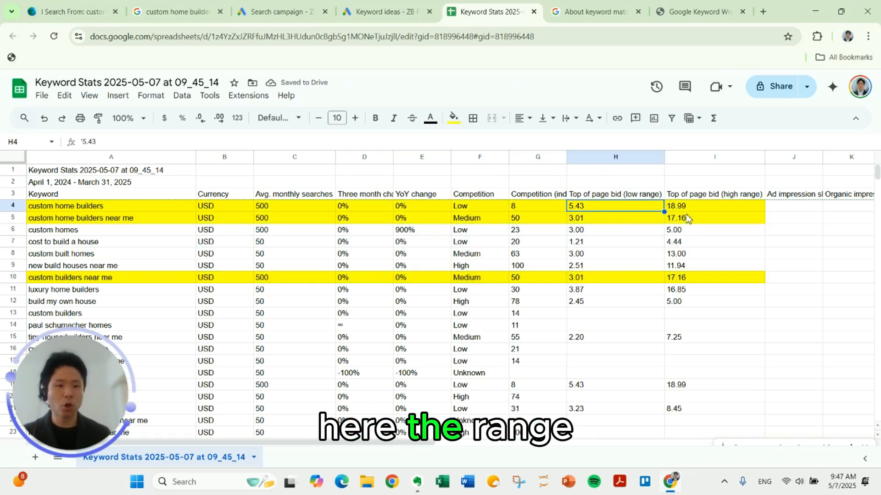
Examine the low and high top of page bids of the highlighted keywords
click(654, 277)
click(637, 221)
click(676, 207)
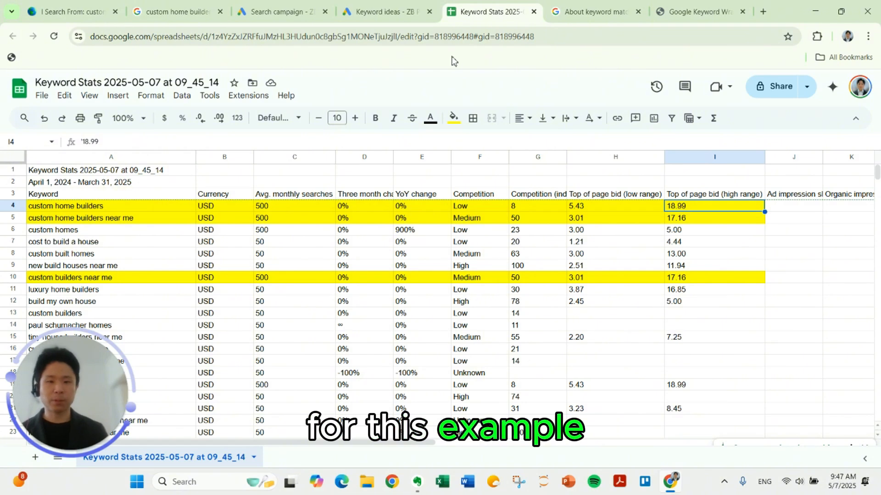
click(162, 210)
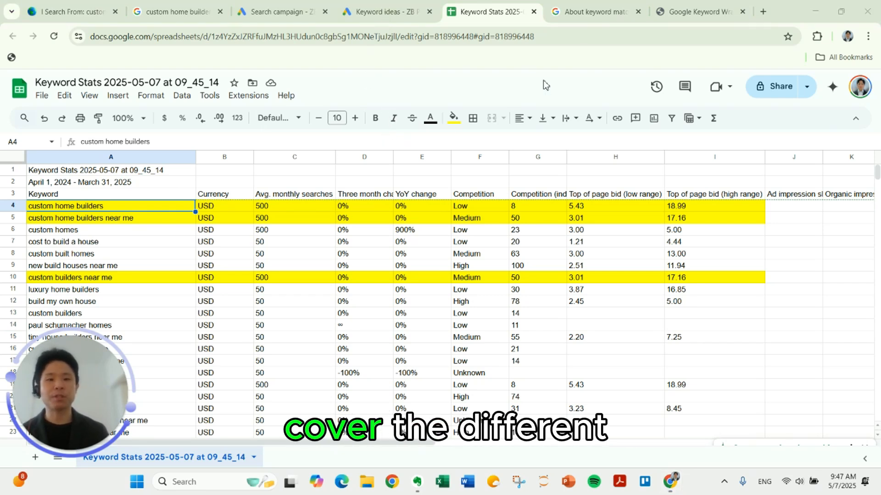
Open the Google Ads Help article on keyword matching options and read the broad, phrase and exact match comparison
click(585, 19)
scroll(484, 267, down, 8)
scroll(504, 268, up, 1)
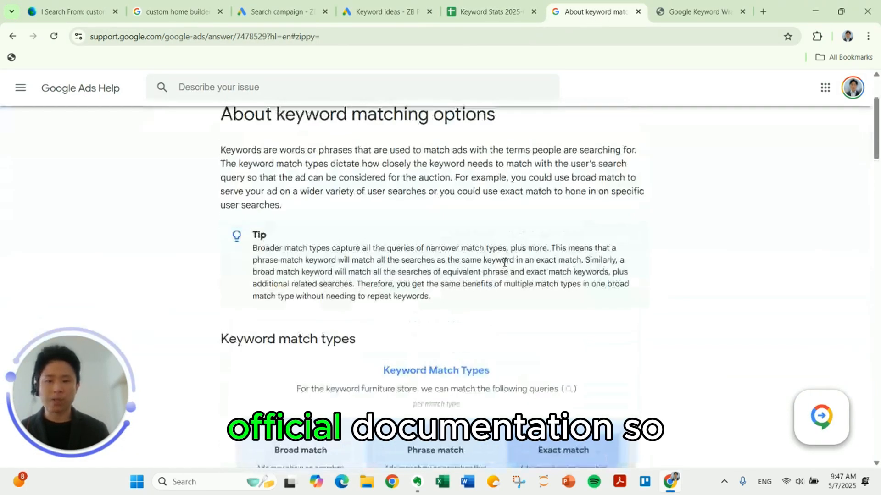
scroll(506, 262, down, 4)
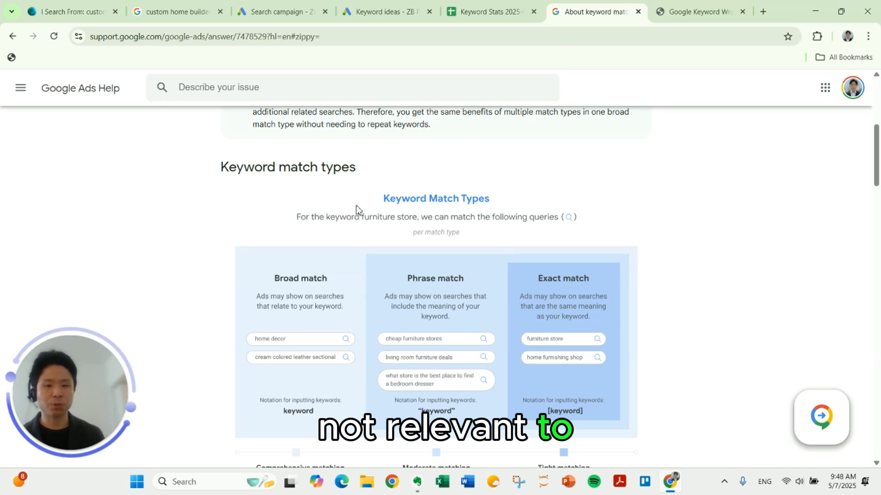
scroll(439, 246, down, 1)
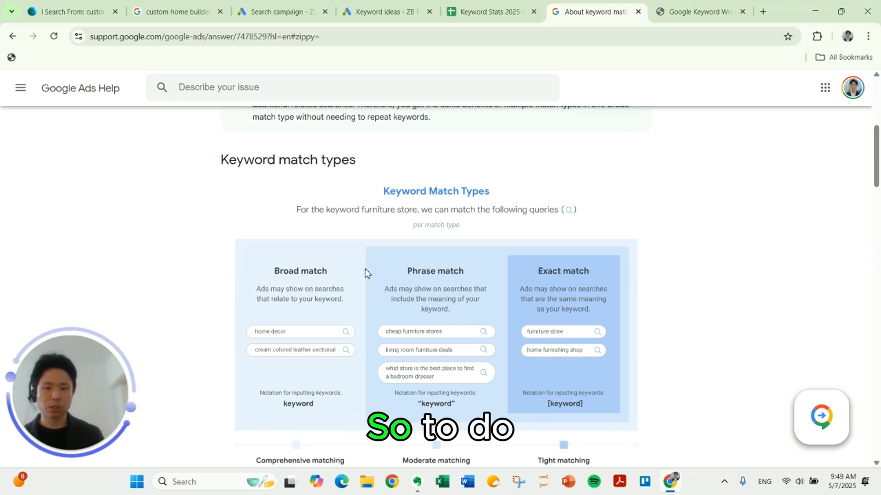
Return to the Keyword Stats spreadsheet and copy the three highlighted keywords
key(ctrl+shift+Tab)
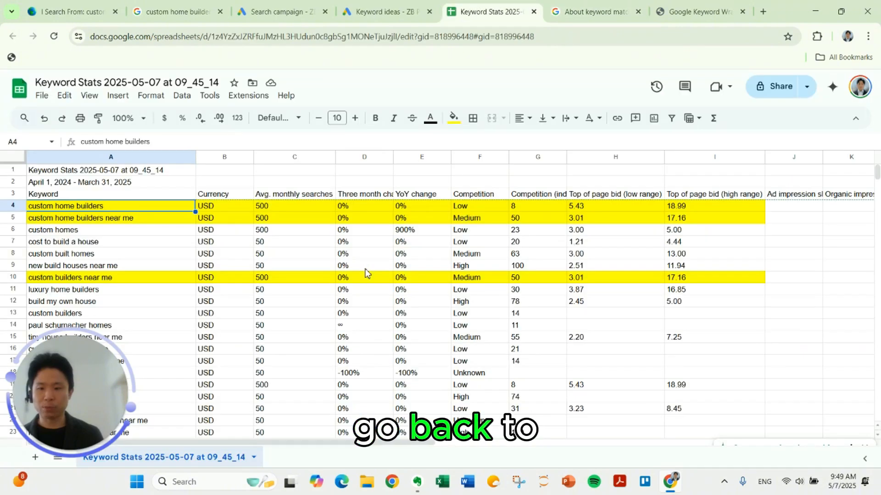
shift+click(142, 219)
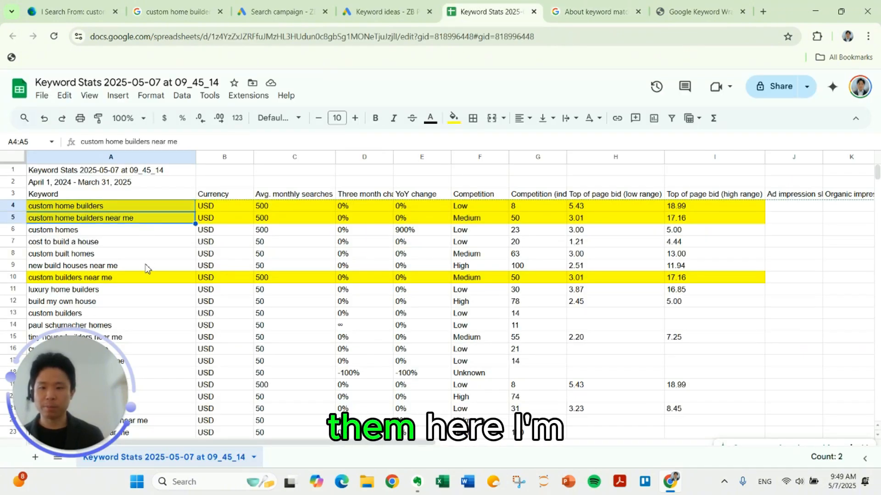
ctrl+click(146, 278)
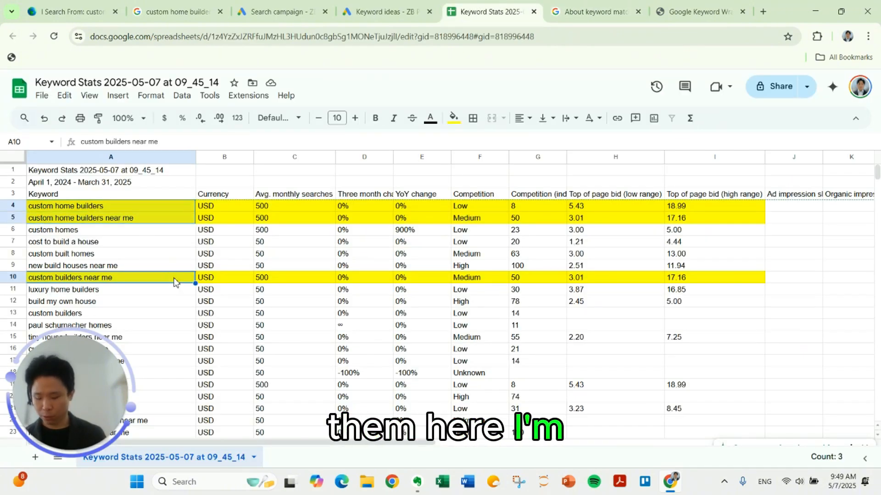
key(ctrl+c)
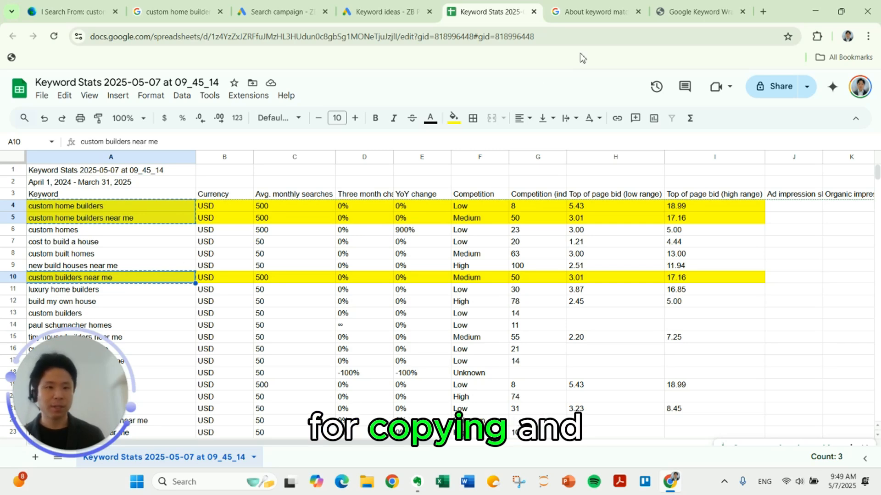
Switch to KeywordWrap, paste the copied keywords and wrap them into the match type formats
click(669, 11)
click(357, 223)
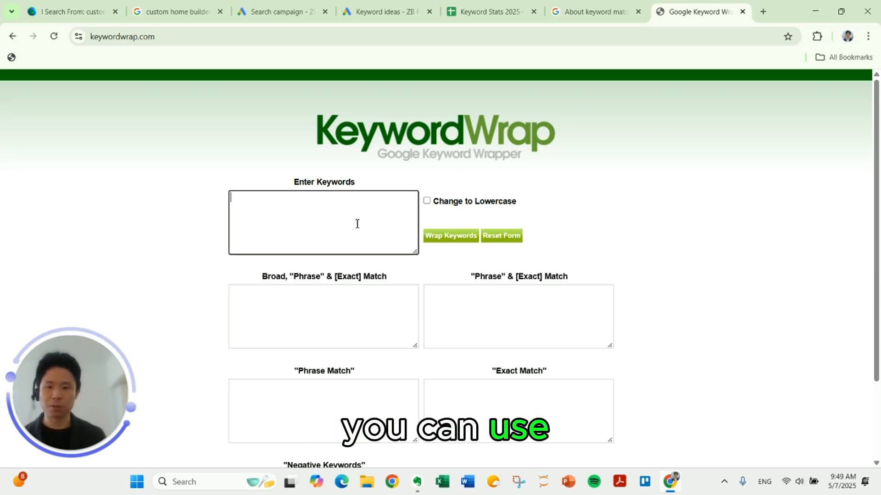
key(ctrl+v)
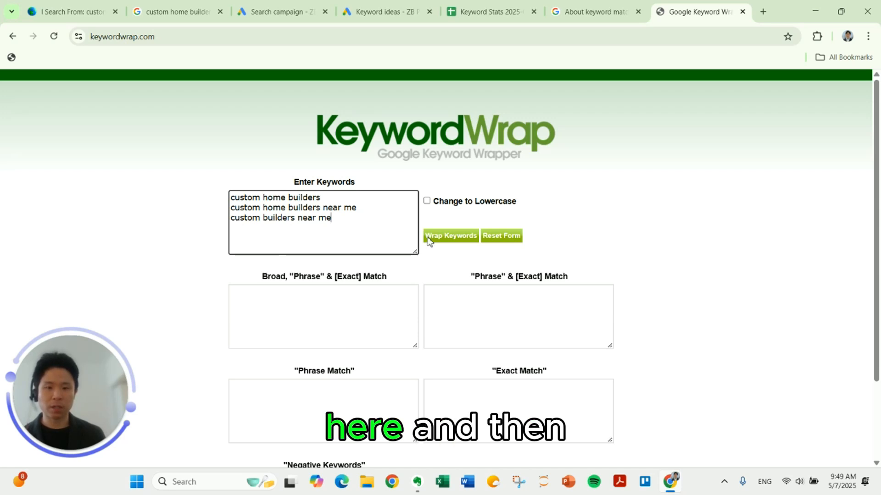
click(443, 239)
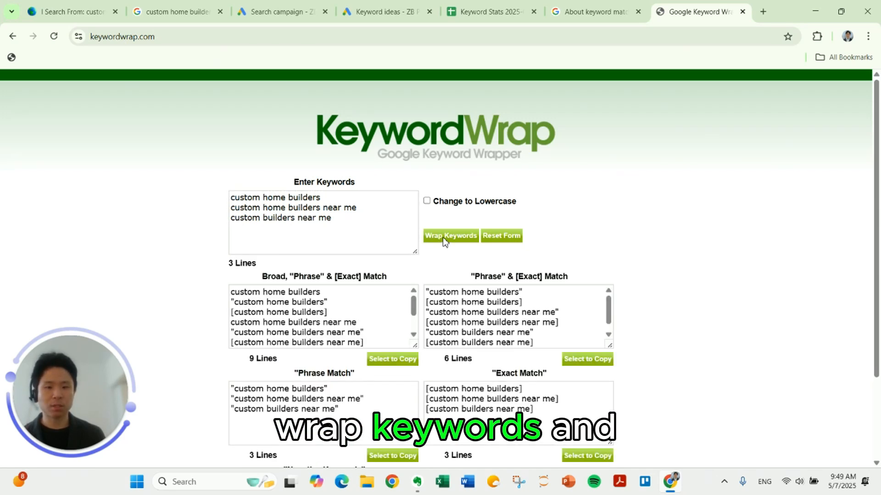
Copy the combined "Phrase" & [Exact] Match list and paste it into the ad group's keywords in the Google Ads campaign draft
drag(469, 277, 589, 276)
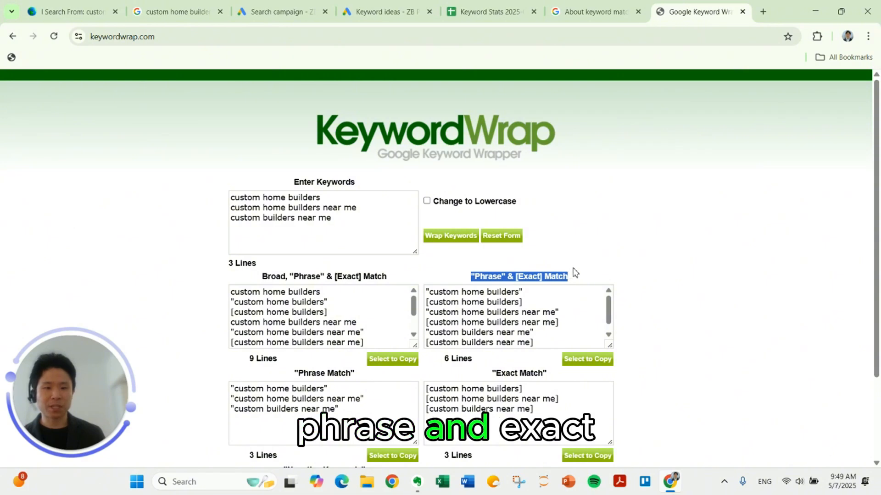
click(574, 270)
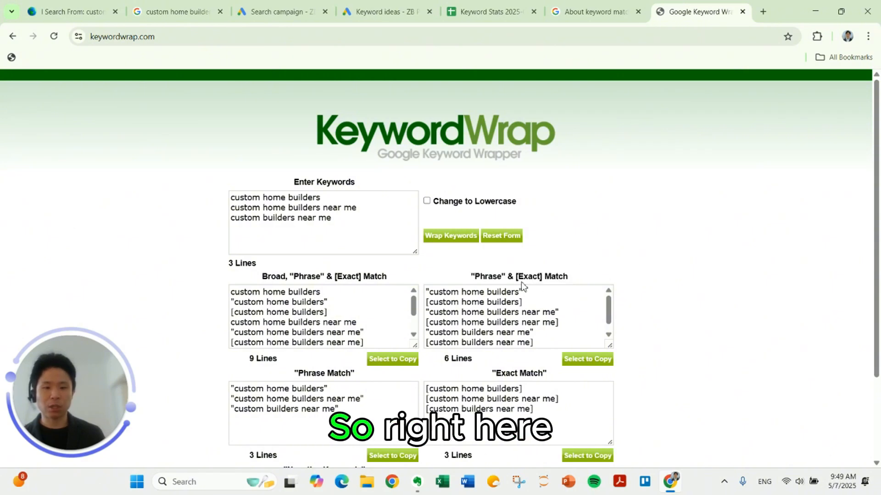
click(580, 361)
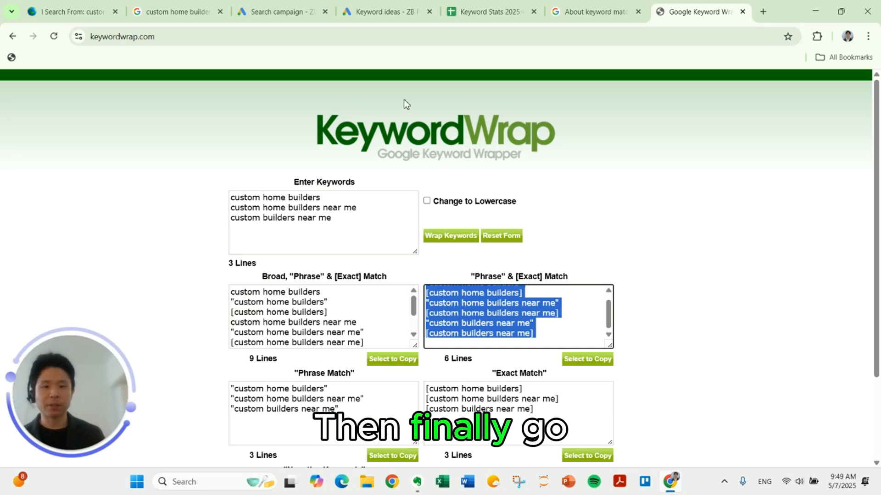
click(285, 12)
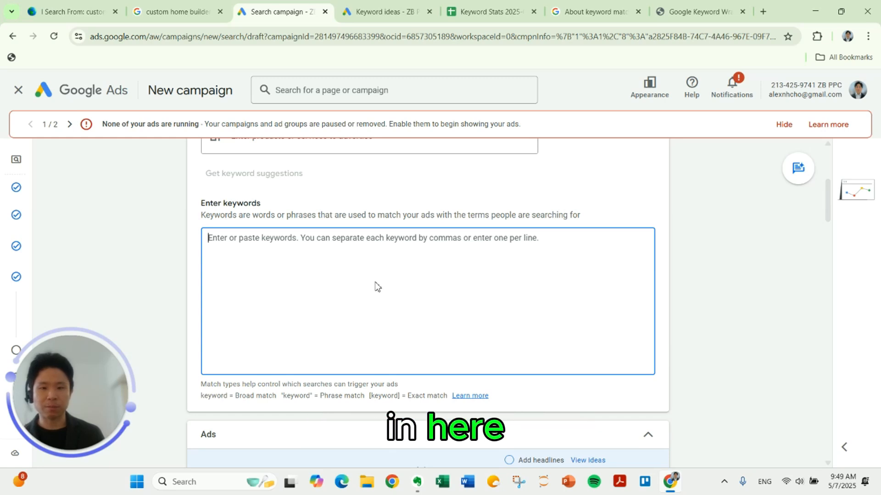
key(ctrl+v)
scroll(360, 288, down, 3)
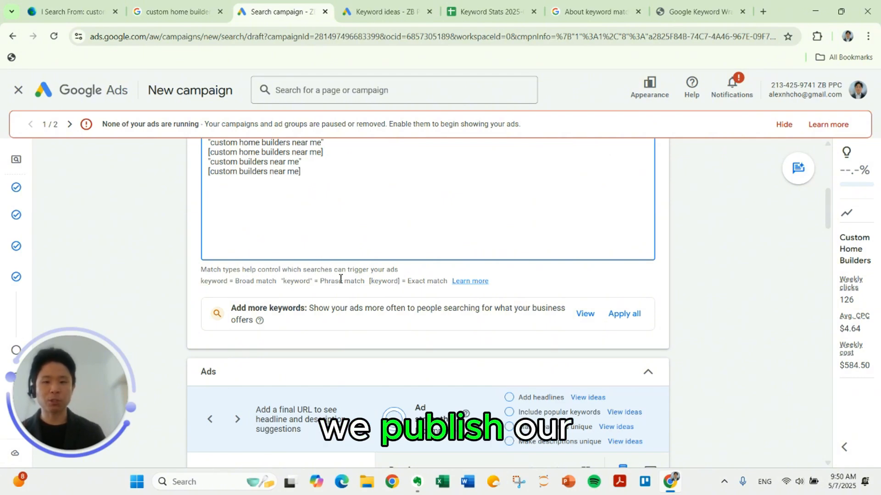
scroll(353, 296, up, 2)
scroll(348, 297, down, 3)
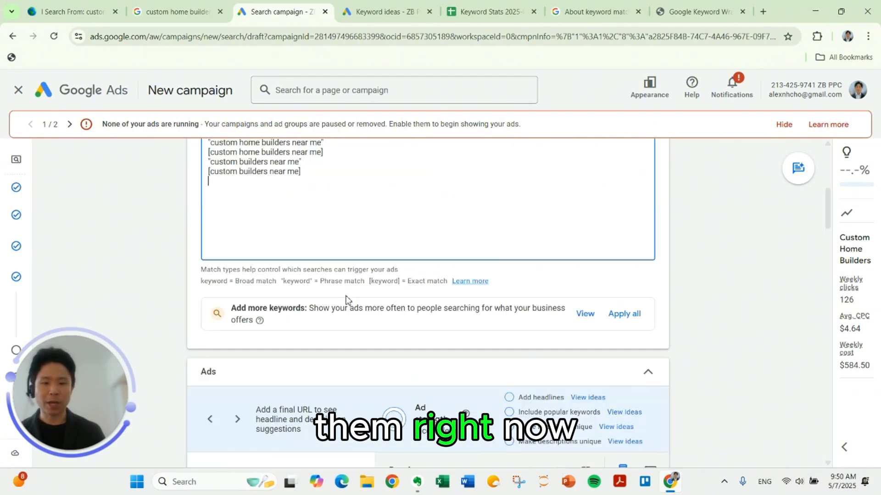
scroll(370, 152, down, 5)
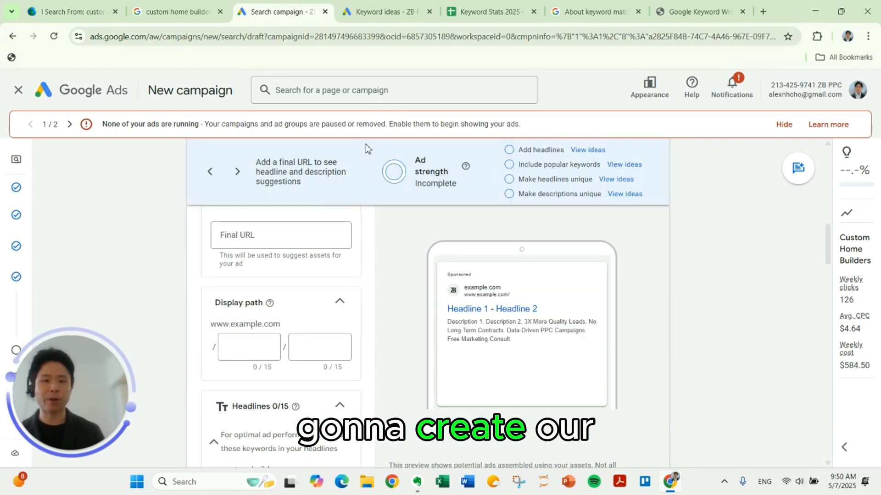
click(275, 238)
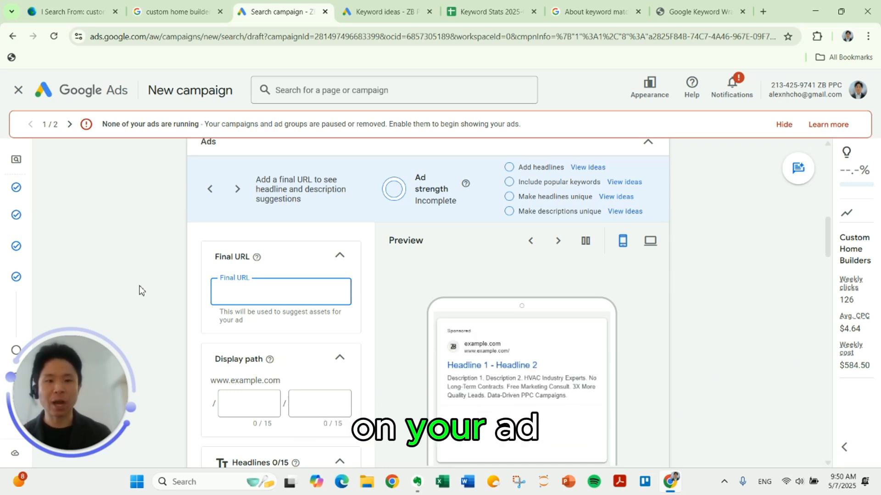
scroll(142, 288, up, 6)
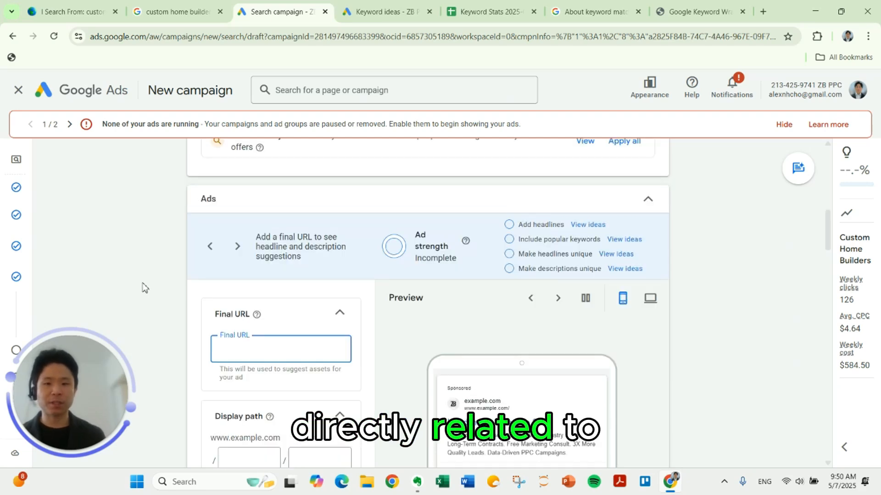
scroll(212, 323, down, 6)
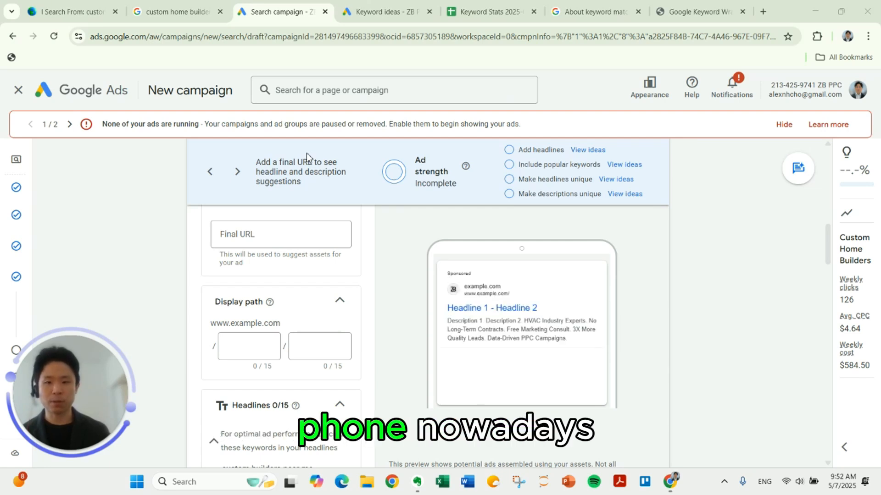
click(289, 234)
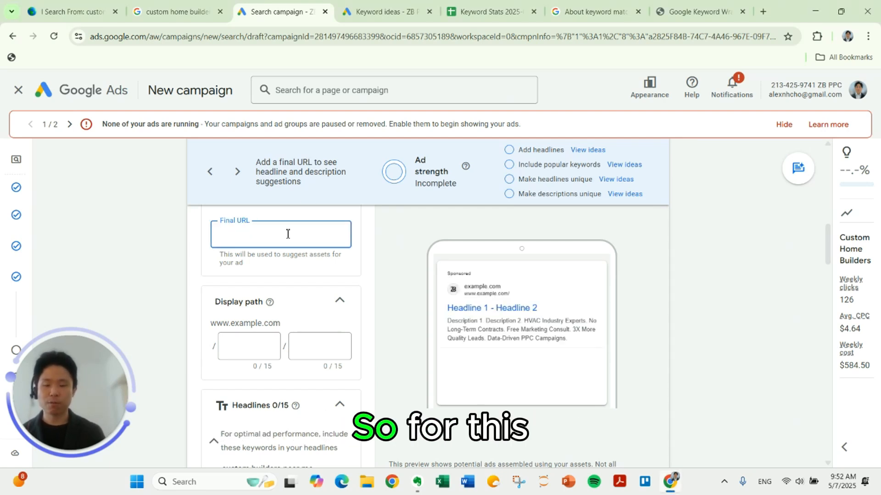
text(https://zbppc.com)
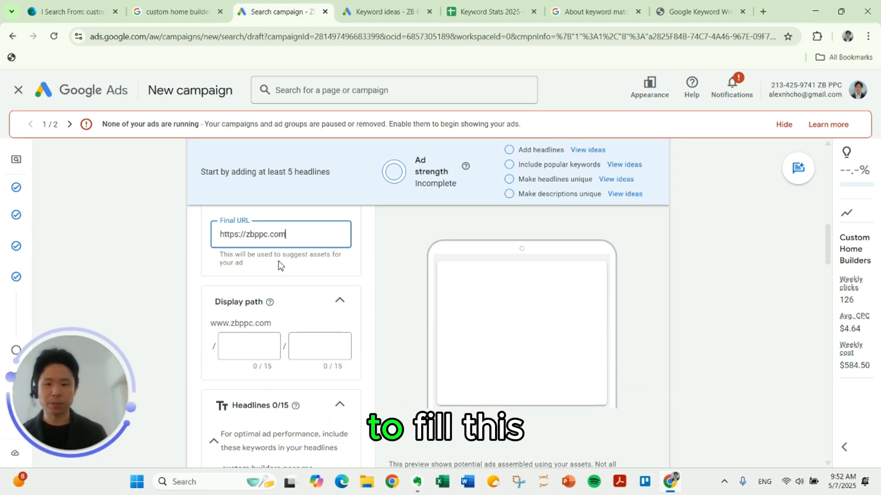
Set the first part of the ad's display path to "custom-homes", leaving the second part empty
scroll(293, 293, down, 1)
click(275, 286)
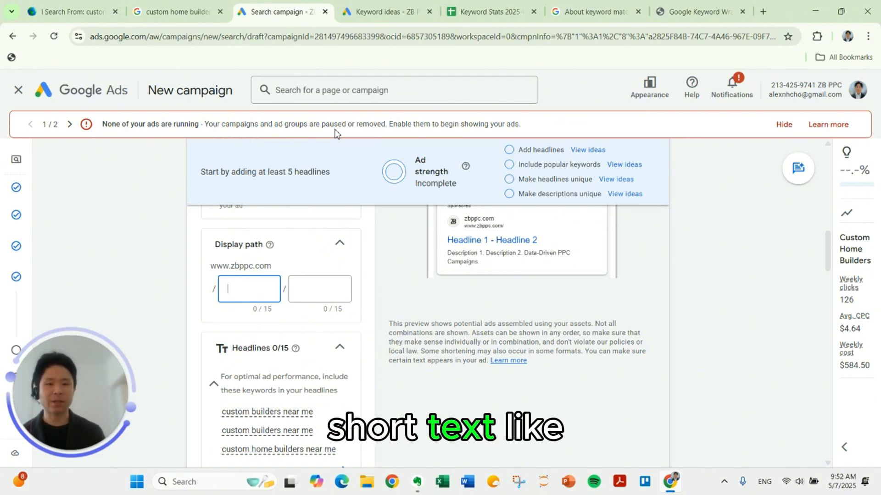
text(custom-hj)
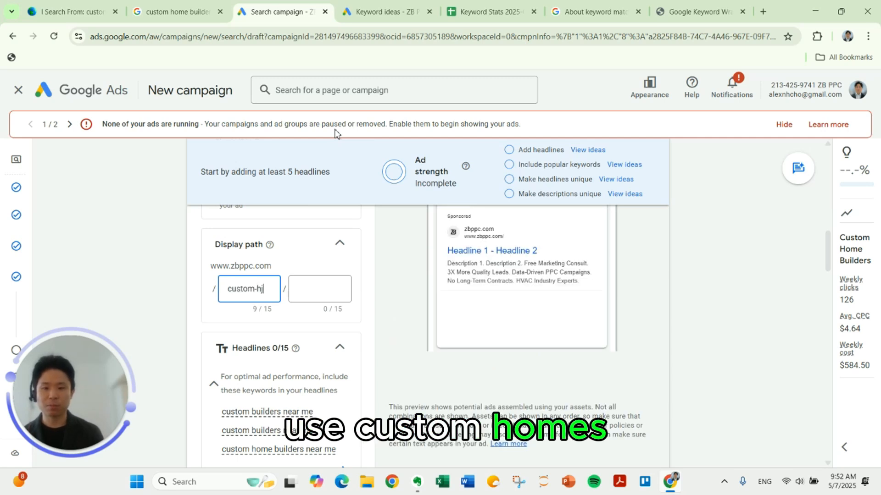
key(BackSpace)
text(omes)
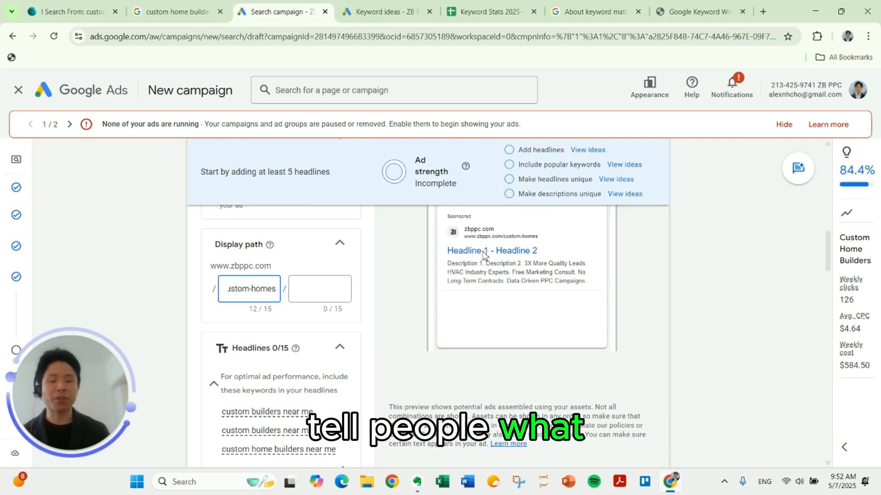
scroll(484, 256, up, 1)
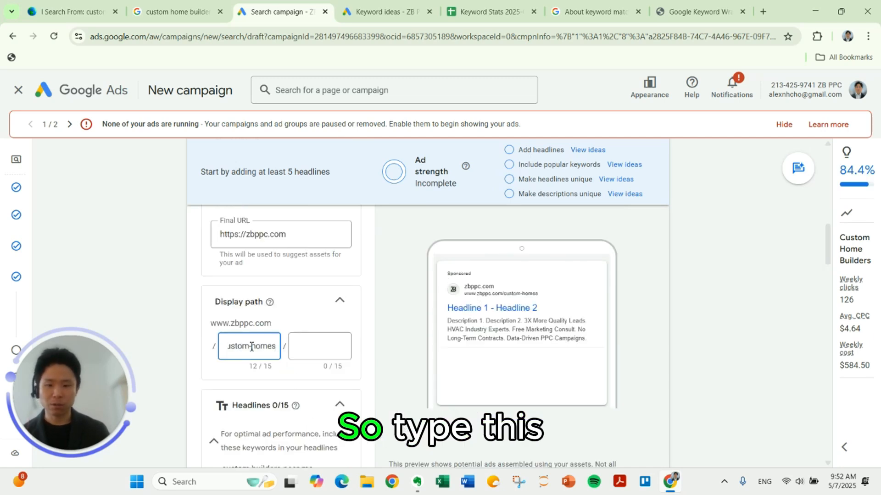
key(Tab)
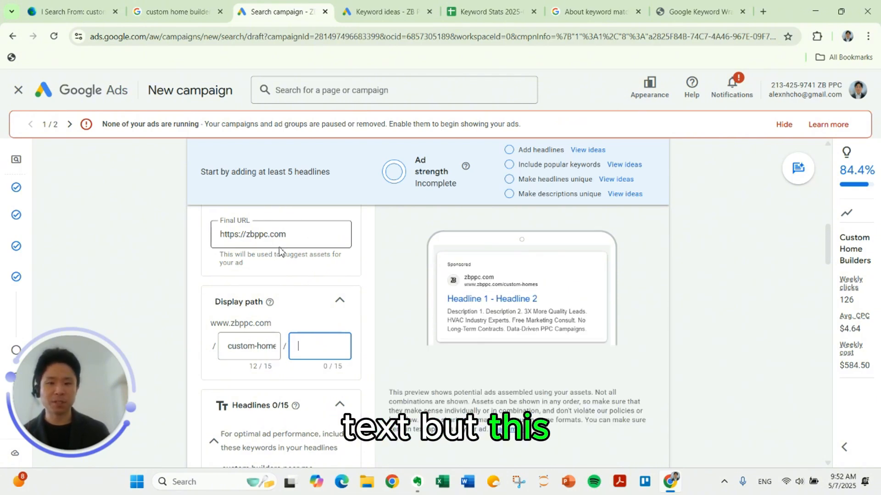
Enter "Custom Built Homes" and "Custom Homes Austin" as the ad's first two headlines
scroll(280, 257, down, 2)
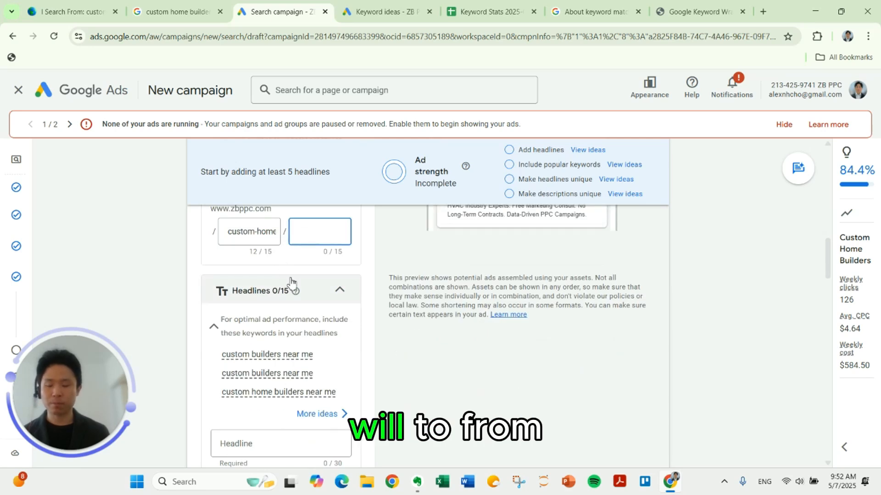
scroll(298, 283, down, 2)
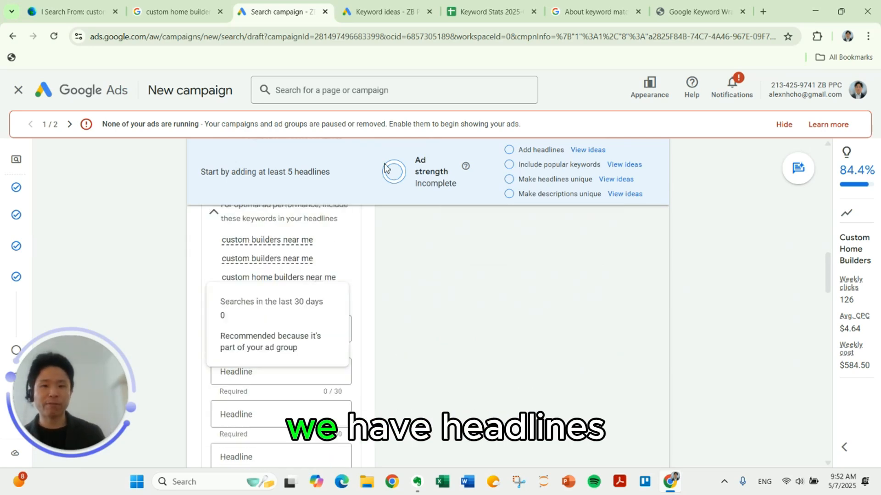
scroll(435, 261, up, 2)
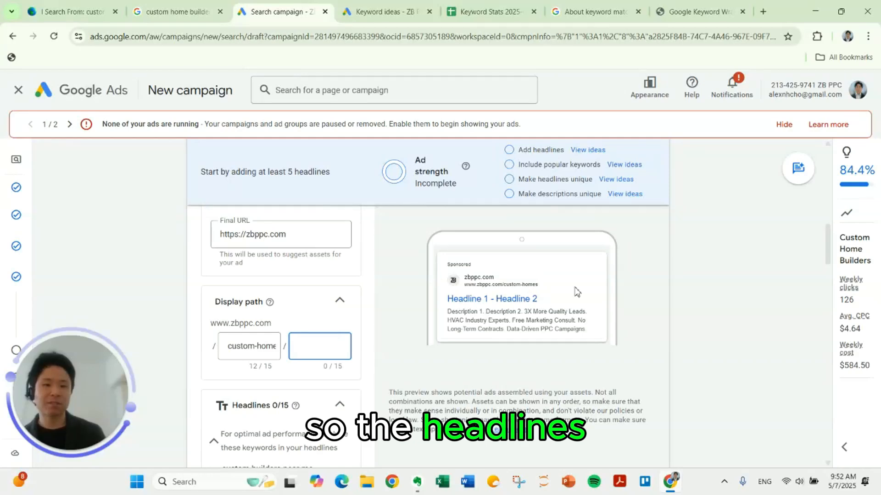
scroll(386, 327, down, 4)
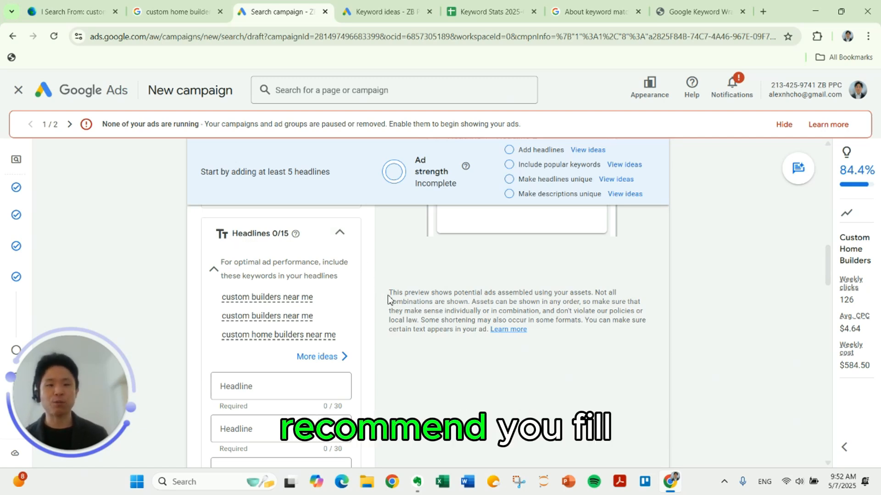
scroll(386, 297, down, 1)
scroll(384, 296, down, 1)
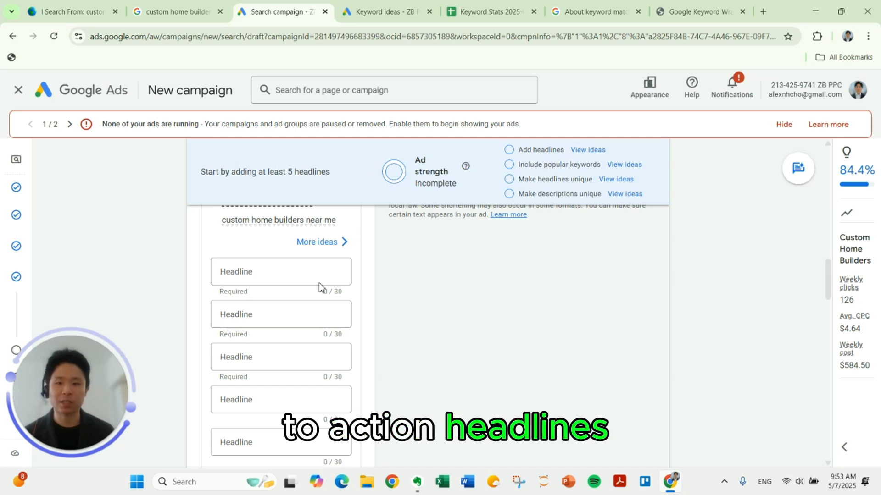
click(305, 274)
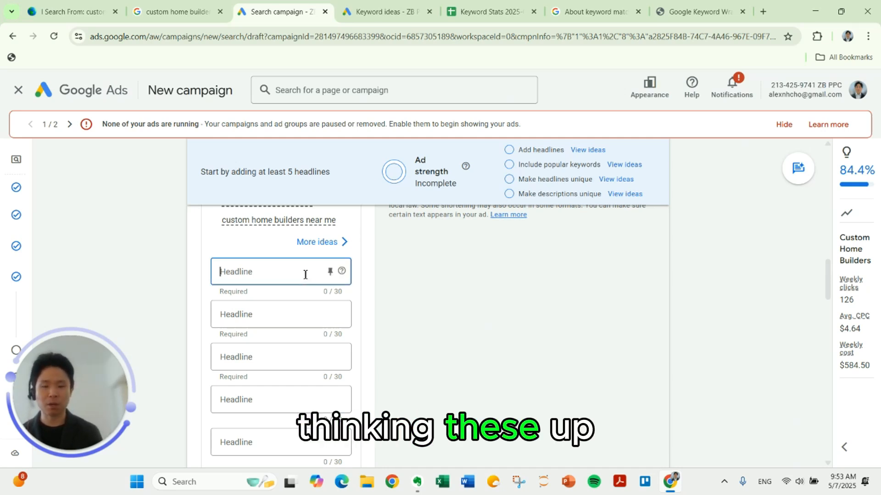
text(Custom)
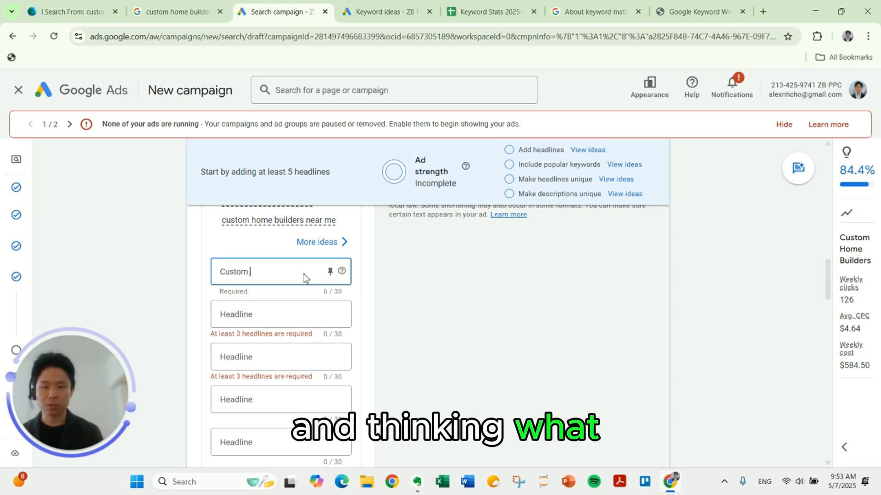
text( Built Homes)
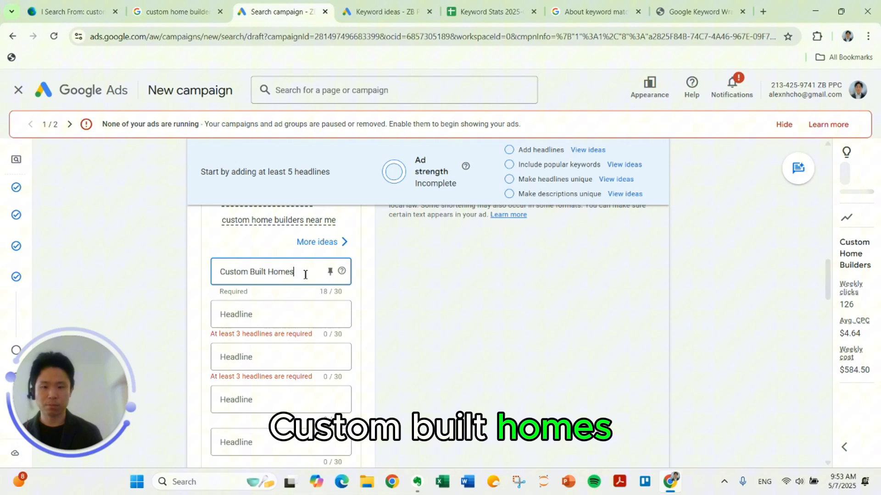
click(278, 314)
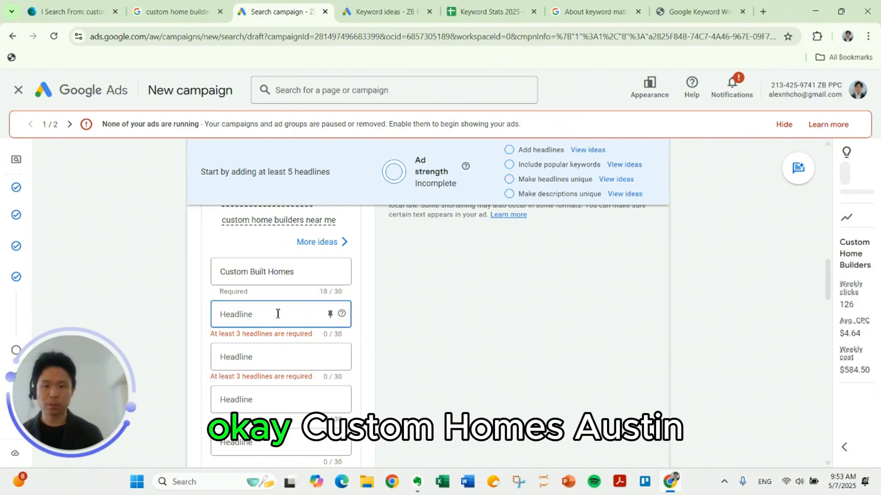
text(Custom Homes Austin)
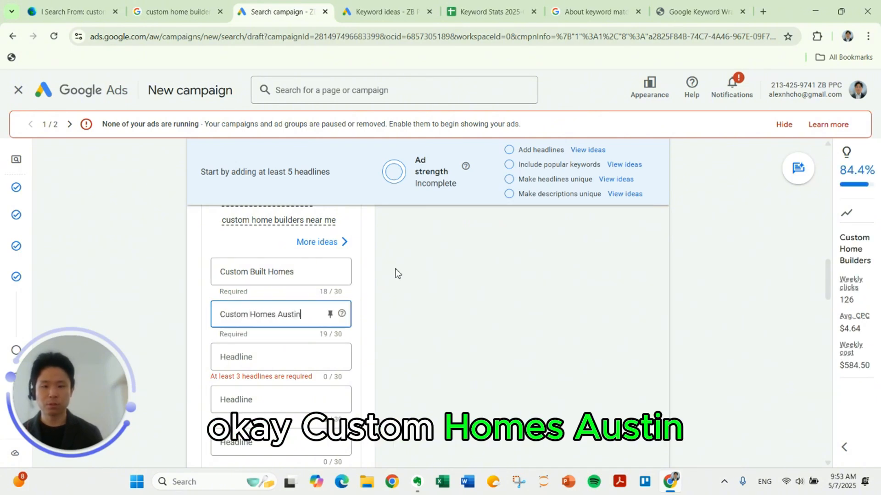
Add three more headlines to the ad: "Your Dream Home Awaits", "Expert Home Designers" and "Get Your Custom Quote"
scroll(277, 295, down, 1)
click(277, 297)
text(Your Dream Home Awaits)
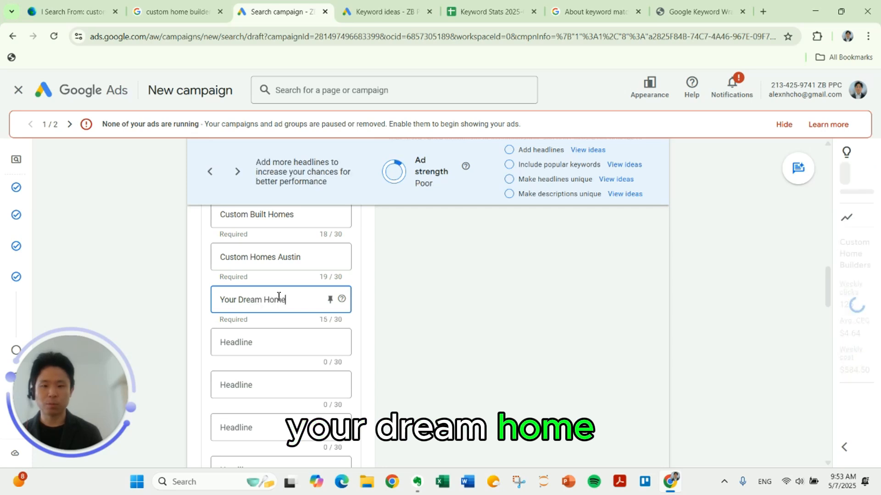
click(283, 341)
text(Expert)
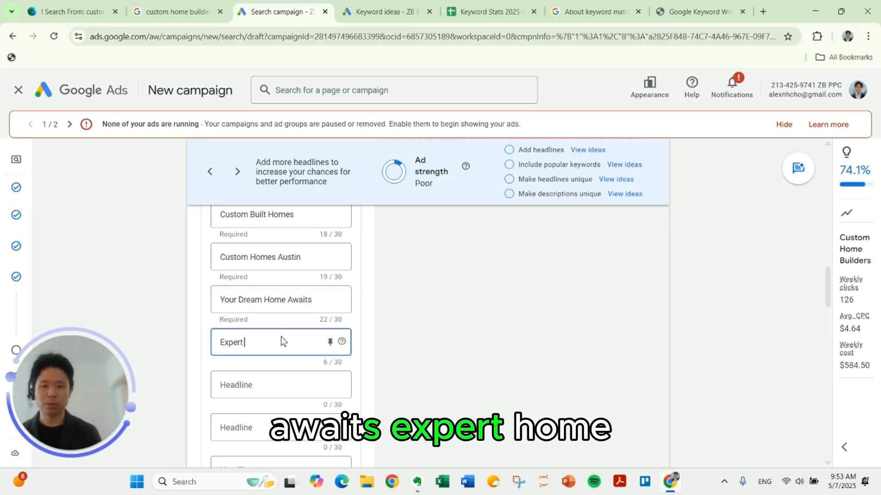
text( Home Designers)
scroll(281, 342, down, 1)
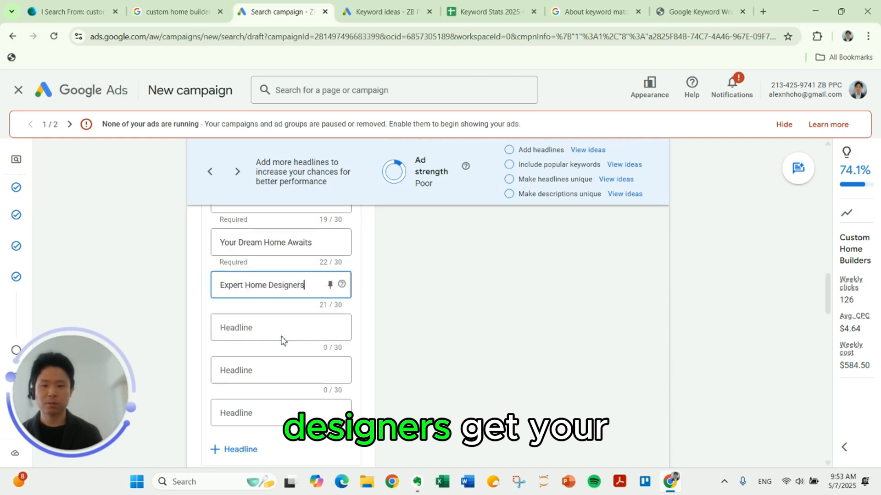
click(273, 327)
text(Get Your Custom Quote)
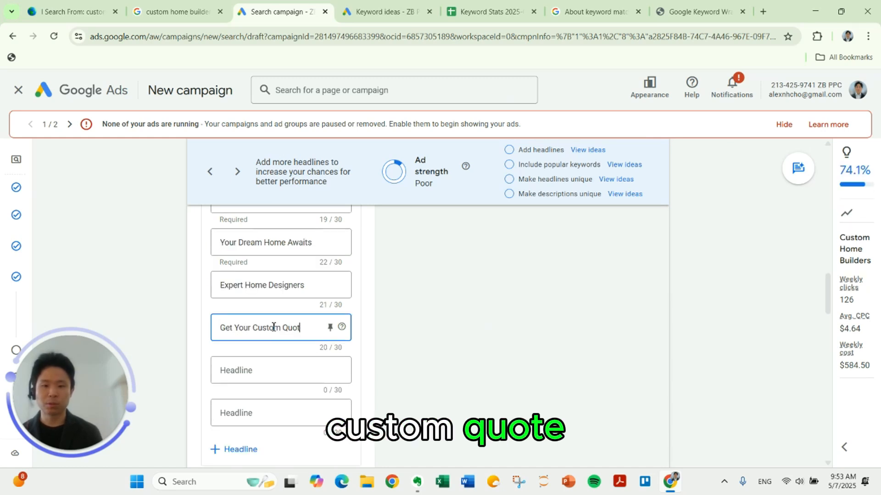
Add a third description field to the ad without using the suggested description idea
scroll(296, 326, down, 4)
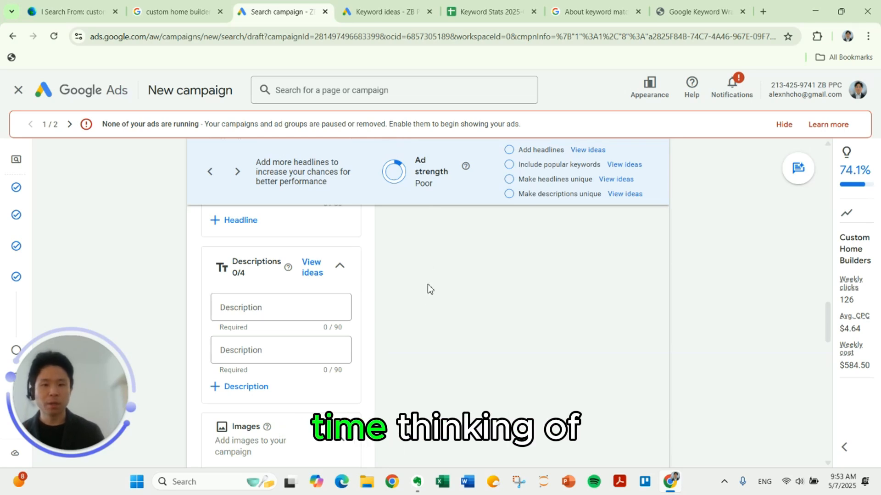
click(281, 306)
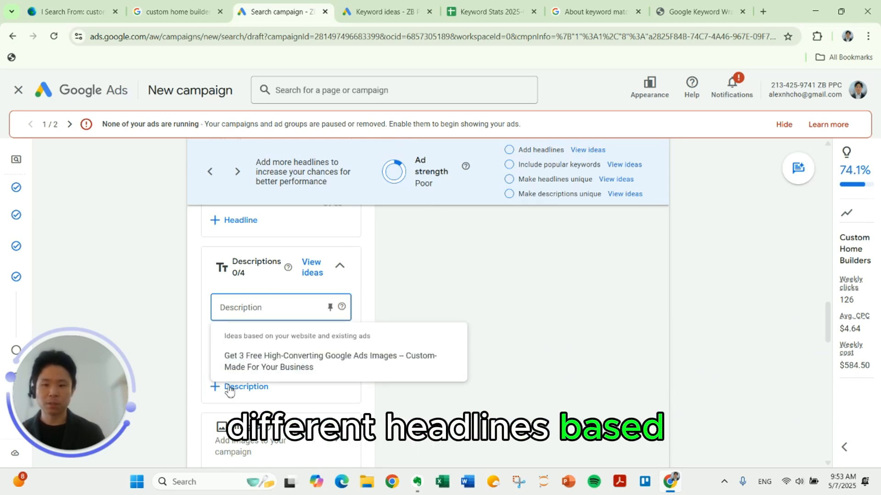
click(456, 273)
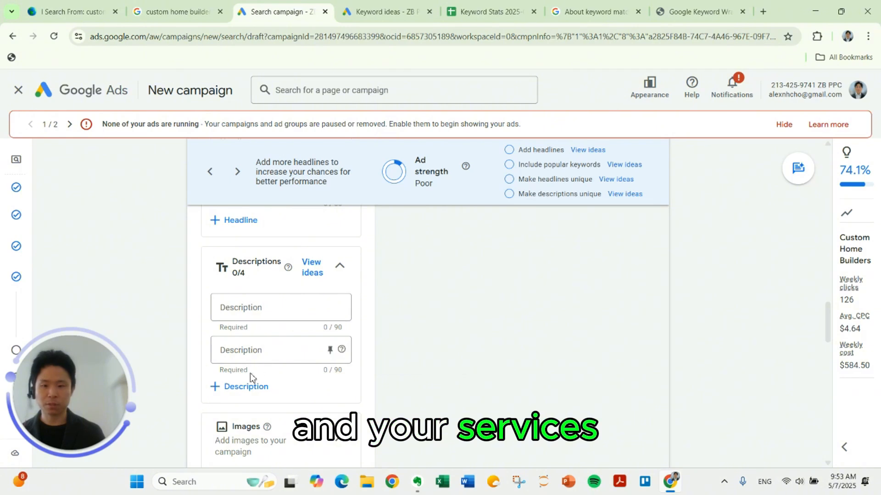
click(243, 387)
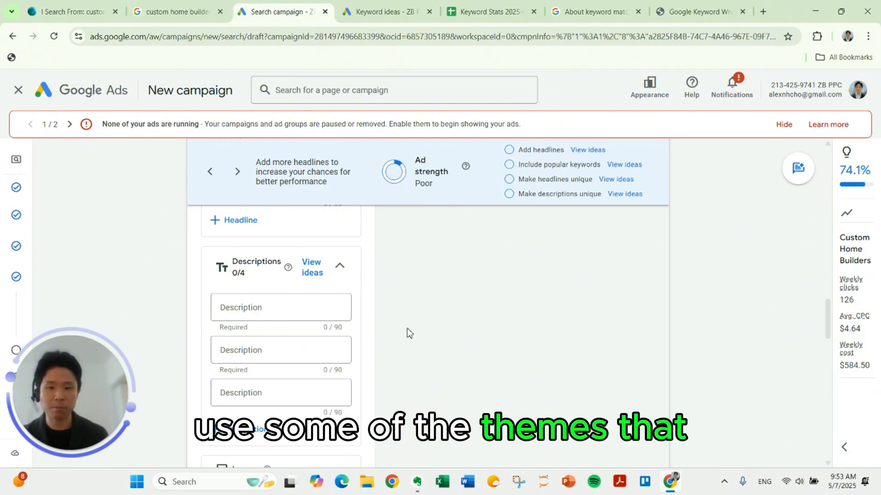
click(273, 307)
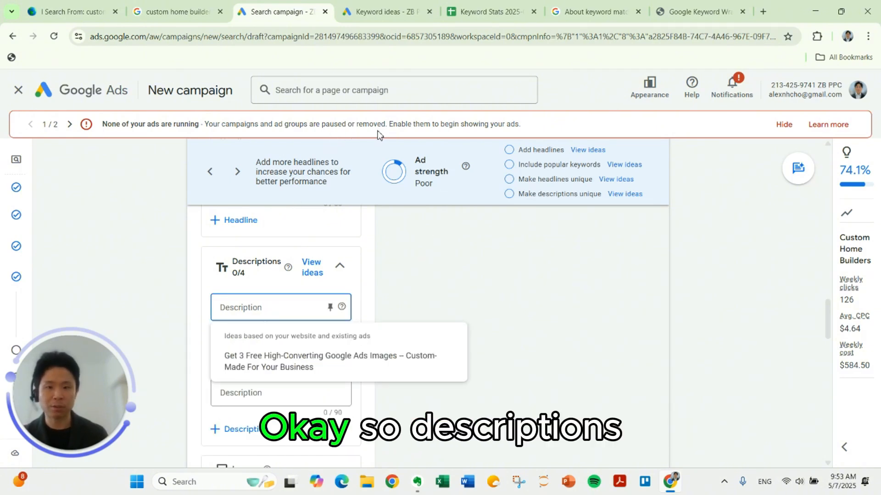
click(466, 275)
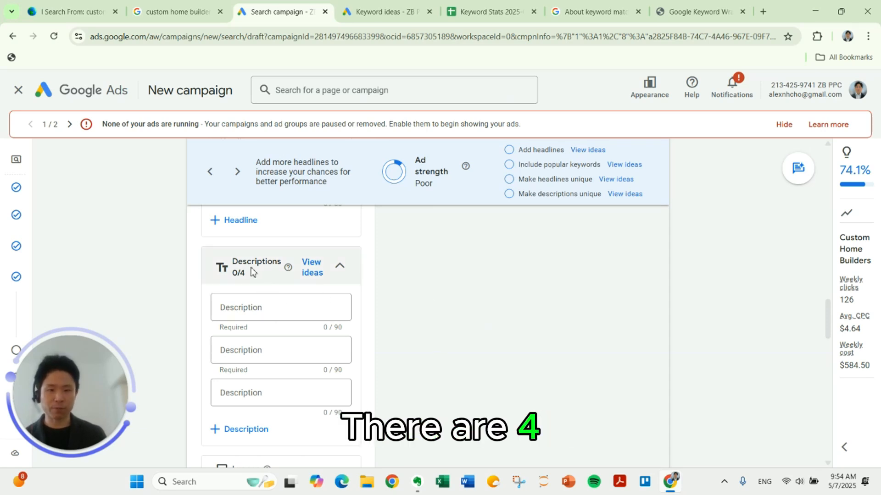
Enter the first description: "Build your one-of-a-kind Austin home with our expert team. Get started today!"
click(252, 305)
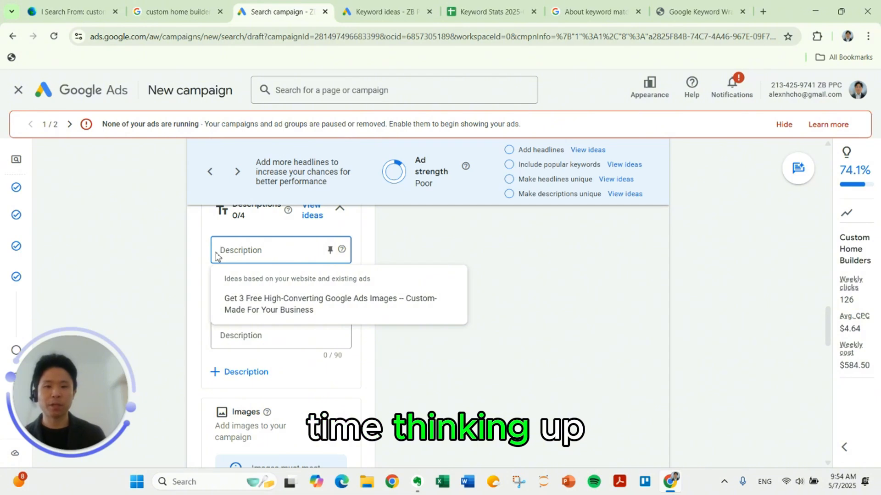
click(201, 252)
click(234, 249)
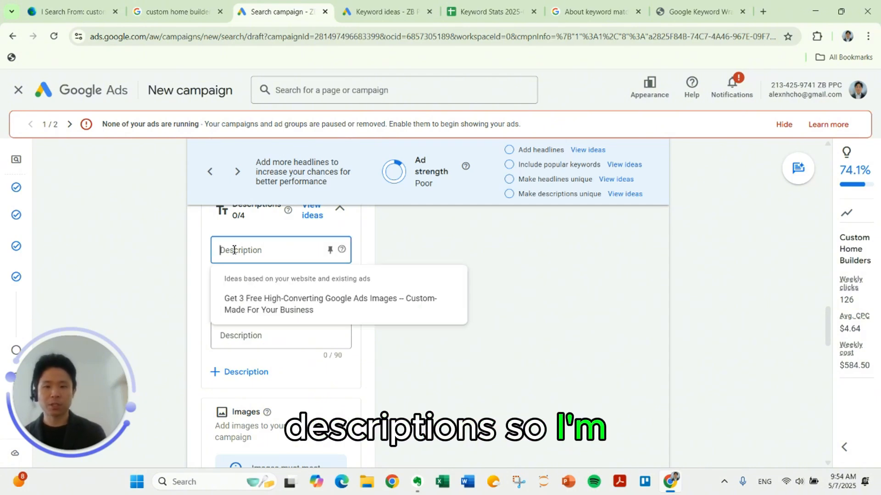
text(Build your one)
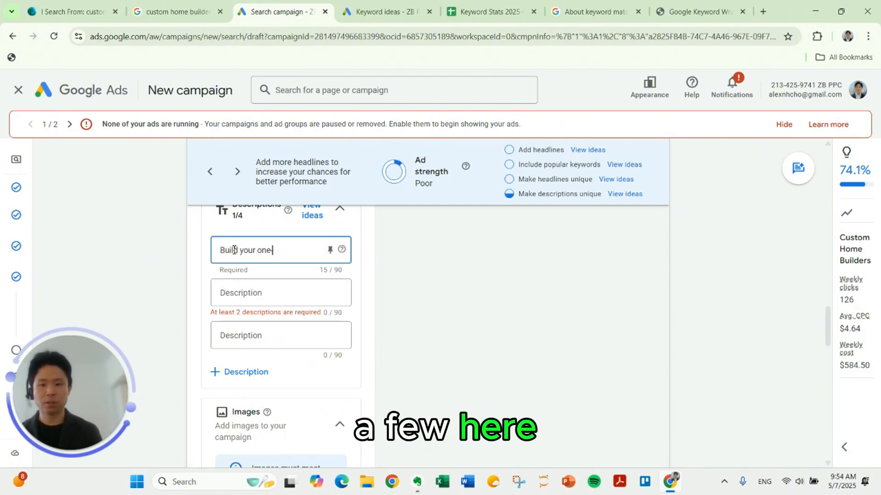
text(-of-a-kind Austin)
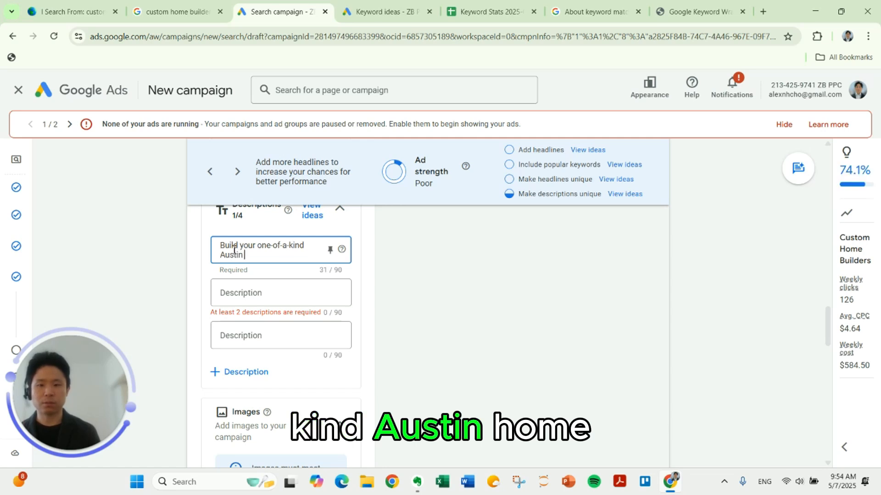
text( home with y)
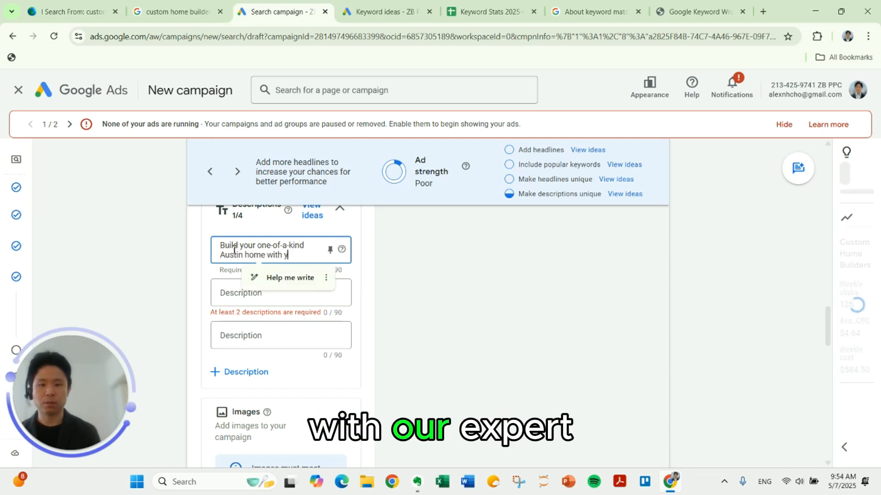
key(BackSpace)
text(our expert team. Get sta)
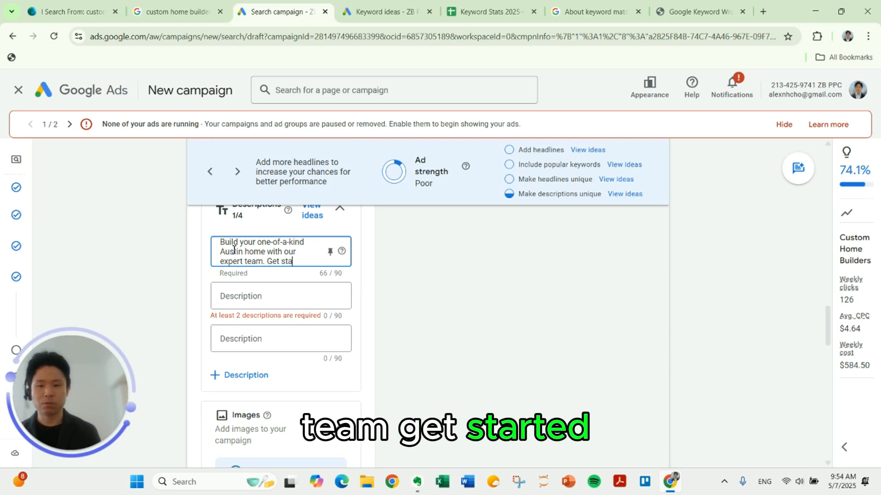
text(rted today!)
Enter the second description: "Award-winning custom home builders creating exception residences in Austin."
key(Tab)
text(Awar)
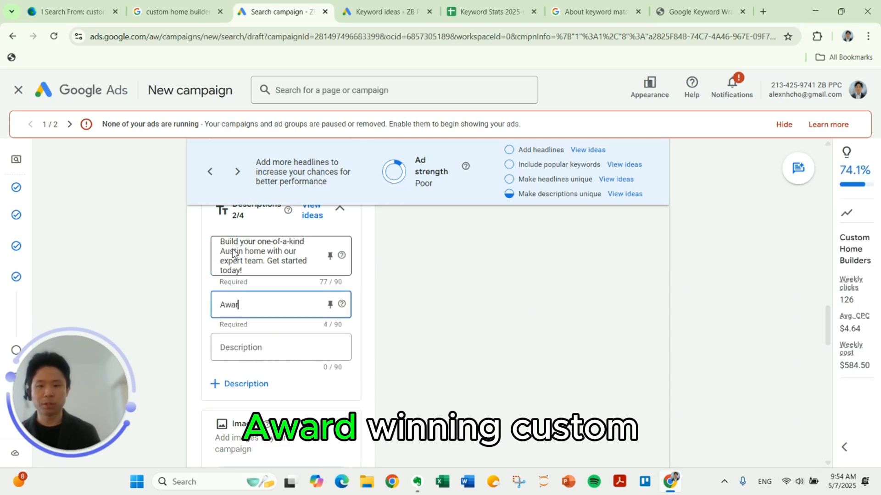
text(d-winning custom home builders creationg)
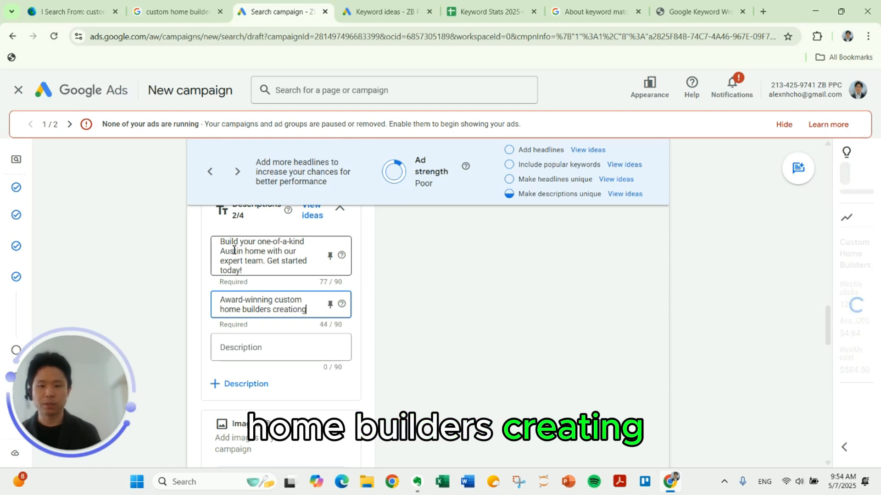
key(BackSpace)
key(BackSpace)
key(BackSpace)
text(ng exception residenc)
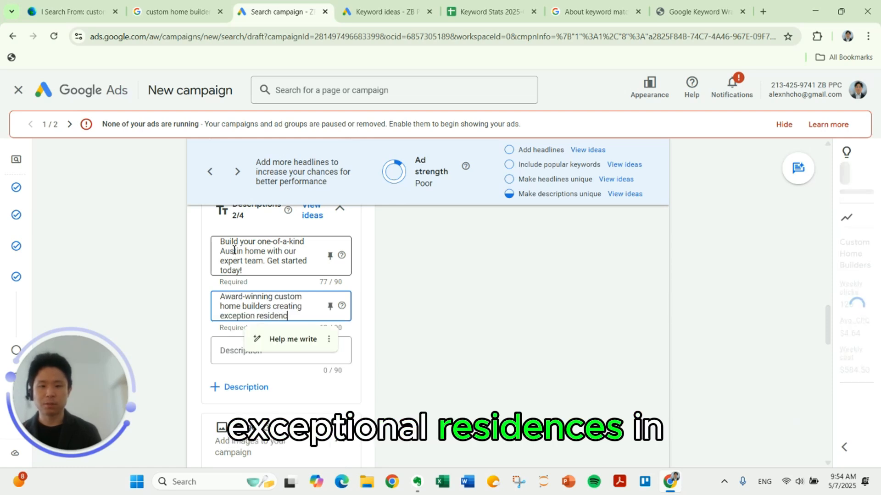
text(es in Austin.)
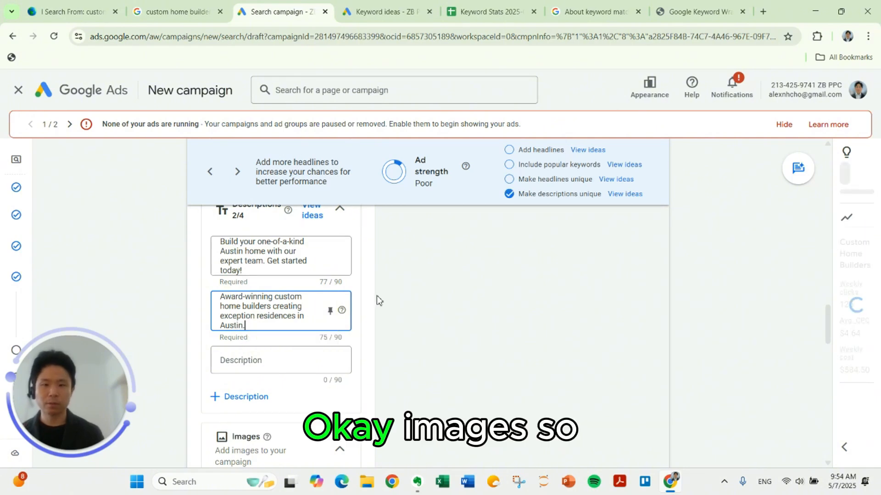
Examine the ad's images, business name and business logo sections, down to the sitelinks
scroll(385, 312, down, 2)
scroll(367, 317, down, 1)
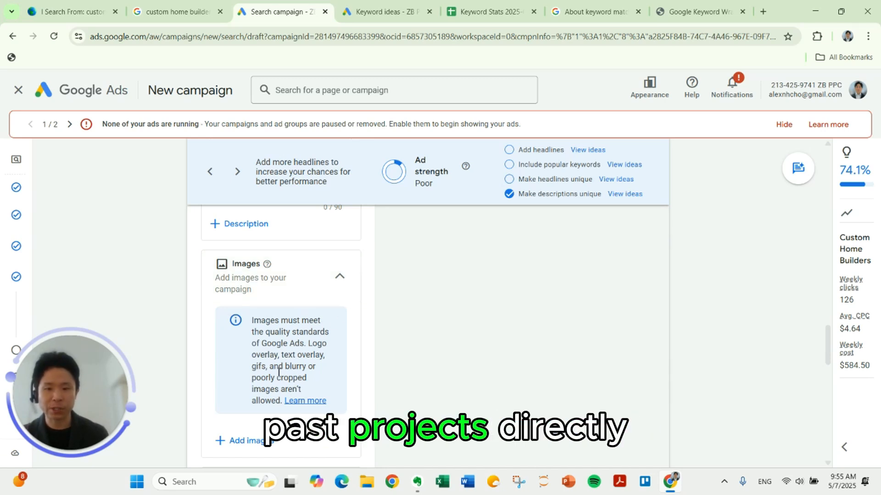
scroll(318, 336, down, 2)
scroll(369, 328, up, 1)
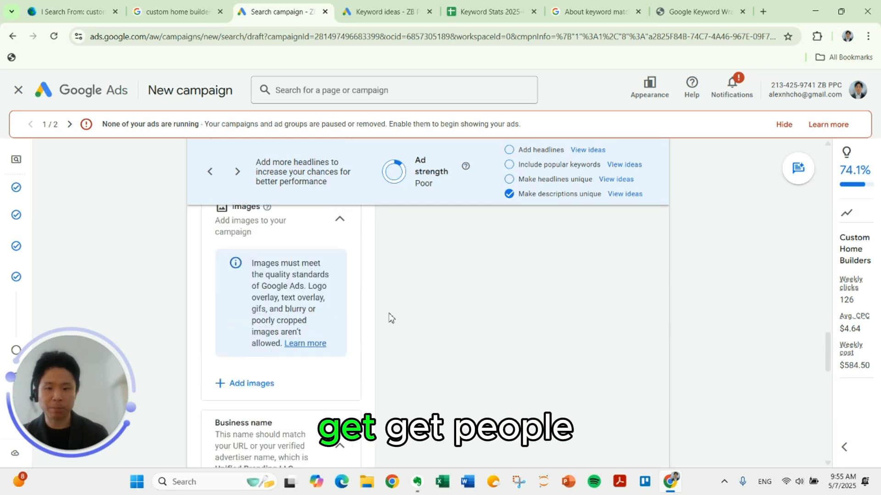
scroll(370, 314, down, 3)
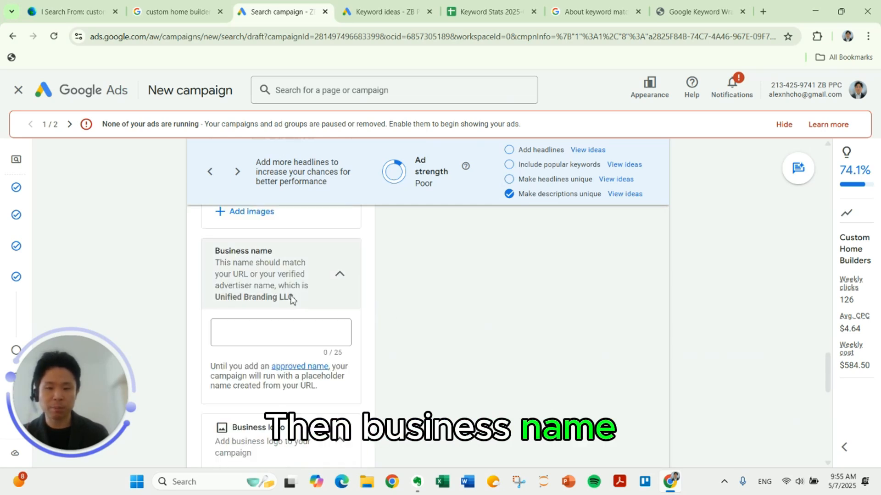
scroll(291, 303, down, 1)
scroll(340, 353, up, 1)
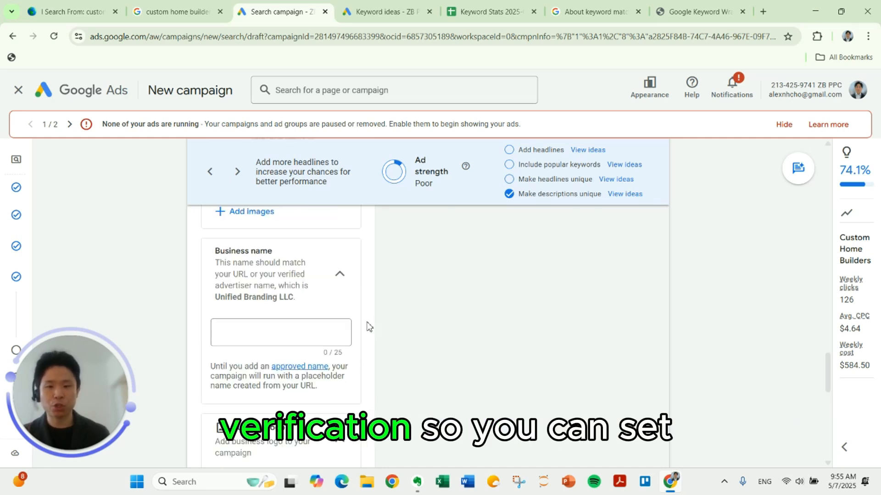
scroll(321, 314, down, 3)
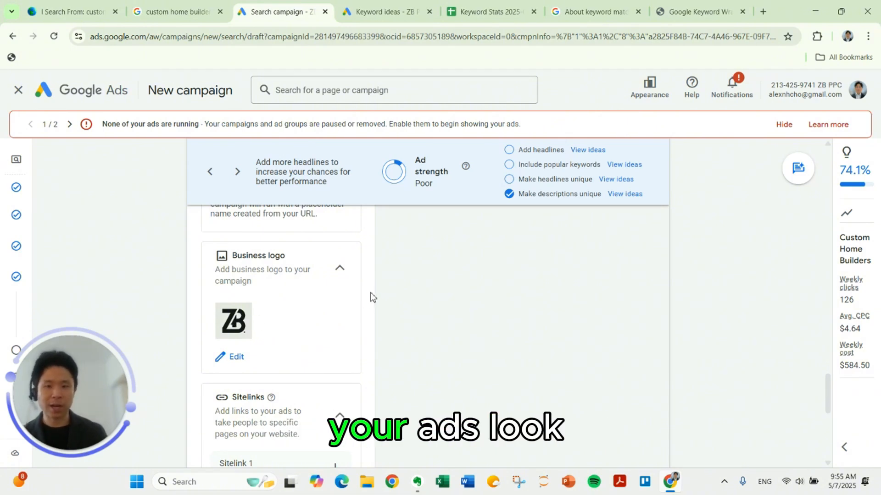
scroll(373, 298, down, 3)
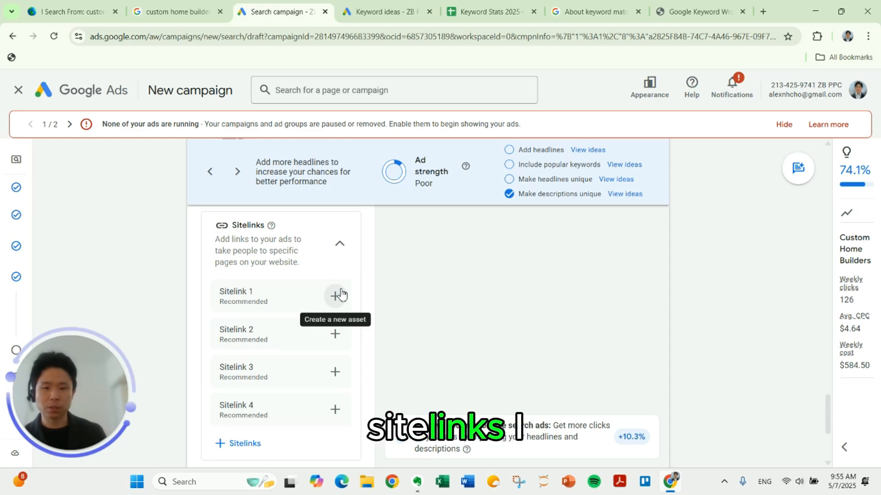
Draft two sitelinks for the ad with the texts "Portfolio" and "About Us"
click(335, 295)
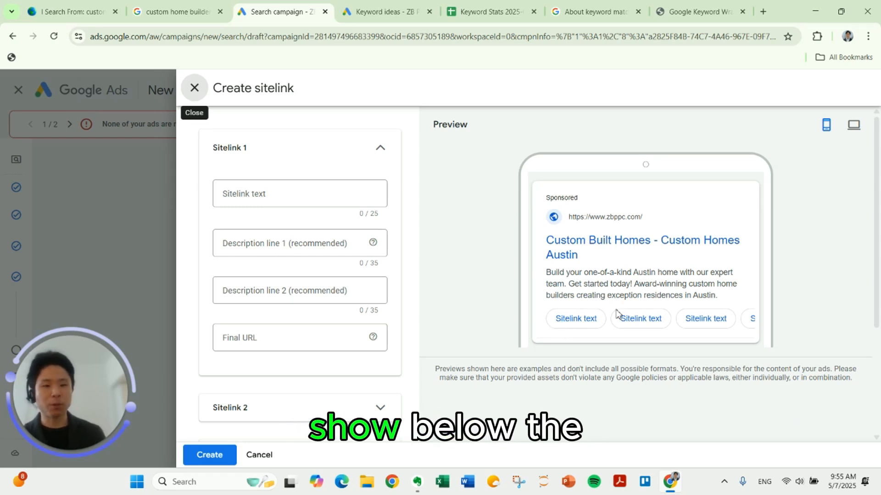
click(315, 191)
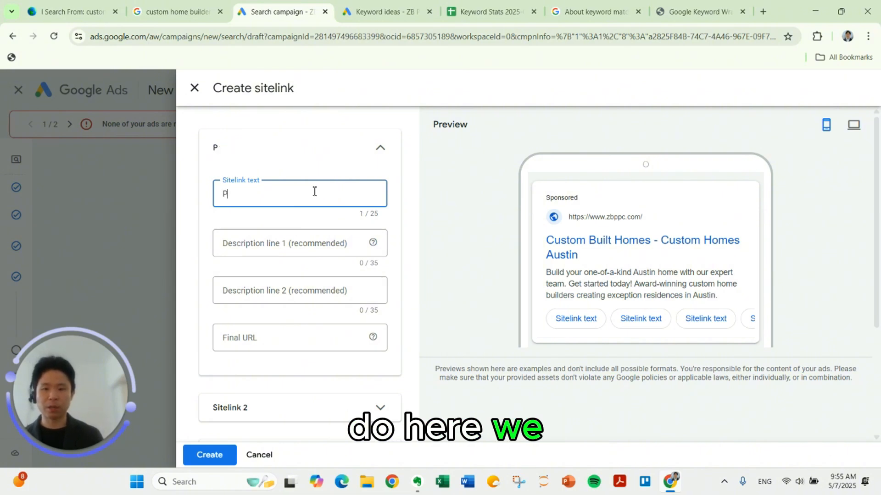
text(Portfolio)
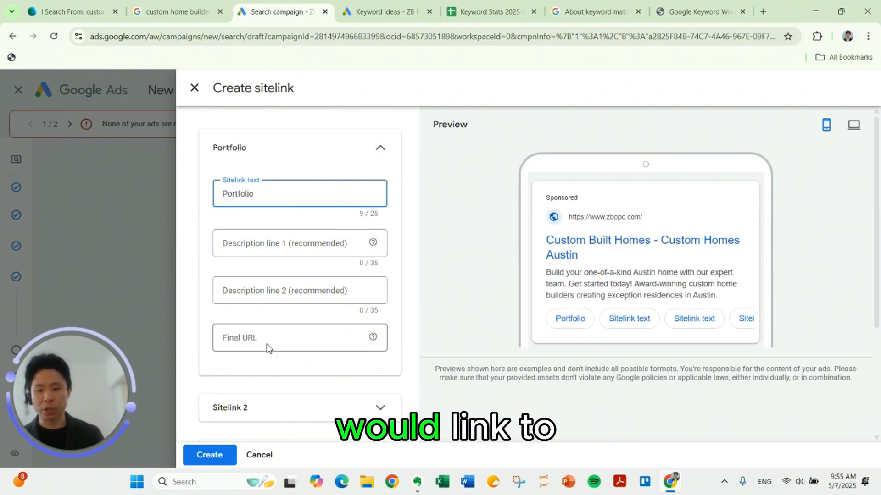
click(257, 409)
scroll(277, 341, down, 4)
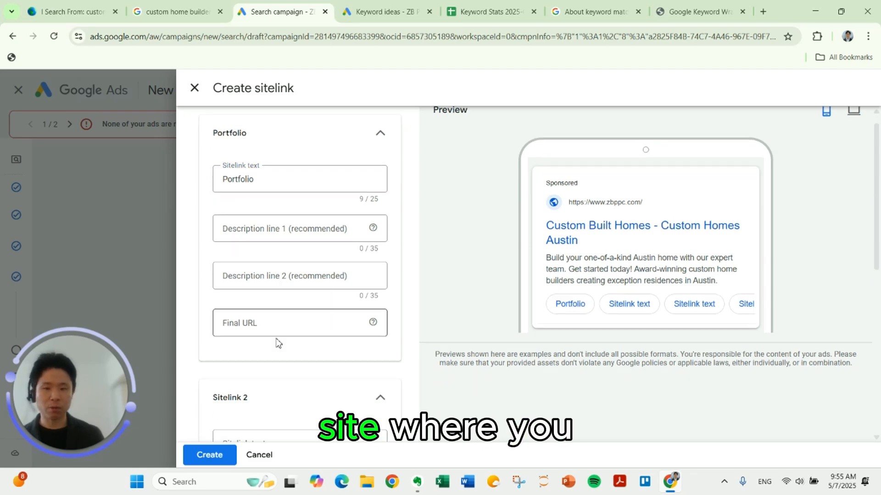
click(252, 282)
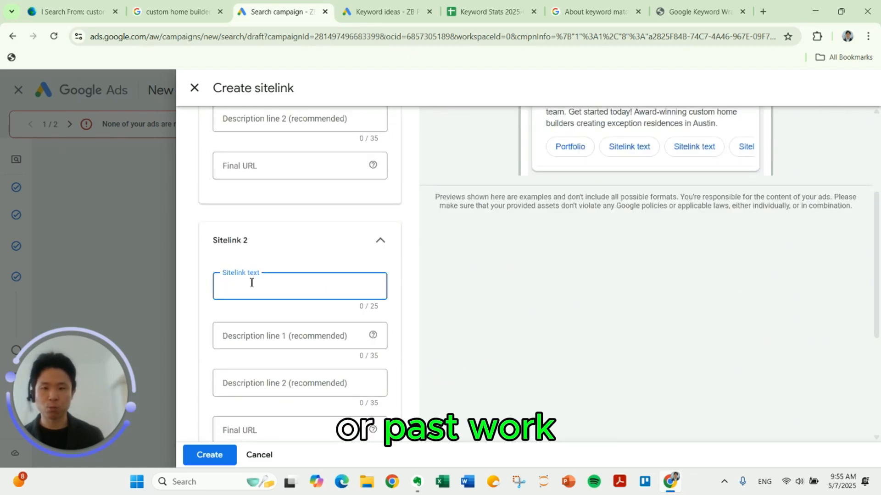
text(About)
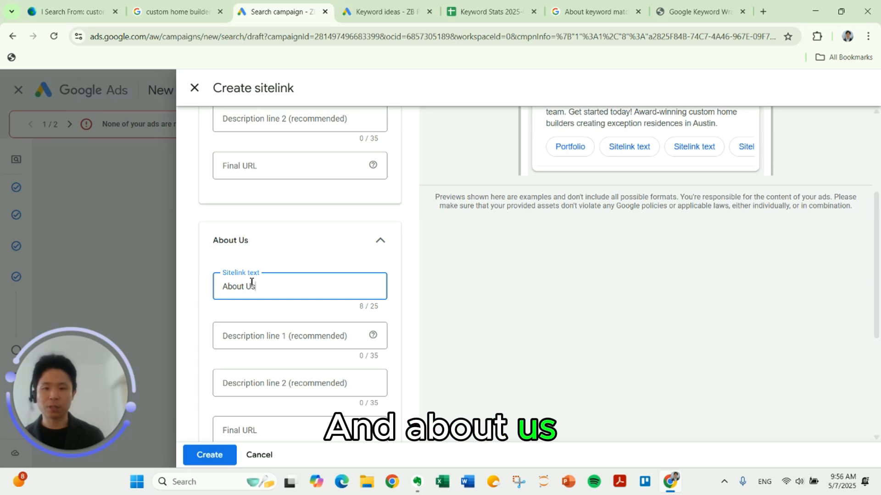
text( Us)
scroll(257, 289, down, 3)
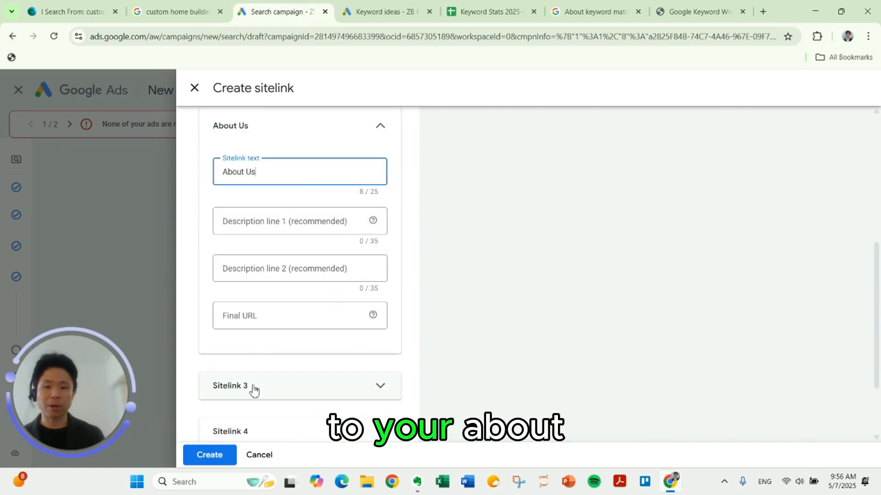
Expand the third and fourth sitelink forms to view their fields, and discard the sitelink draft
click(257, 385)
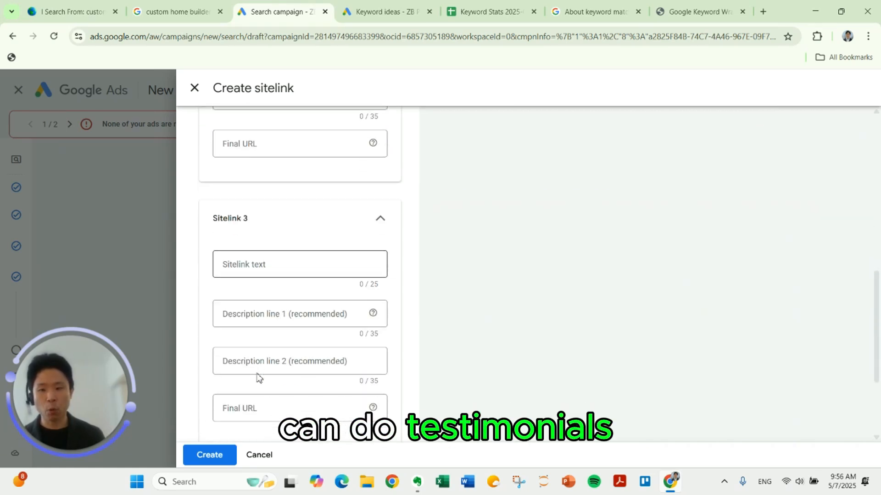
scroll(257, 377, down, 3)
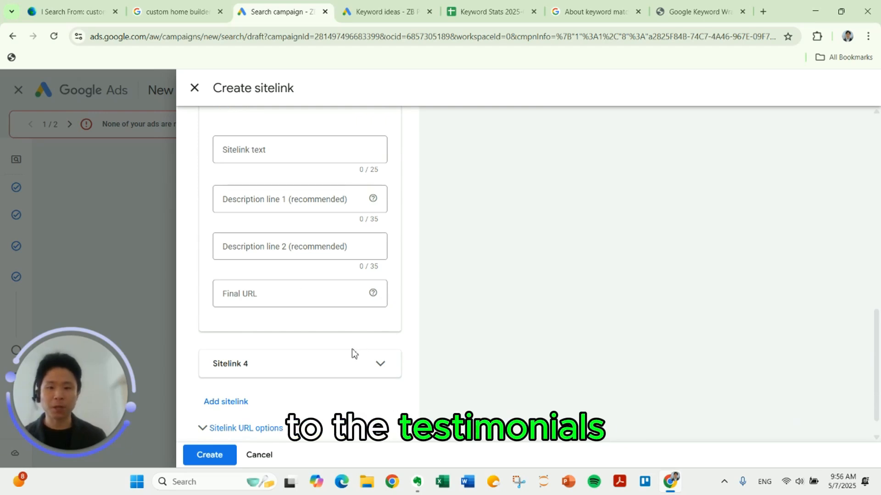
click(339, 360)
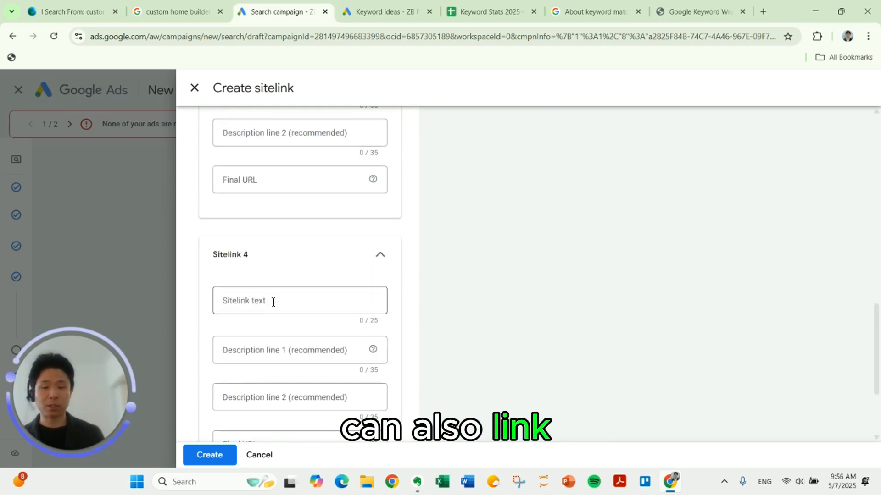
scroll(275, 308, down, 2)
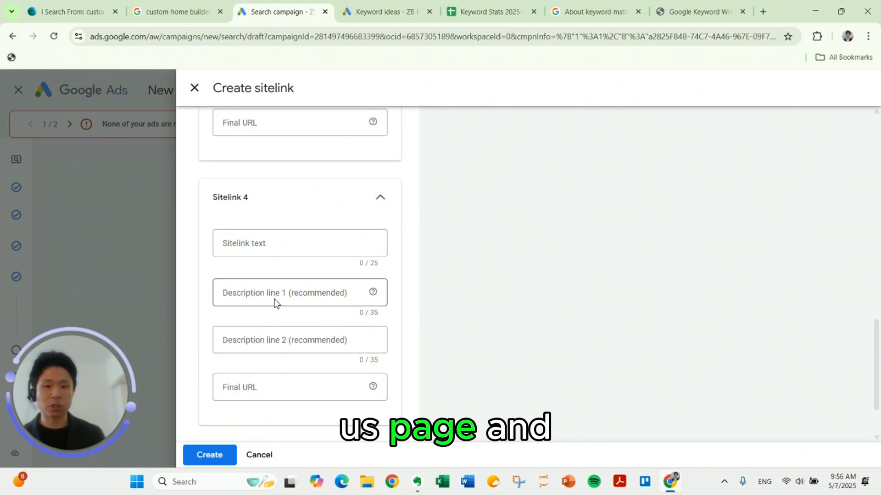
click(250, 387)
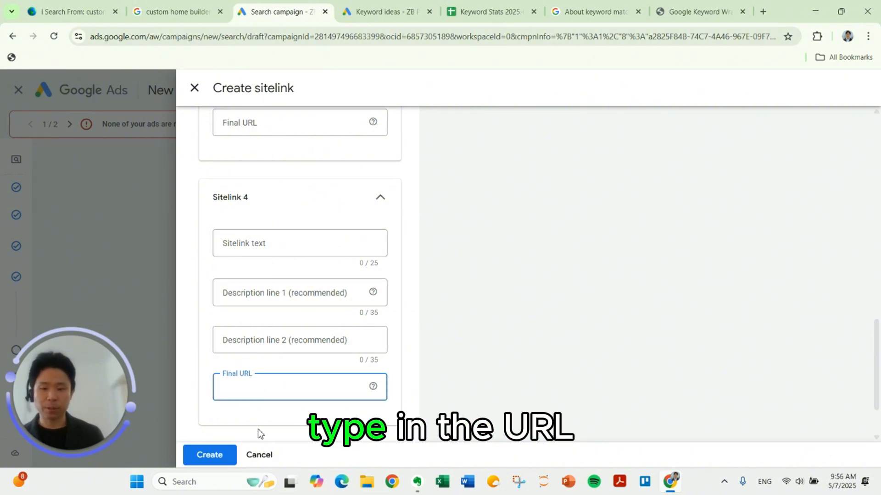
click(264, 455)
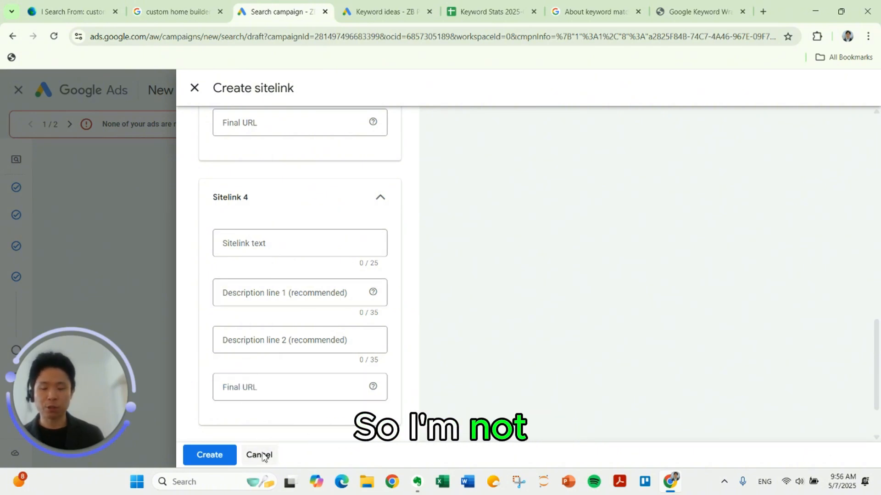
click(262, 455)
Expand the additional asset types and look through the calls, callouts and other available assets
scroll(280, 412, down, 3)
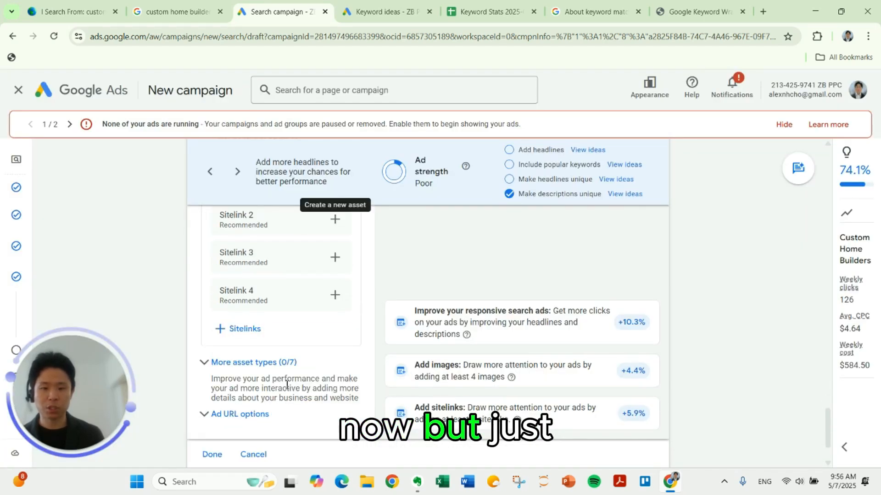
click(278, 364)
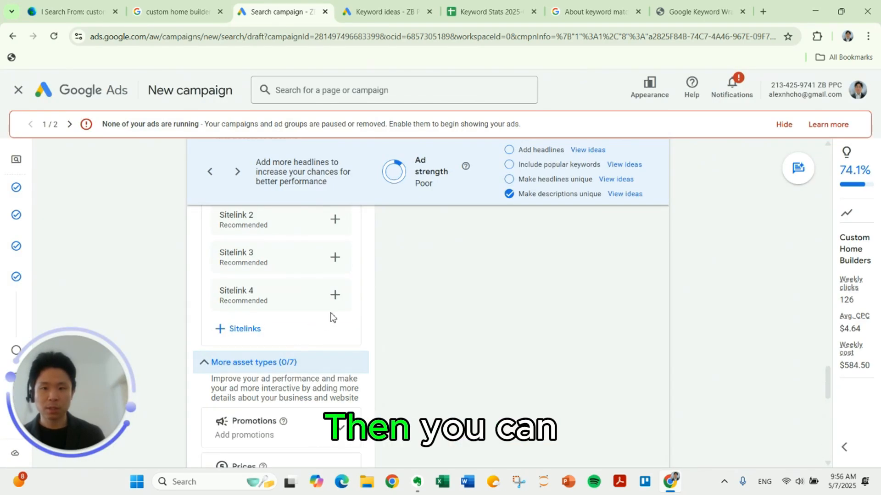
scroll(338, 315, down, 3)
scroll(321, 312, down, 1)
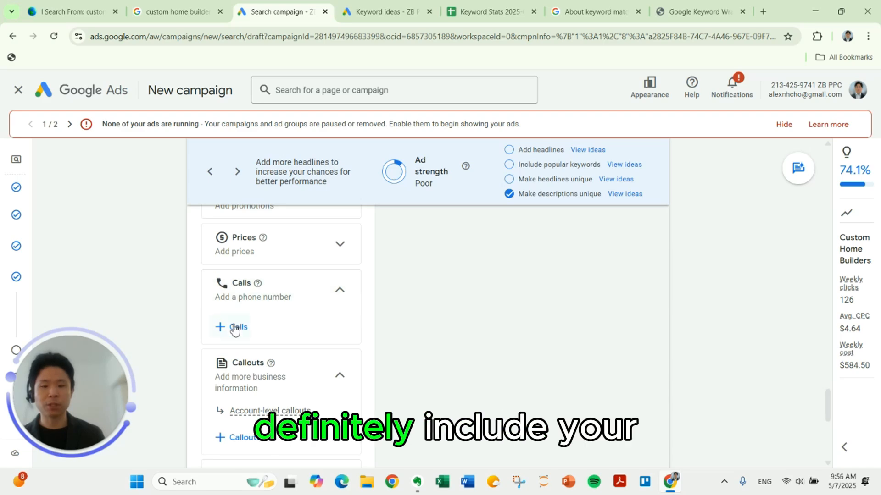
scroll(344, 326, down, 3)
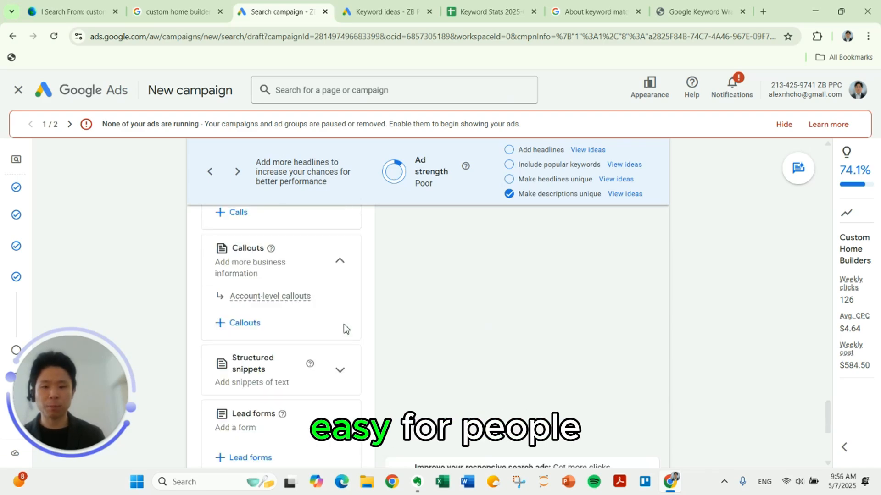
scroll(338, 301, up, 2)
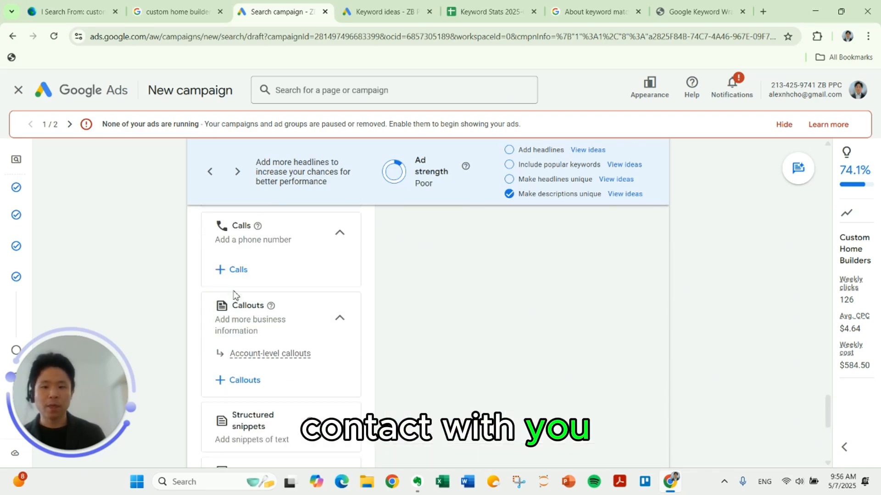
Select the existing "Free quote" callout for the campaign and check the ad preview
click(236, 382)
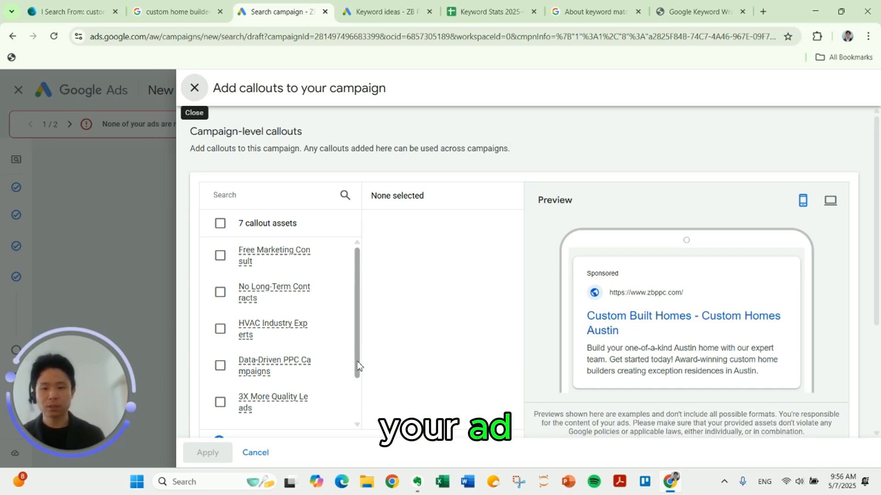
scroll(342, 357, down, 2)
click(220, 376)
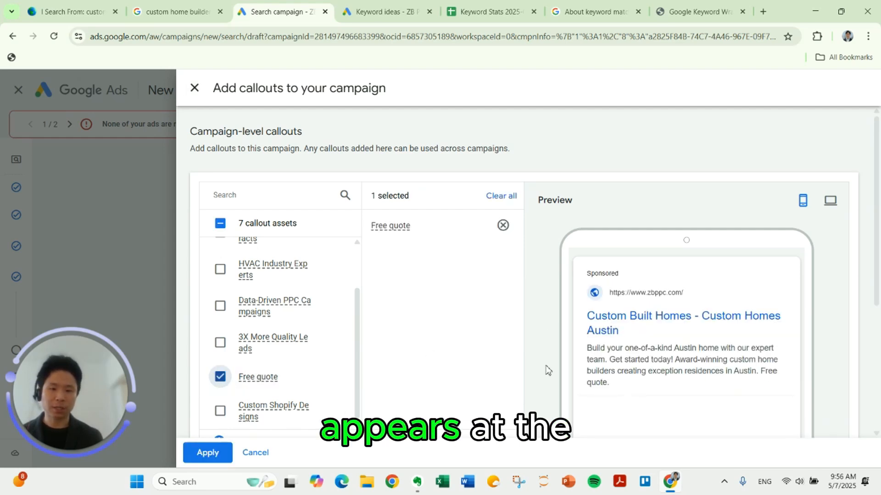
scroll(402, 373, down, 4)
scroll(393, 338, up, 4)
scroll(291, 326, down, 4)
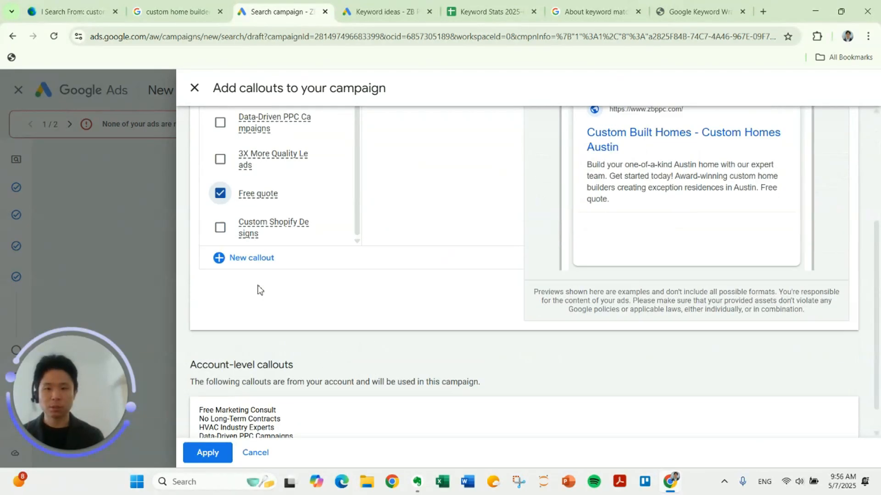
Start a set of new campaign callouts with the texts "Free consultation" and "Custom design experts"
scroll(258, 289, up, 1)
click(257, 287)
scroll(341, 293, up, 3)
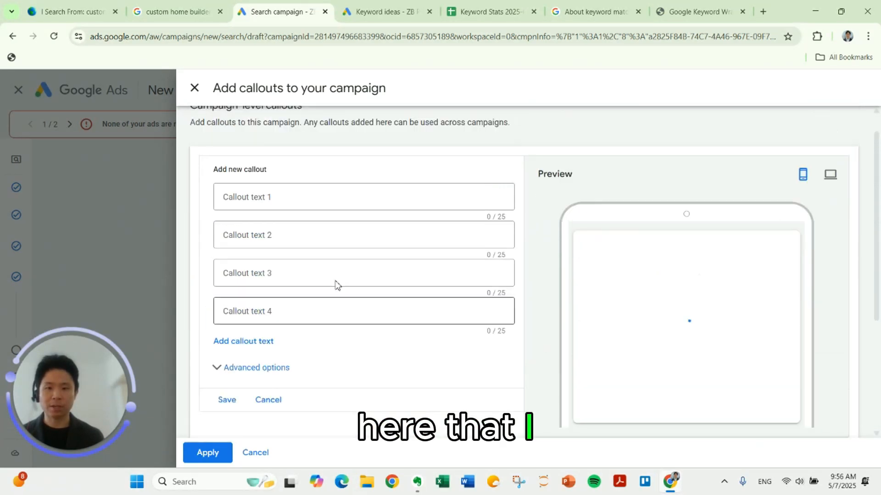
click(306, 197)
text(Free consultation)
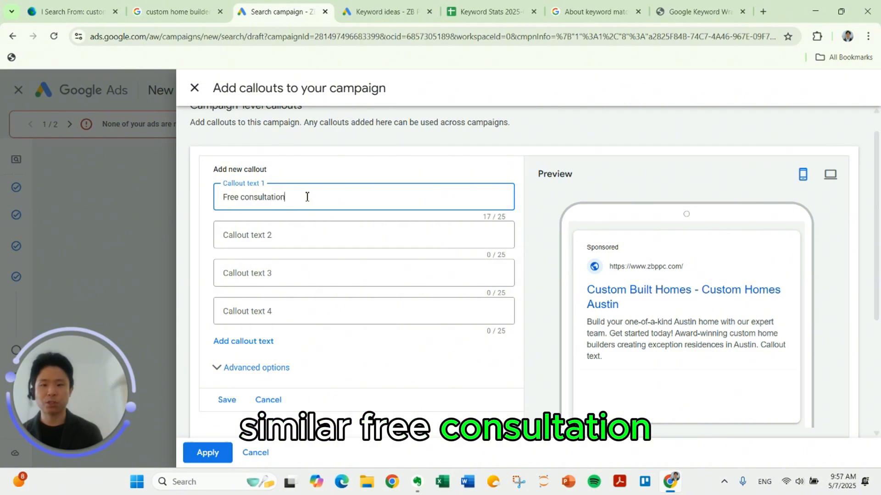
key(Tab)
text(Custom design expe)
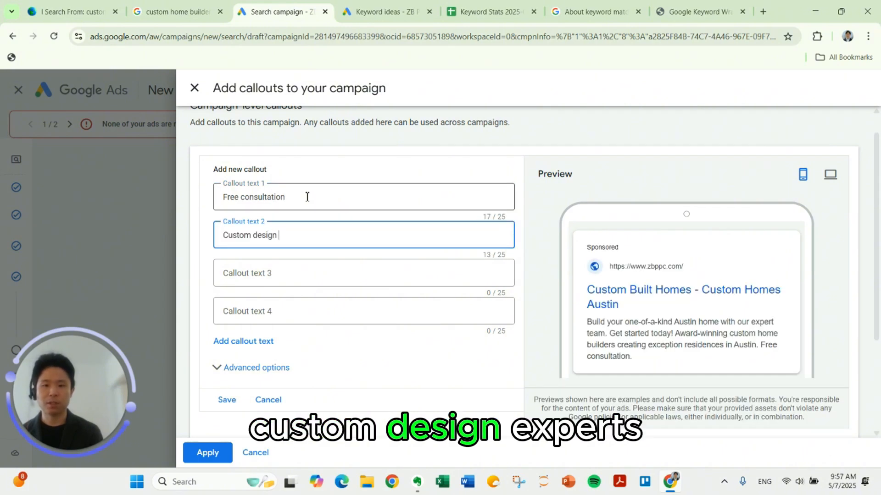
Enter "Local Austin builder" and "Quality craftsmanship" as the third and fourth callout texts, and discard the callout changes
key(Tab)
text(Loal)
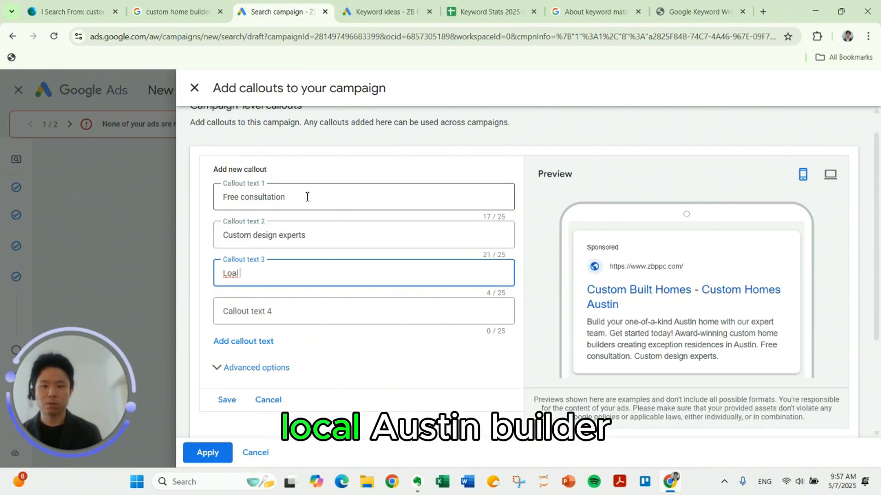
key(BackSpace)
key(BackSpace)
text(cal Austin builder)
key(Tab)
text(Quality)
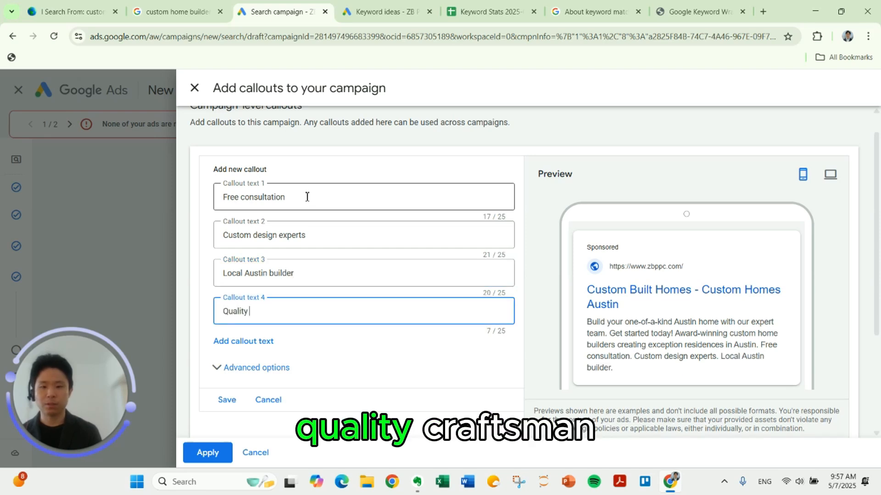
text( craftsmanship)
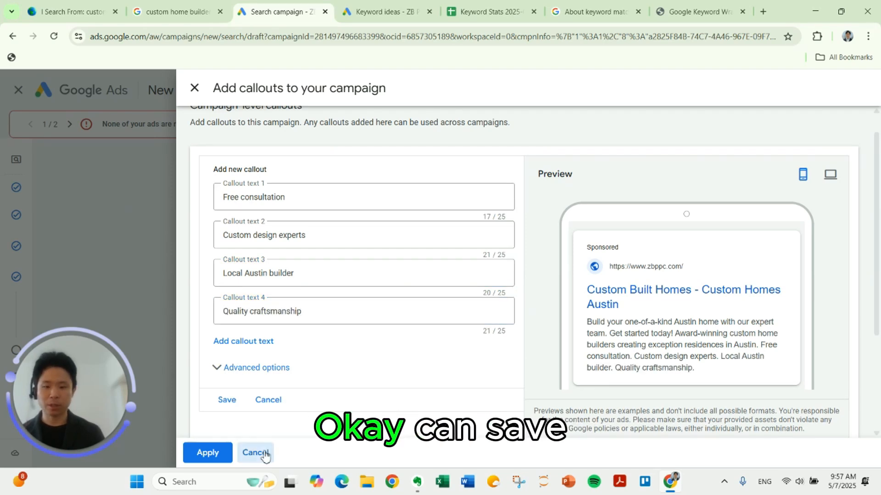
click(256, 452)
click(551, 283)
Finish the keywords and ads section and proceed to the campaign's budget
scroll(452, 323, down, 2)
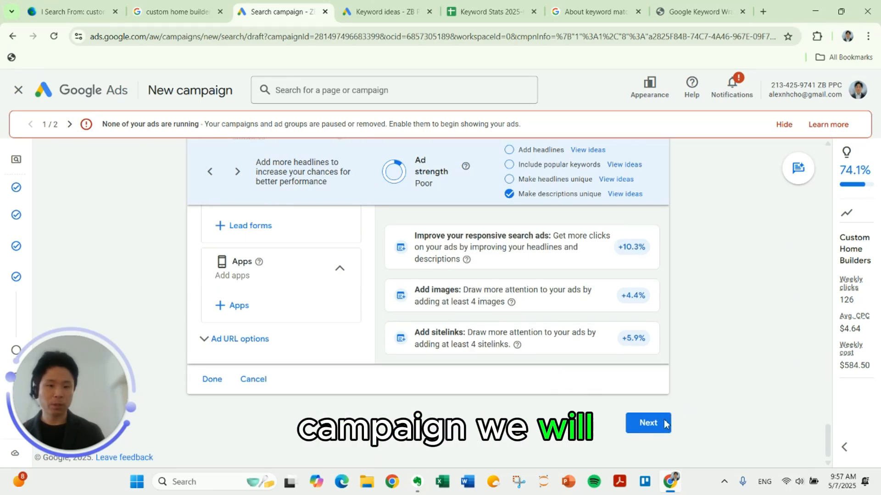
click(648, 423)
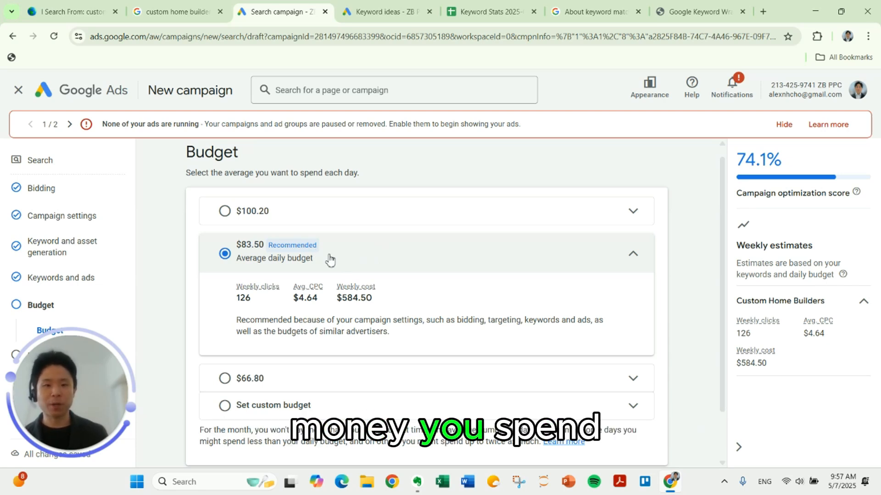
Set a custom average daily budget of $75 for the campaign and proceed to the review
scroll(319, 254, down, 2)
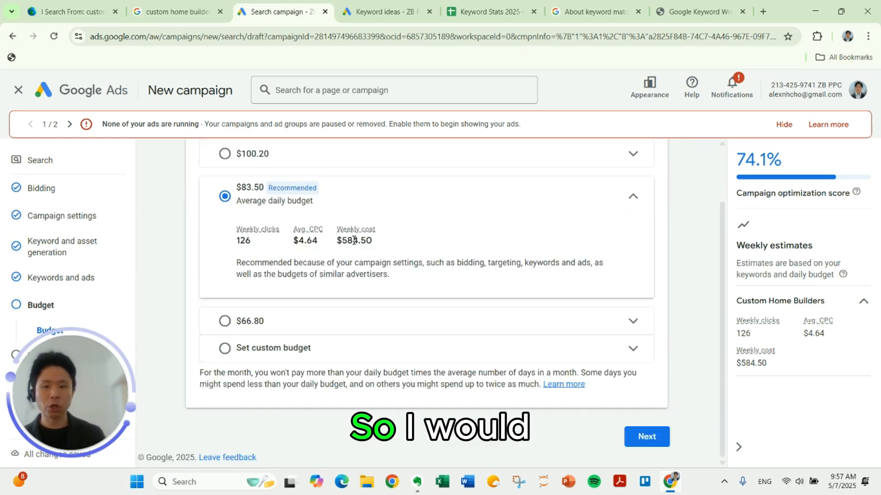
click(302, 351)
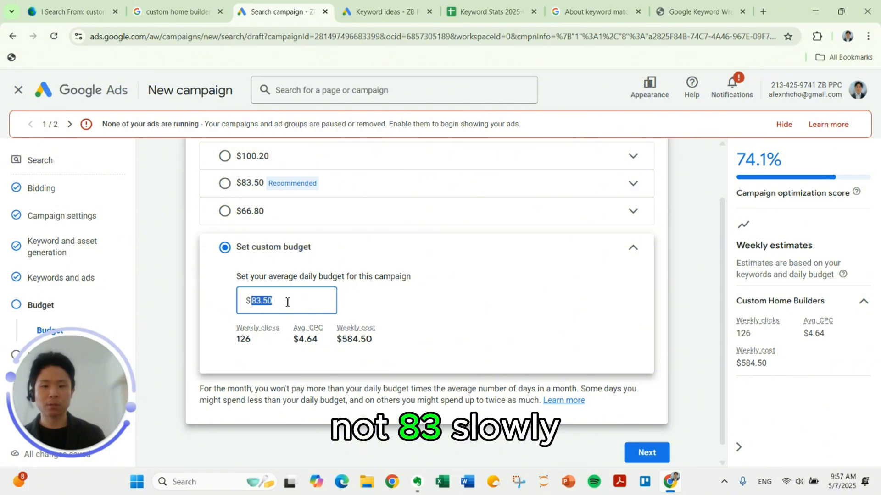
text(75)
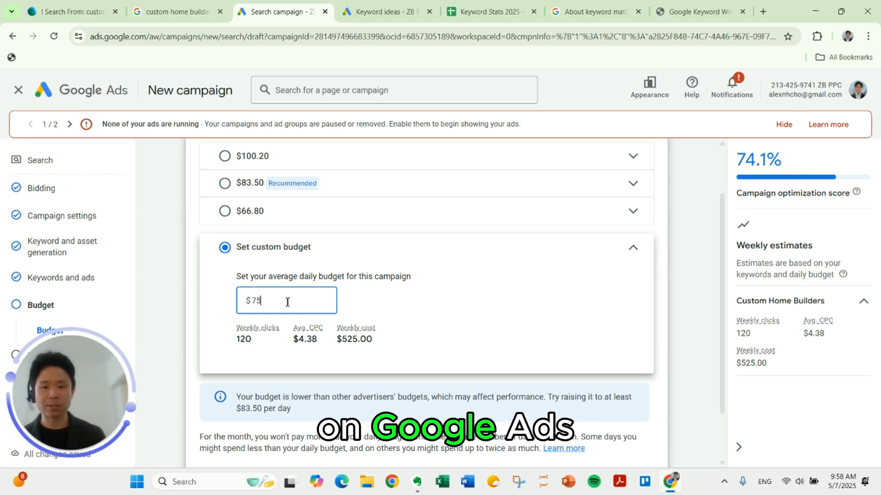
click(439, 298)
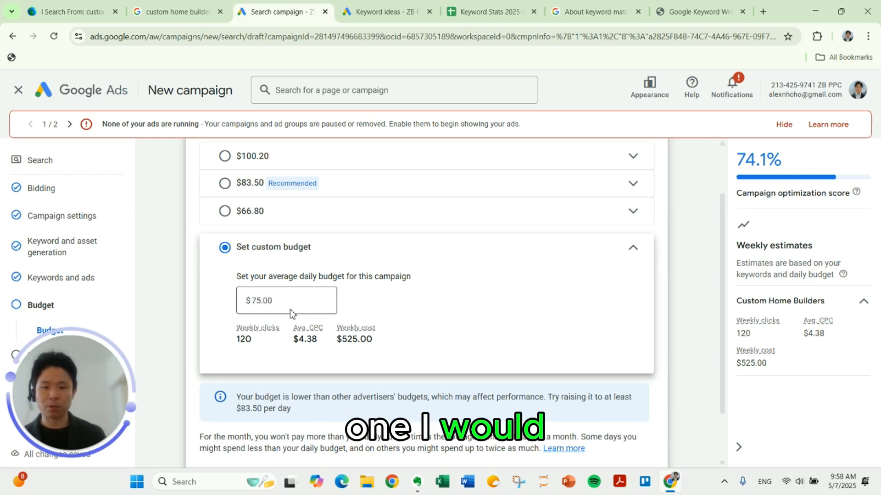
scroll(479, 300, down, 1)
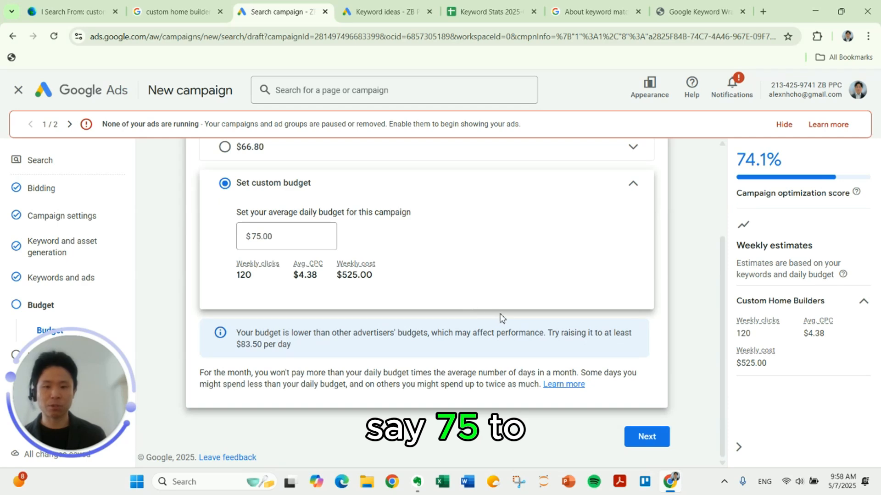
click(634, 436)
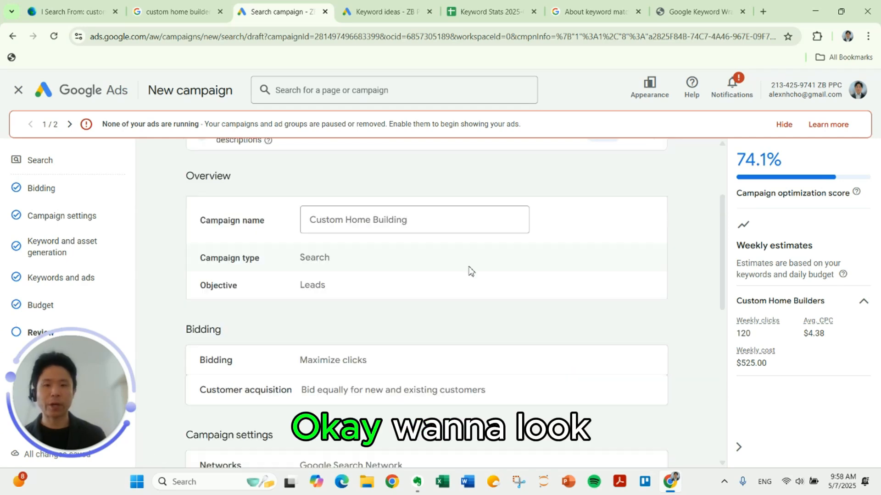
Review the campaign's settings, keywords, ads and budget summary, and publish the campaign
scroll(464, 275, down, 8)
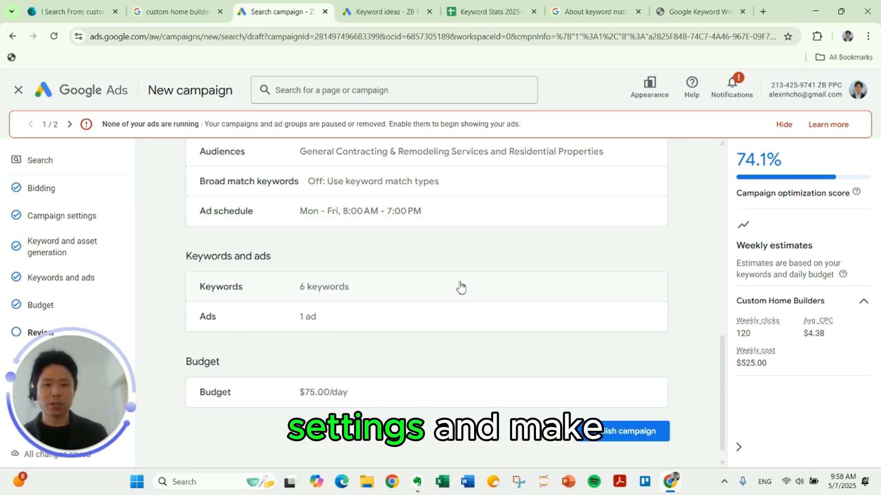
scroll(499, 281, up, 2)
scroll(500, 281, down, 2)
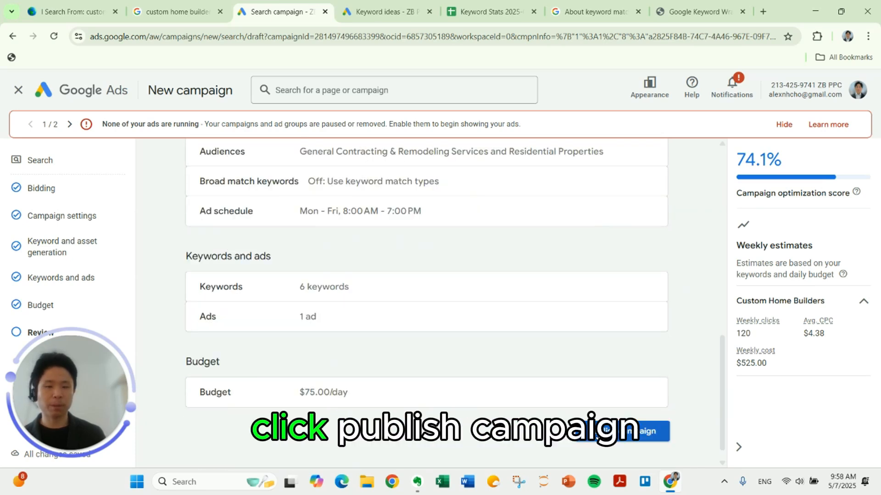
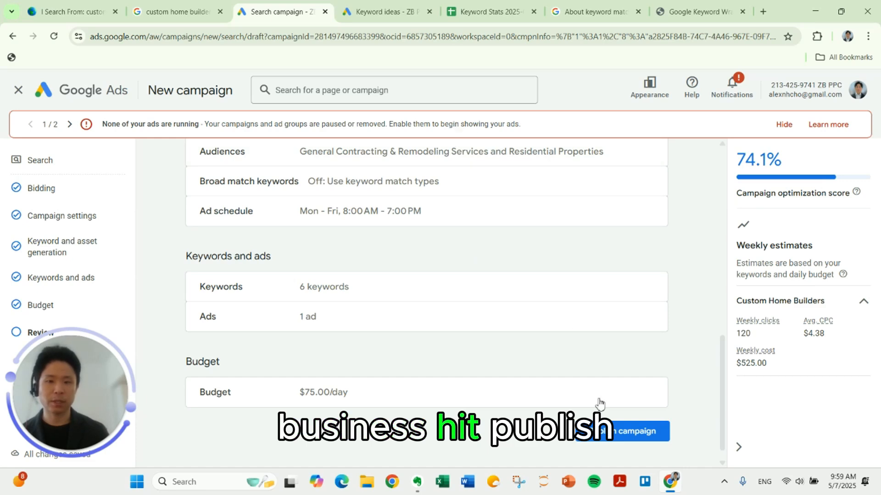
click(609, 431)
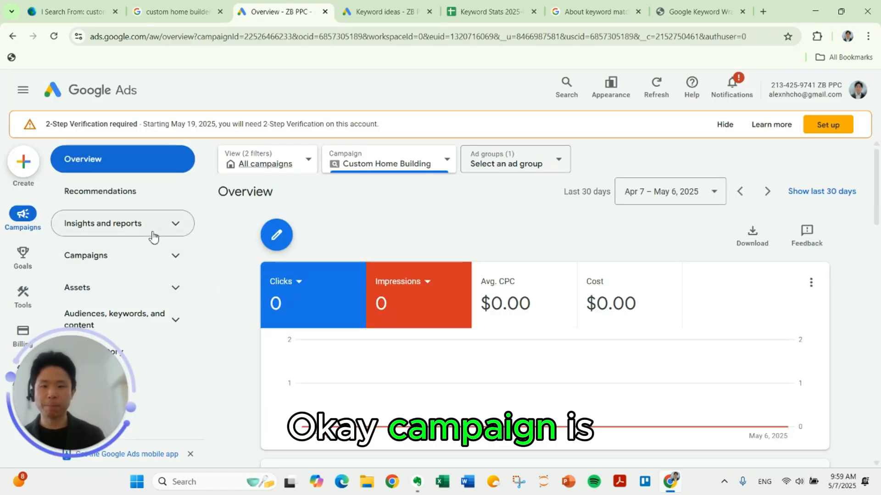
Go to the campaigns list and pause the Custom Home Building campaign
click(161, 255)
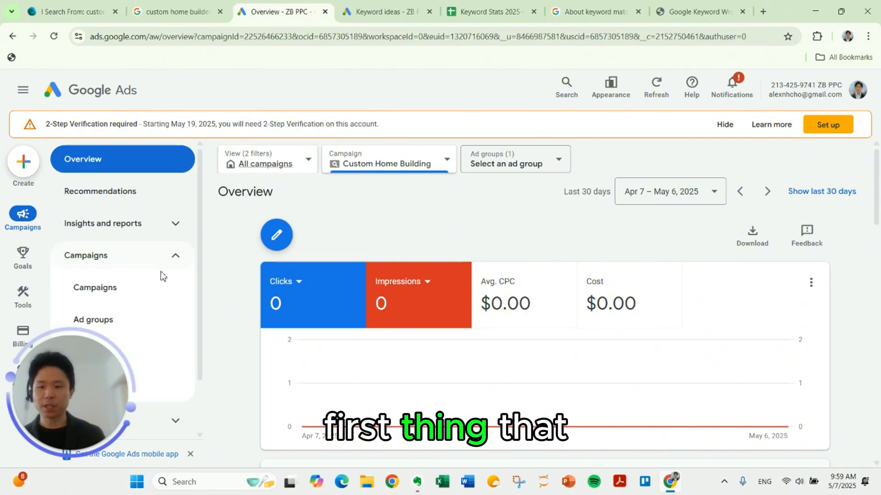
click(163, 287)
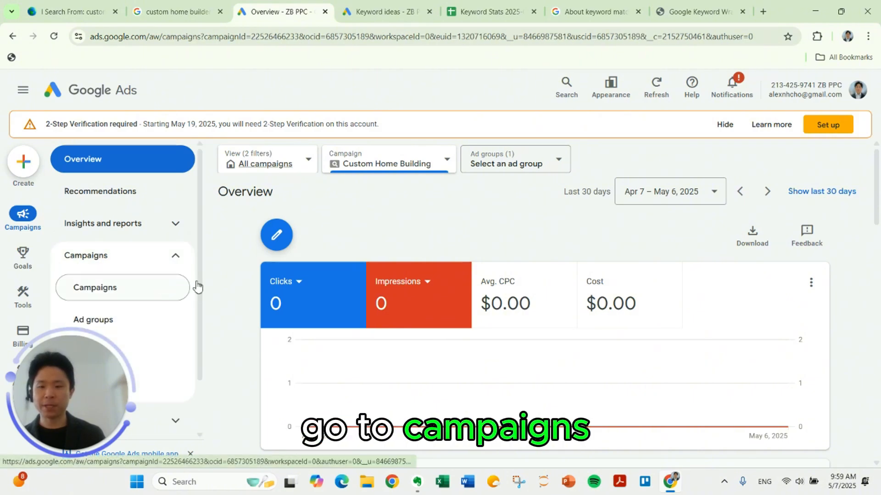
click(263, 340)
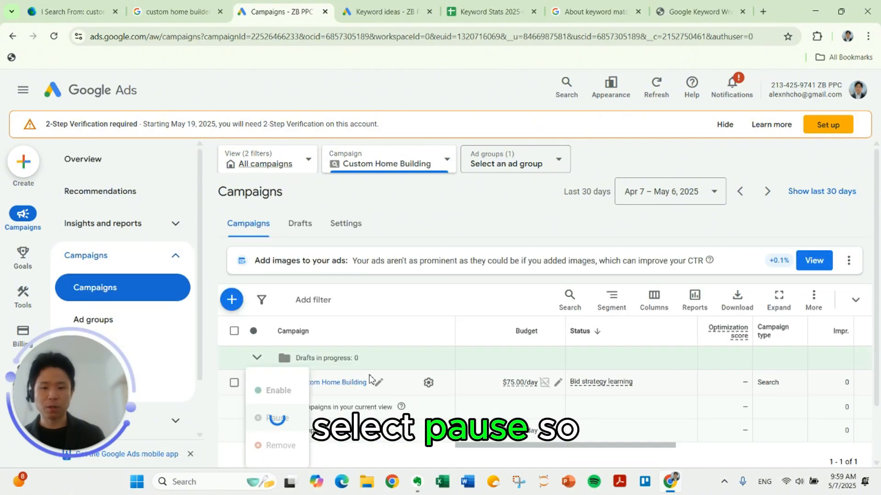
click(275, 417)
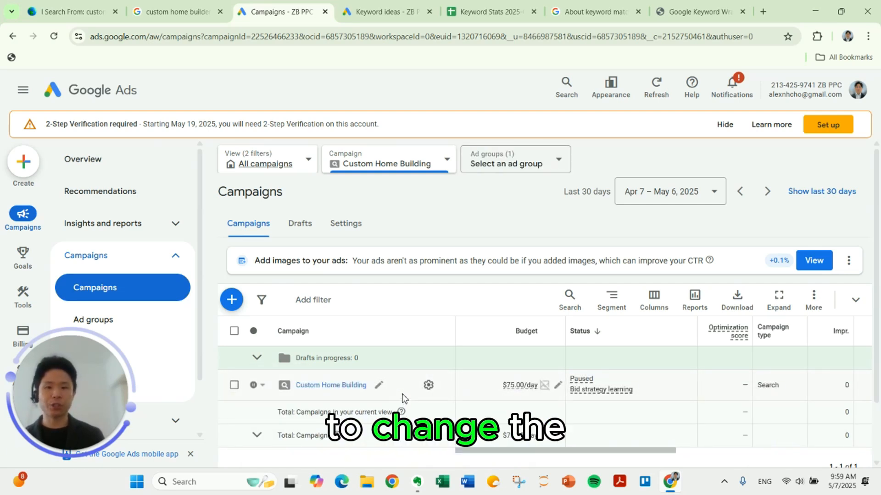
Change the Custom Home Building campaign's bid strategy to Manual CPC in its settings, selecting the strategy directly
click(428, 388)
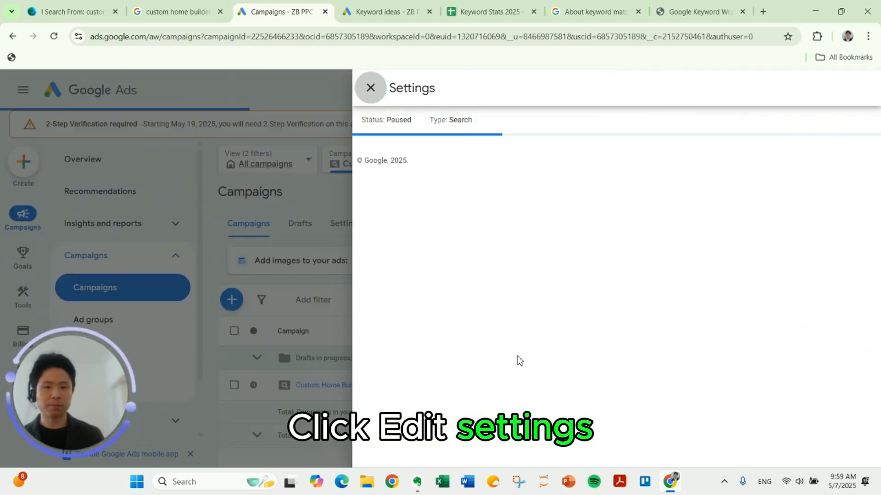
scroll(516, 360, down, 5)
scroll(561, 333, down, 2)
click(558, 341)
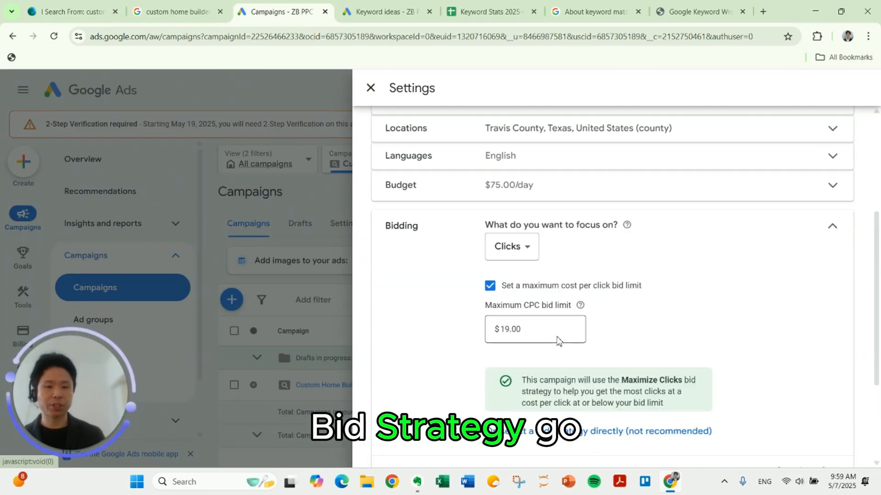
scroll(555, 330, down, 3)
click(549, 320)
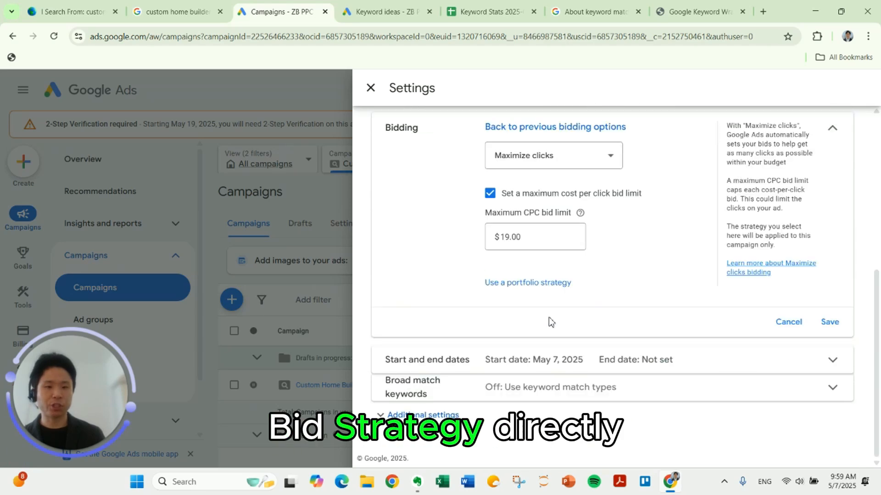
scroll(550, 275, up, 2)
click(552, 265)
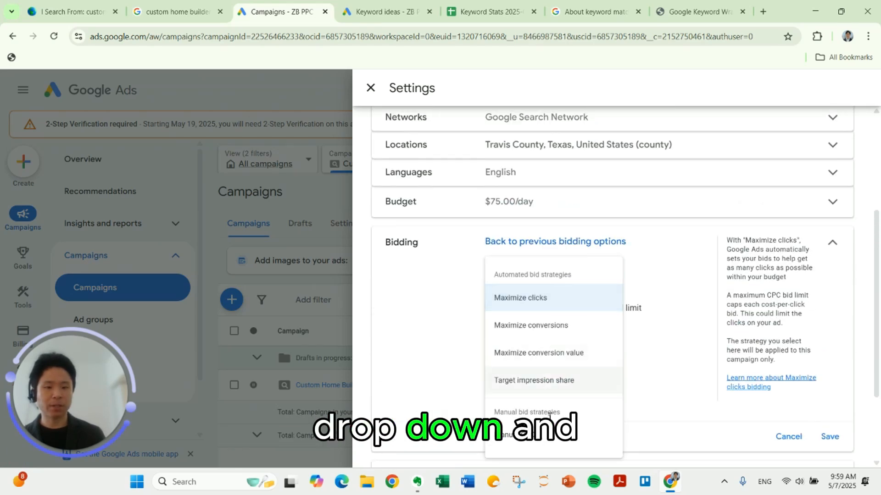
click(546, 440)
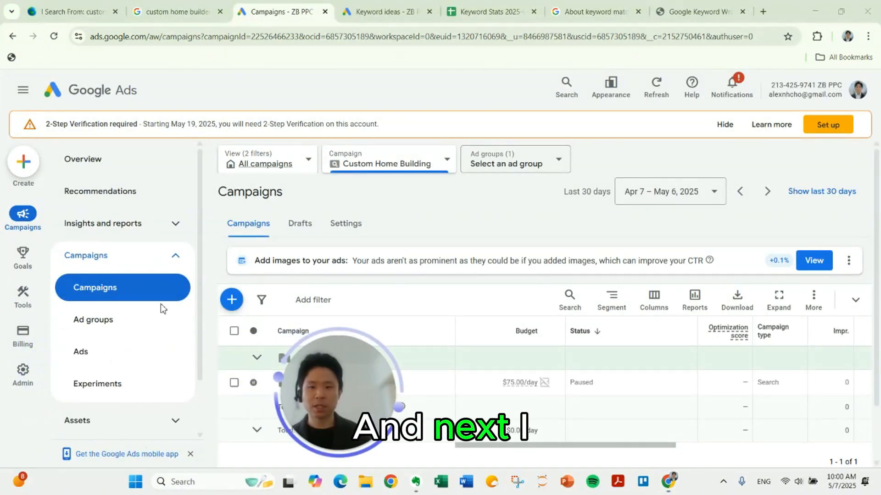
View the campaign's ad groups, reloading the page, and check the default maximum CPC of the Custom Home Builders ad group
scroll(161, 308, down, 2)
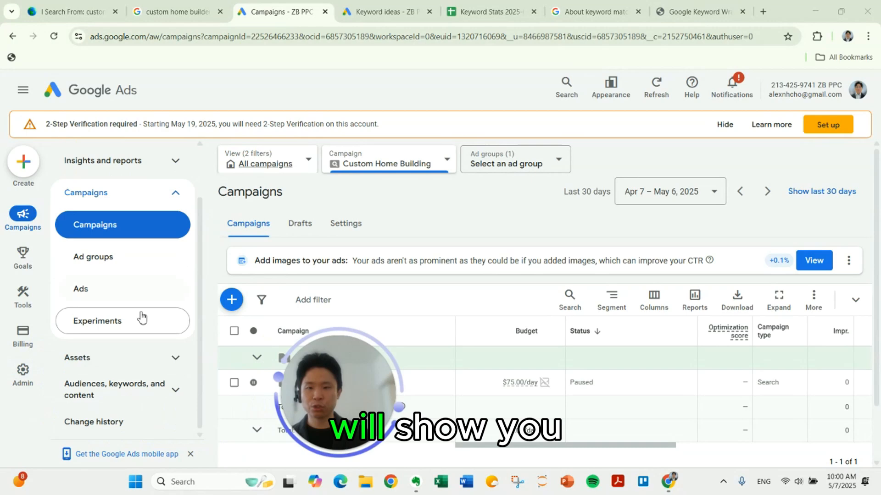
click(139, 387)
scroll(131, 369, down, 2)
scroll(124, 275, up, 2)
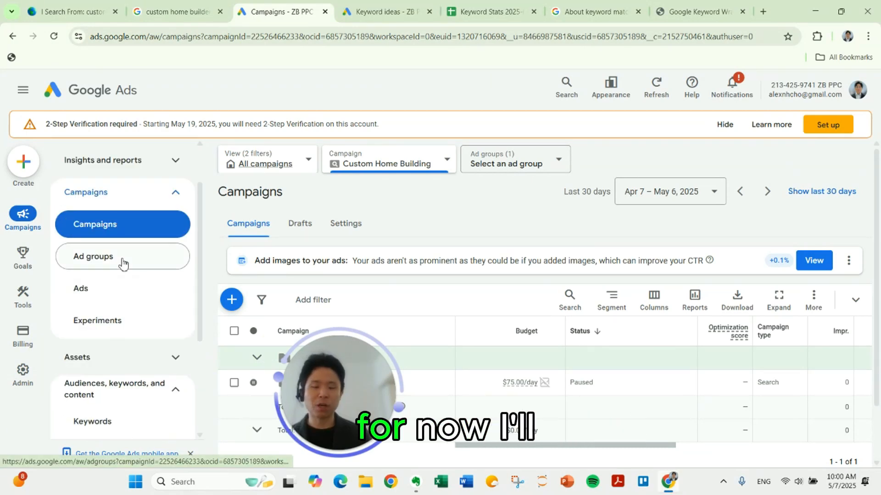
click(123, 263)
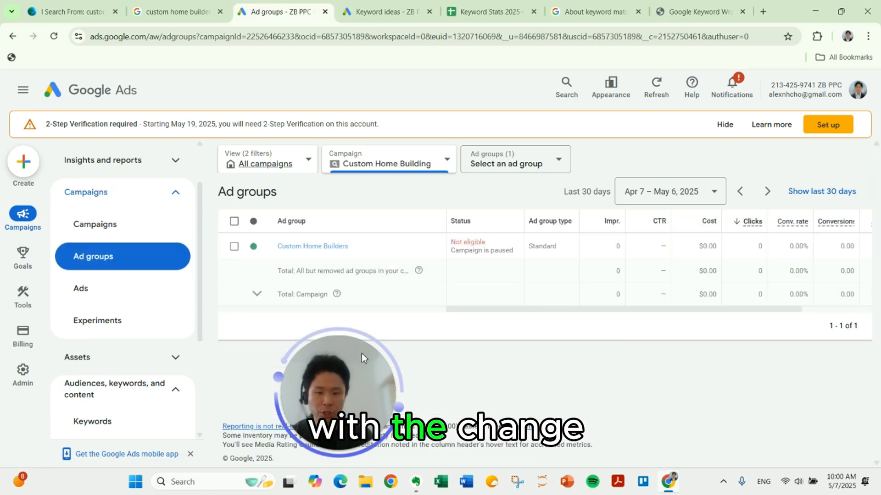
key(F5)
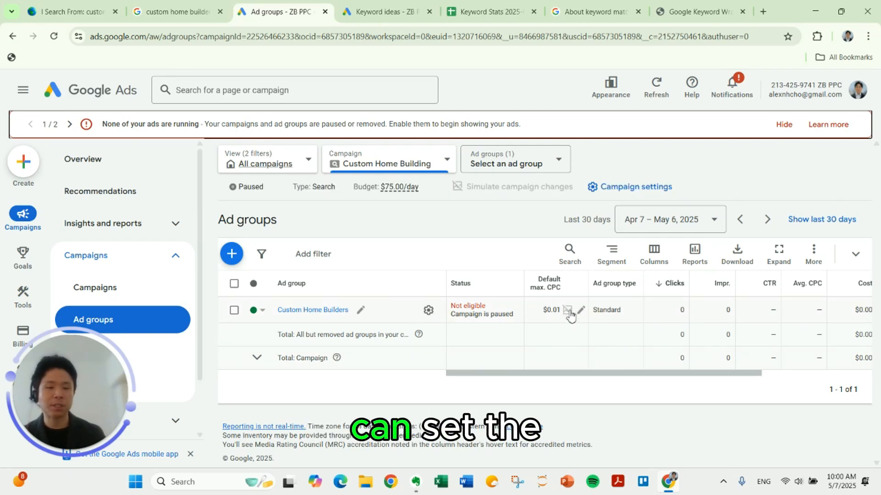
mouse_move(568, 315)
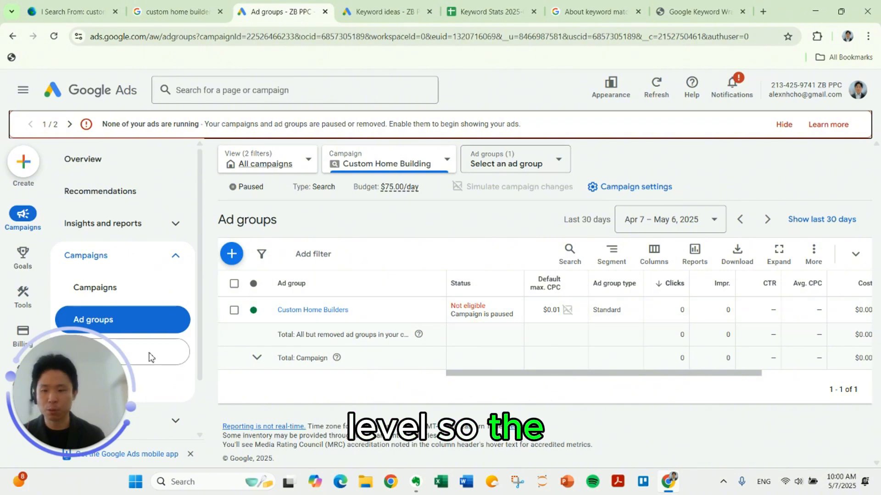
Examine the maximum CPC bids in the campaign's keyword list, viewing the first keyword's bid editor without changing it
scroll(161, 366, down, 2)
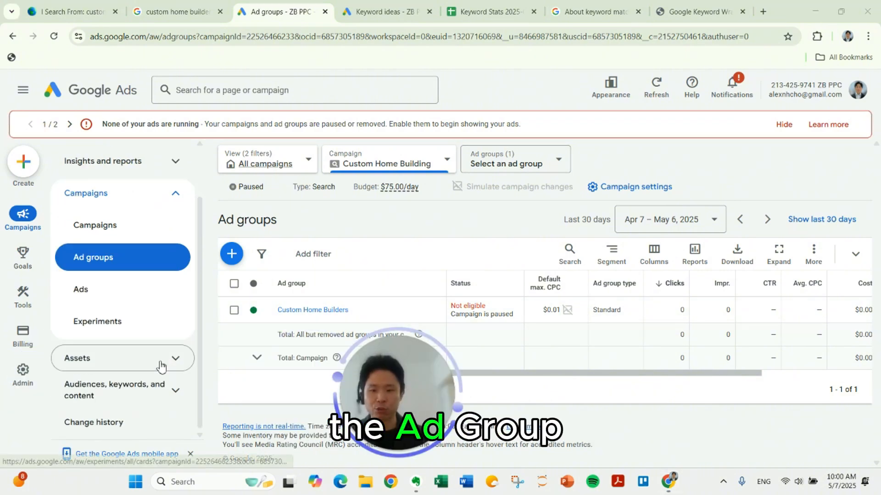
click(143, 394)
scroll(140, 410, down, 1)
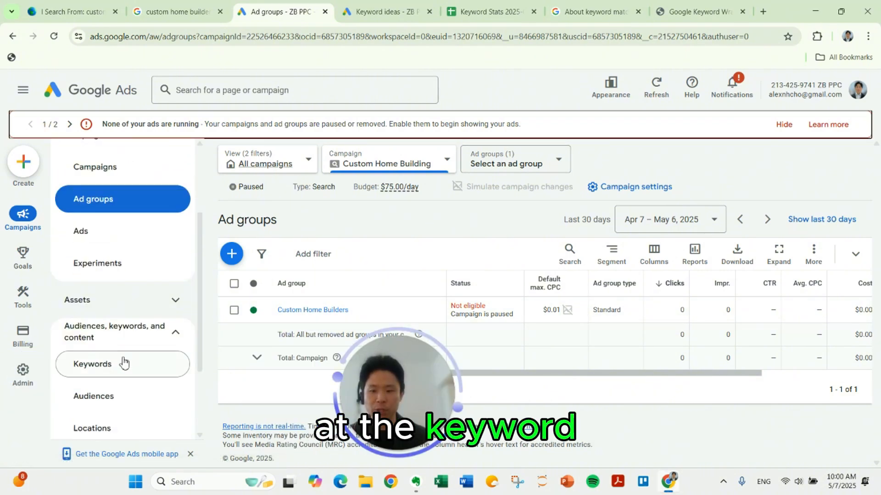
click(124, 363)
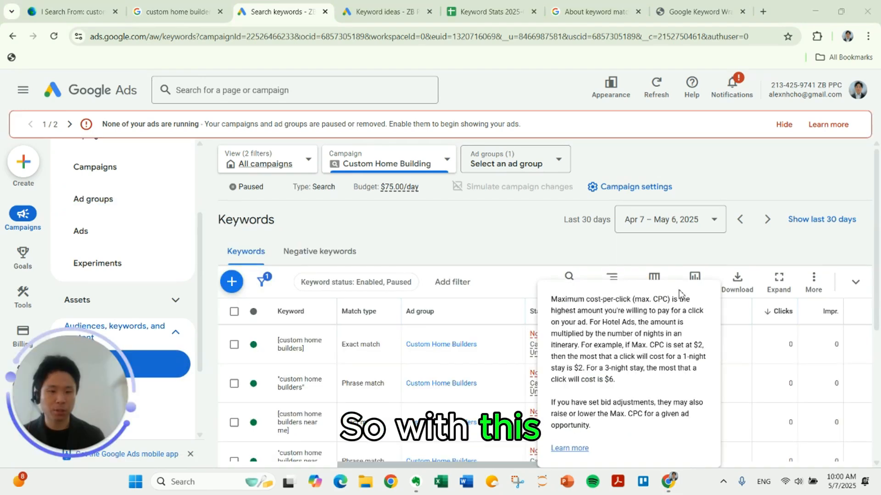
click(659, 352)
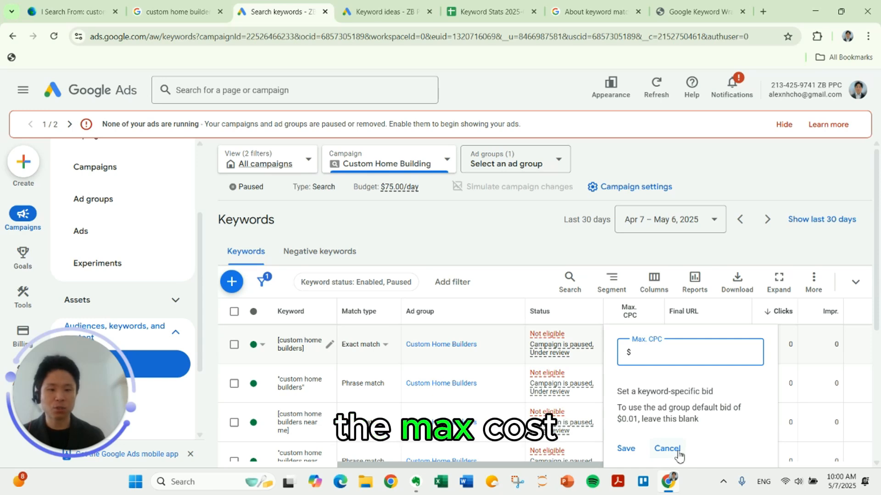
click(666, 449)
scroll(363, 359, down, 2)
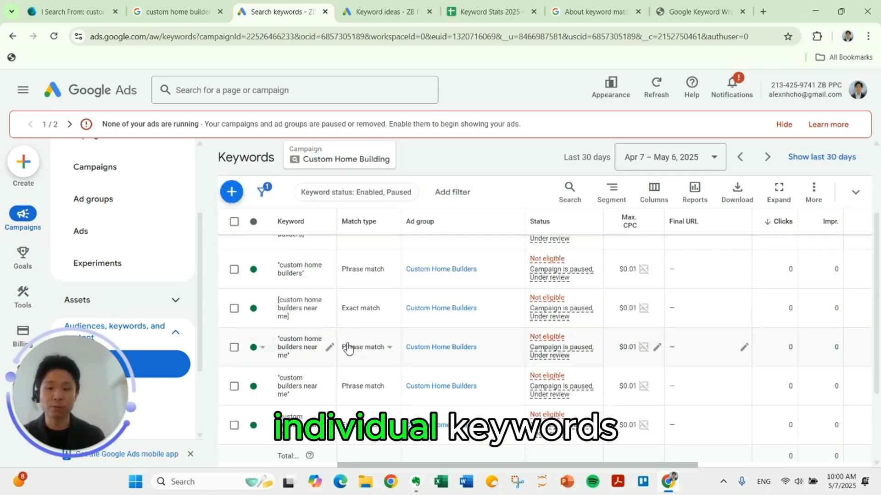
scroll(346, 346, up, 2)
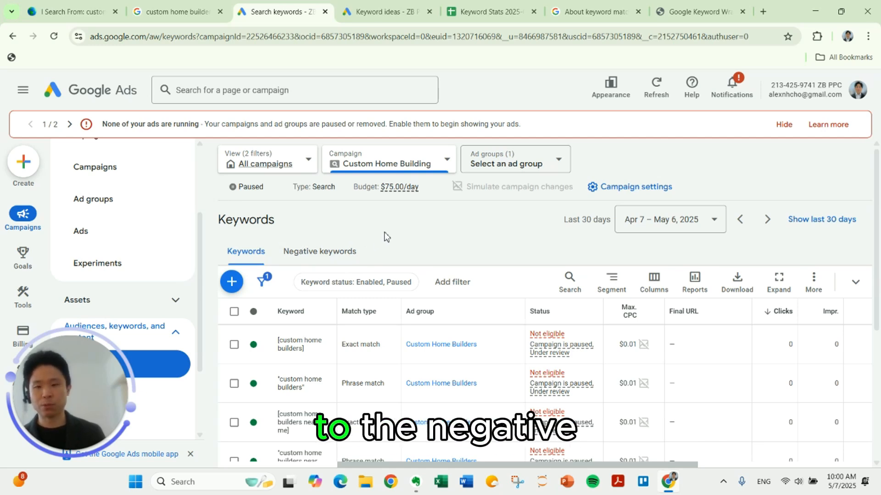
Start adding negative keywords to the Custom Home Building campaign at ad group level, choosing the Custom Home Builders ad group
click(351, 252)
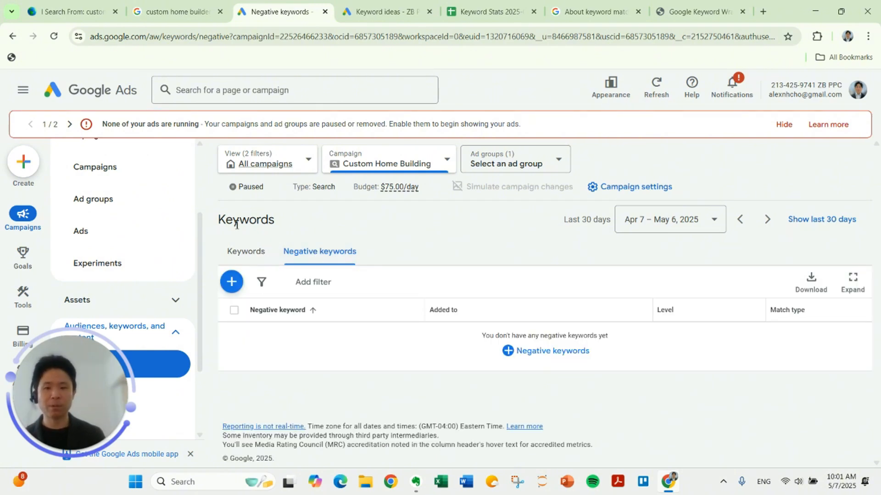
click(232, 281)
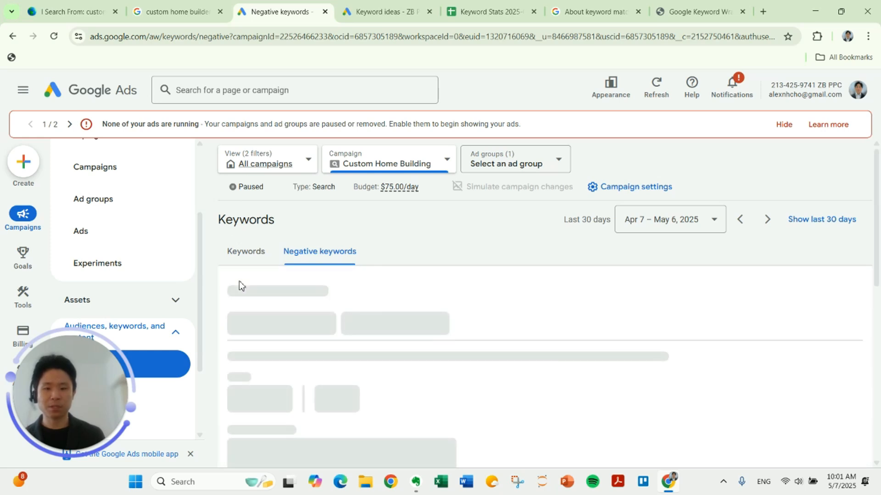
scroll(279, 276, down, 3)
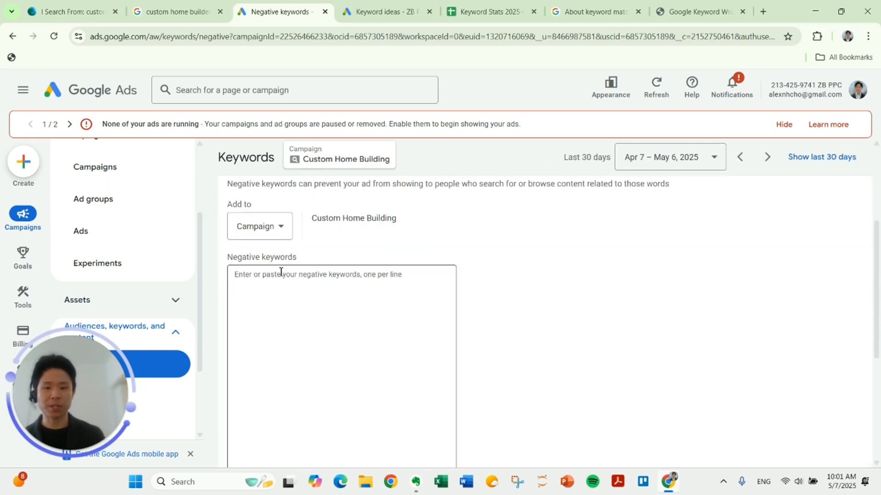
click(274, 226)
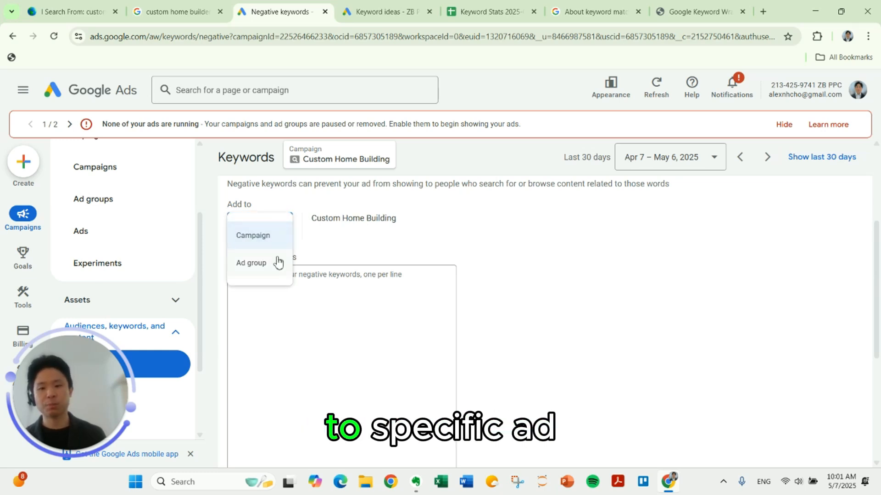
click(278, 263)
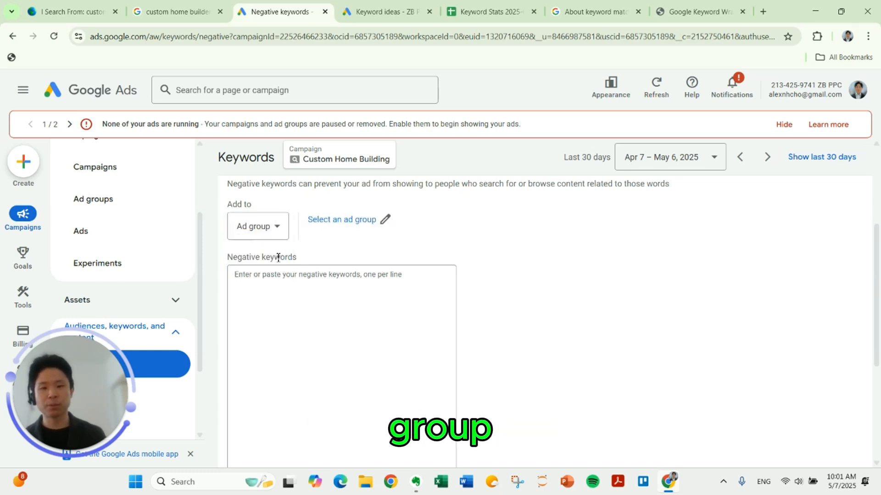
click(386, 223)
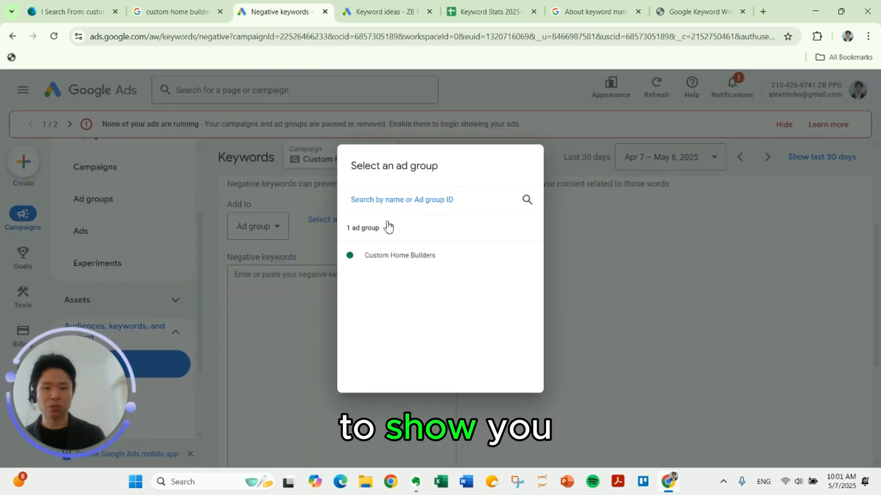
click(391, 256)
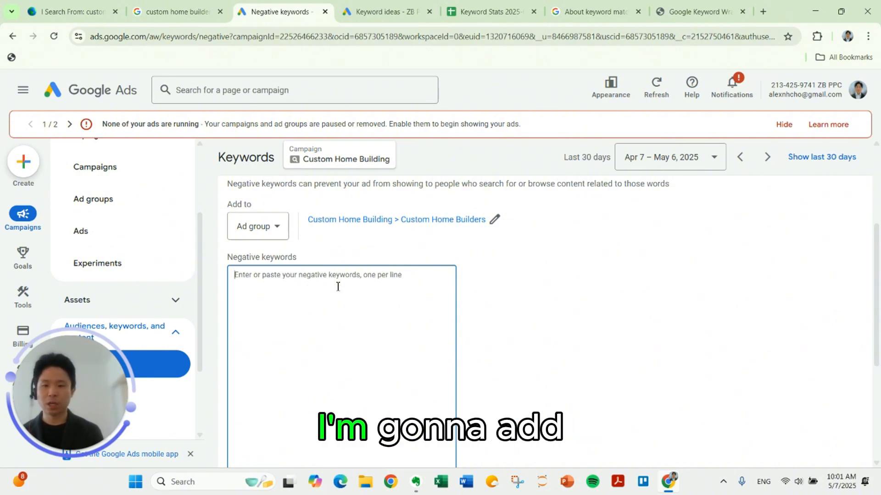
Enter the negative keywords DIY as broad match and "home depot" as phrase match on separate lines, and save them
text(DIY)
key(Return)
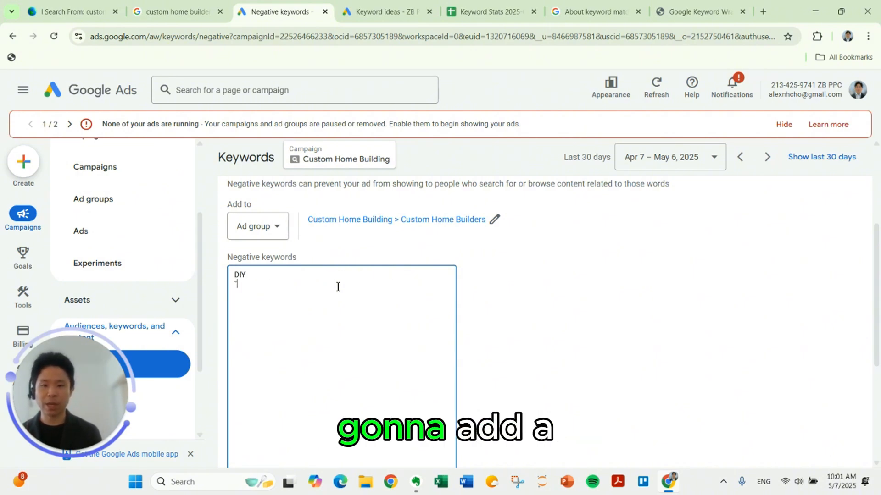
text("home depot")
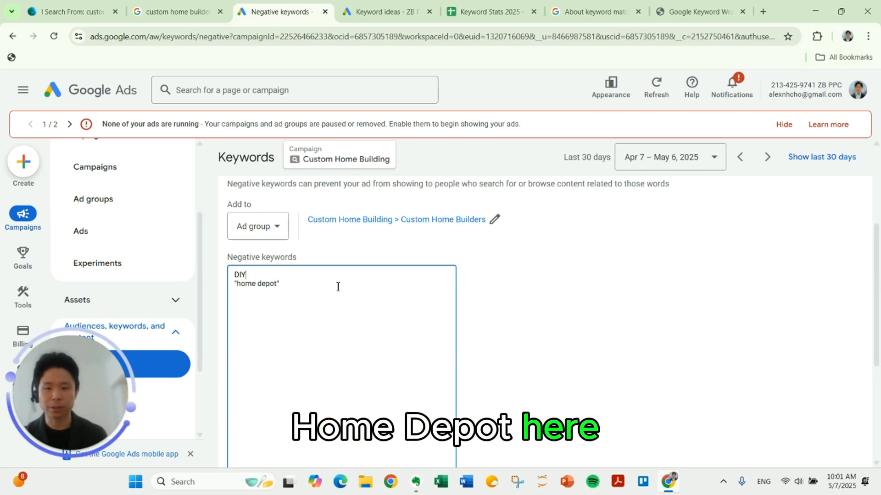
double_click(243, 275)
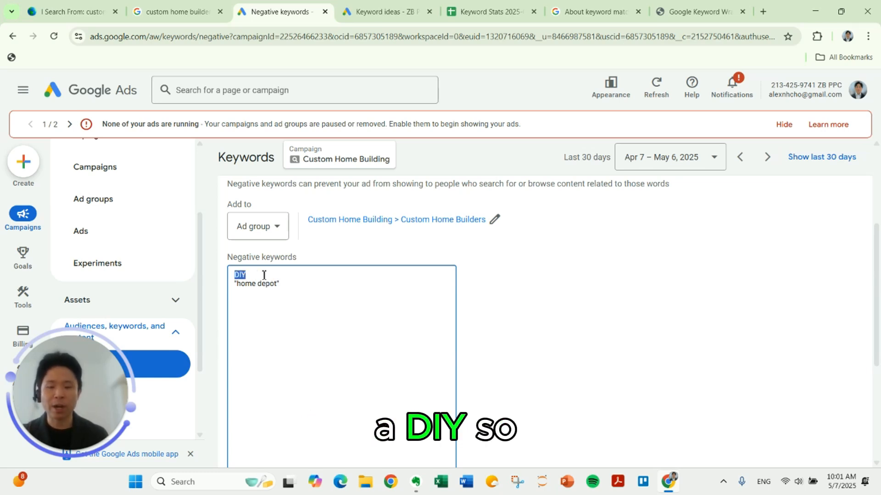
click(263, 276)
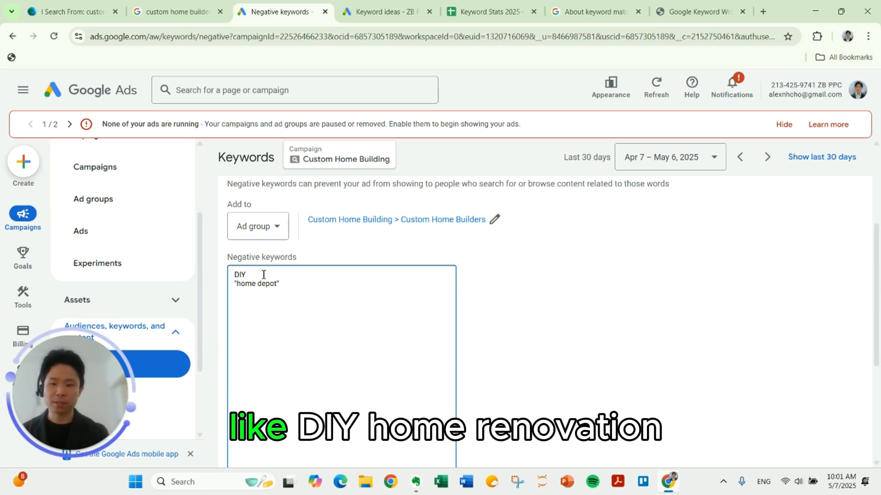
triple_click(284, 288)
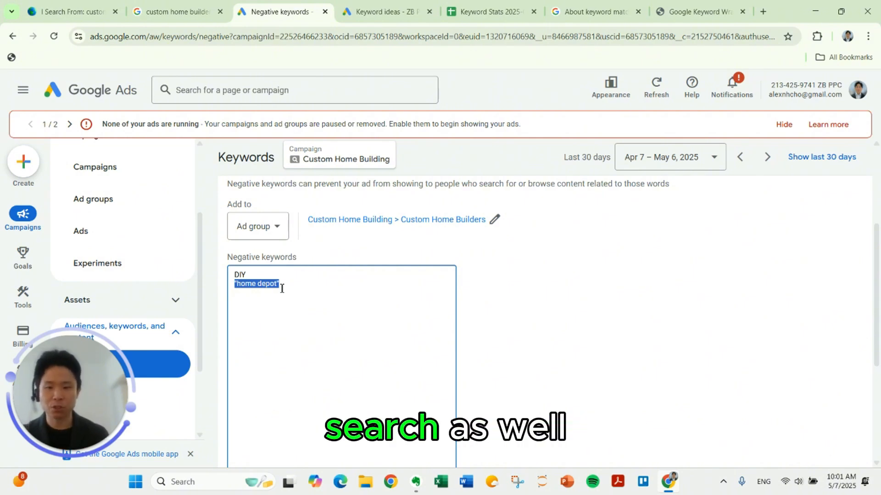
click(282, 287)
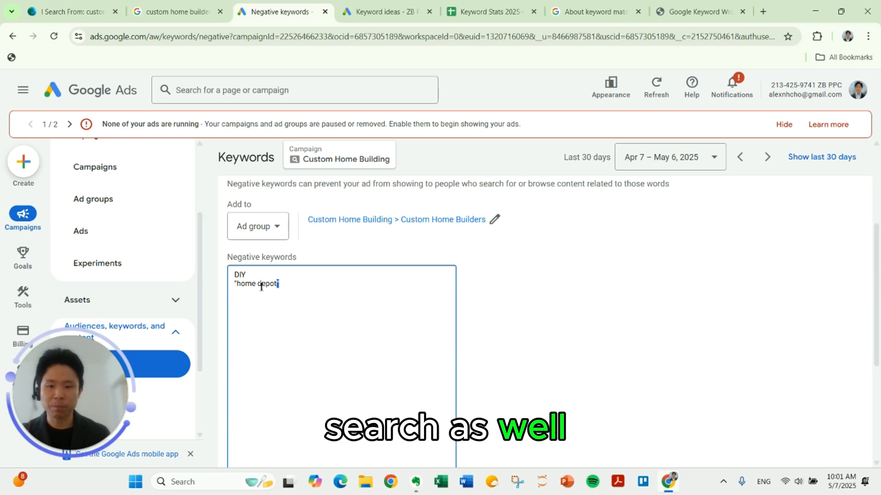
triple_click(317, 285)
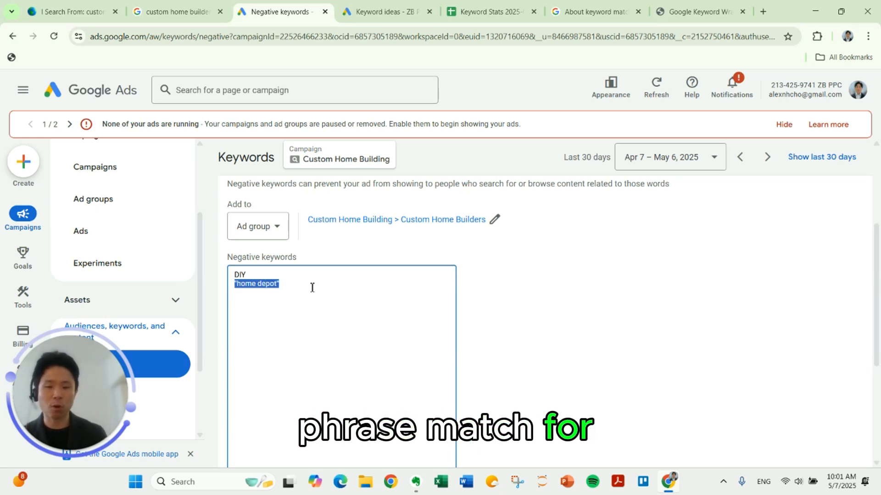
double_click(251, 285)
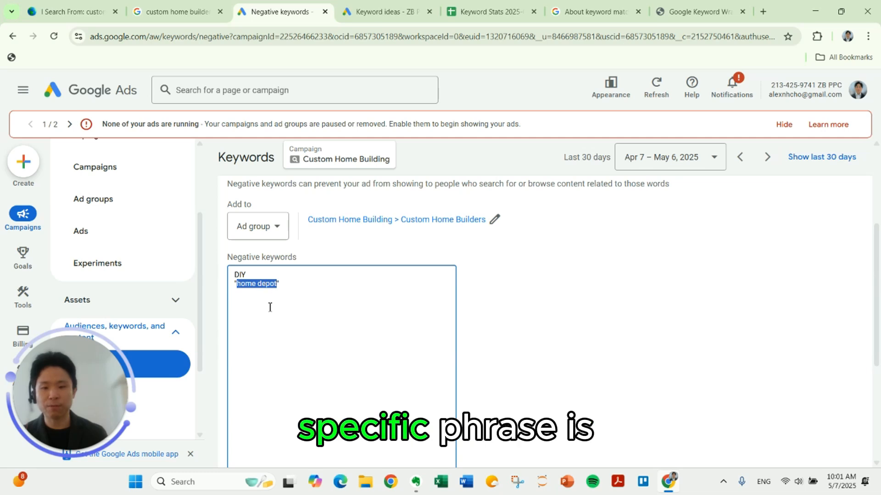
click(301, 294)
click(548, 285)
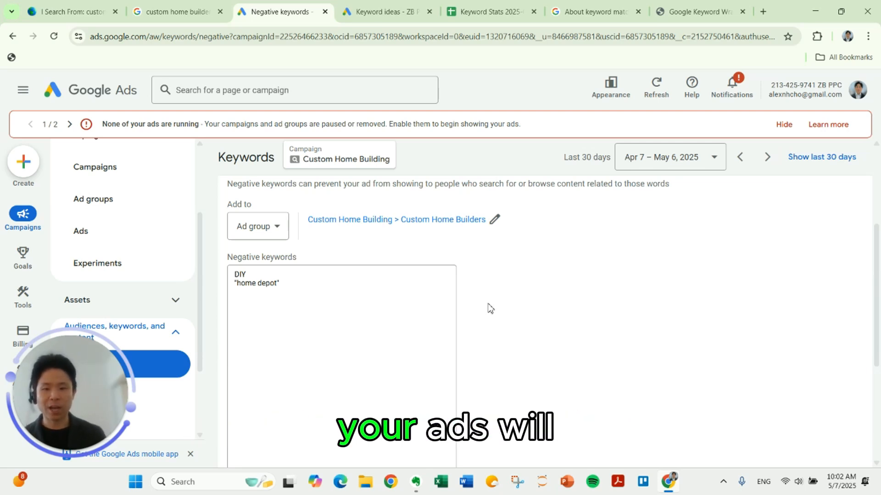
scroll(487, 311, down, 1)
scroll(468, 342, down, 3)
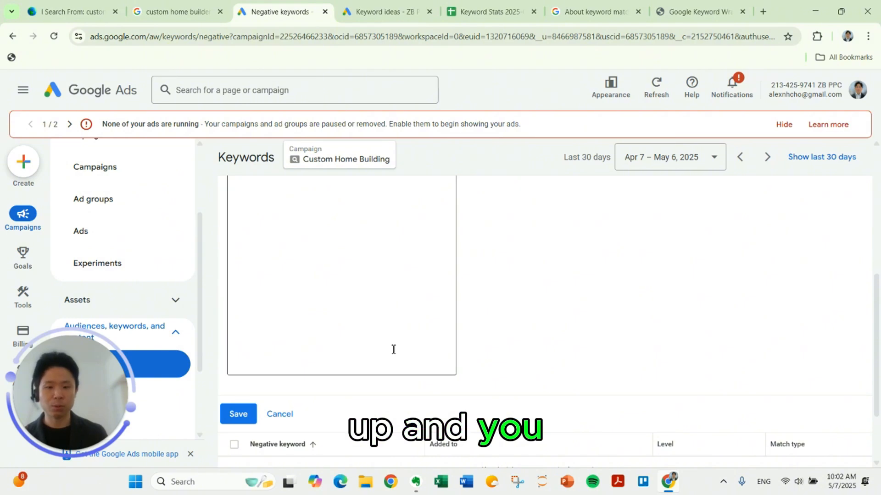
click(234, 411)
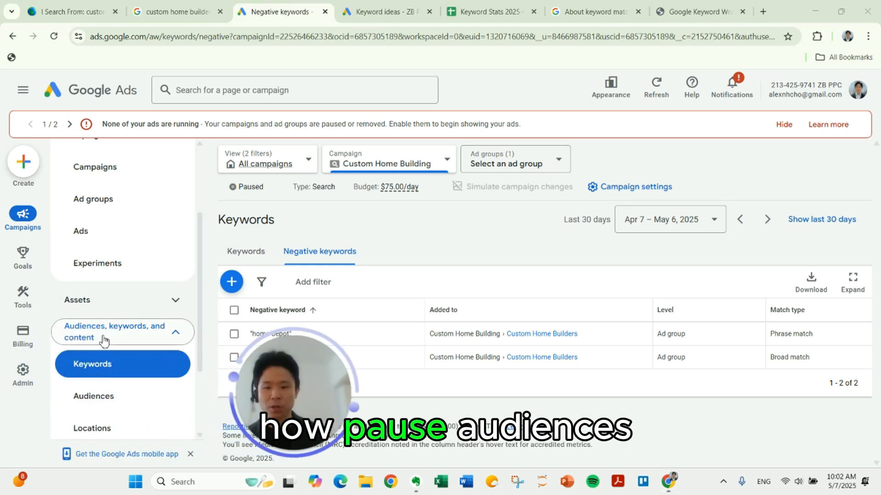
In the campaign's audience demographics, exclude the age ranges 18 - 24 and 25 - 34 from the Custom Home Builders ad group
scroll(105, 340, down, 2)
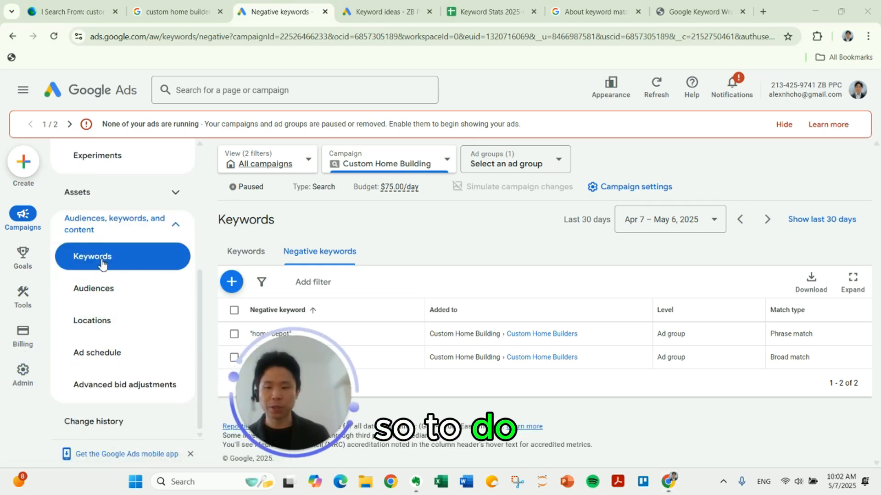
click(101, 289)
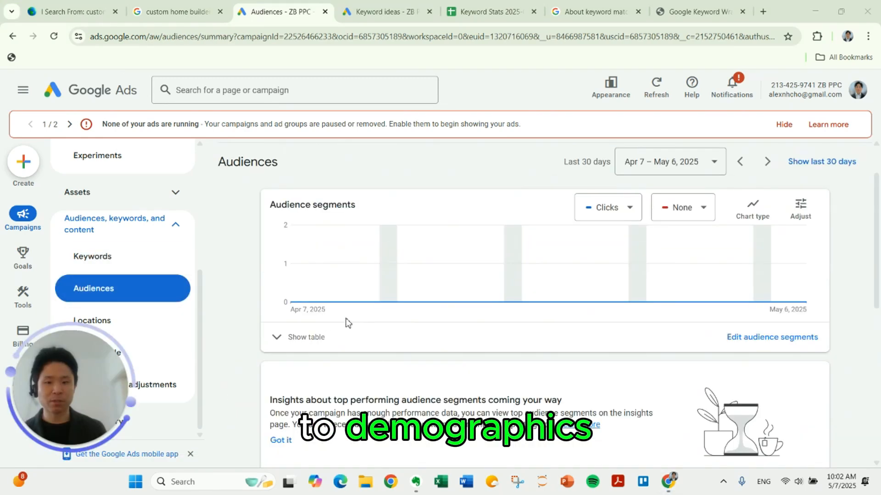
scroll(348, 323, down, 5)
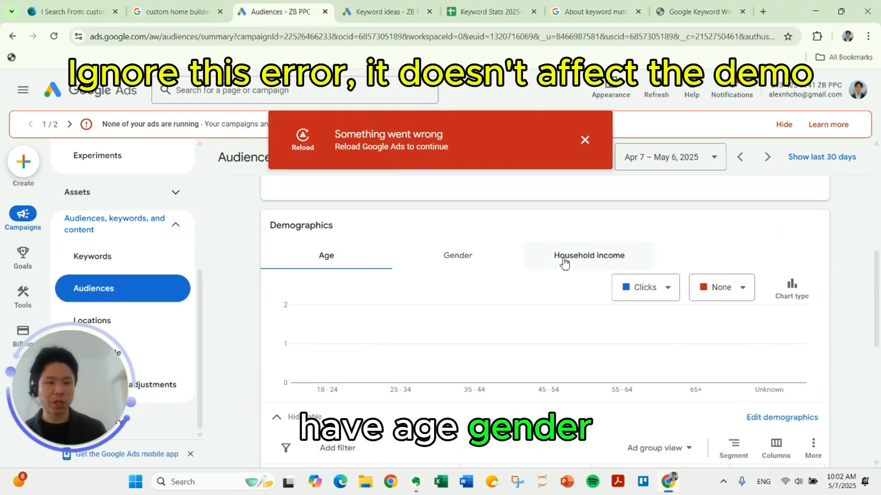
scroll(238, 353, down, 5)
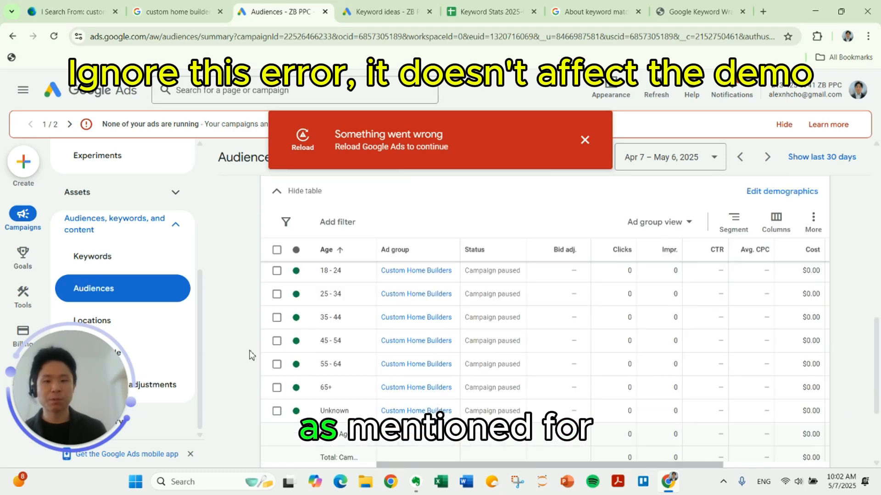
scroll(276, 341, up, 1)
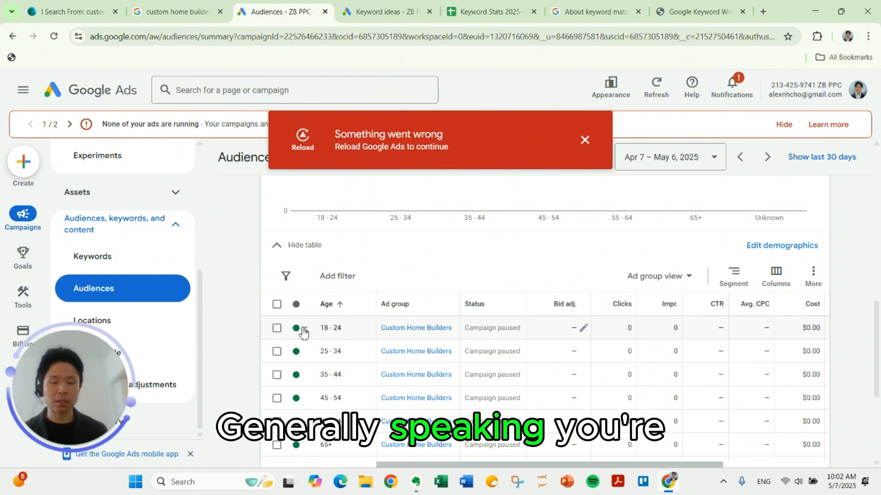
click(300, 330)
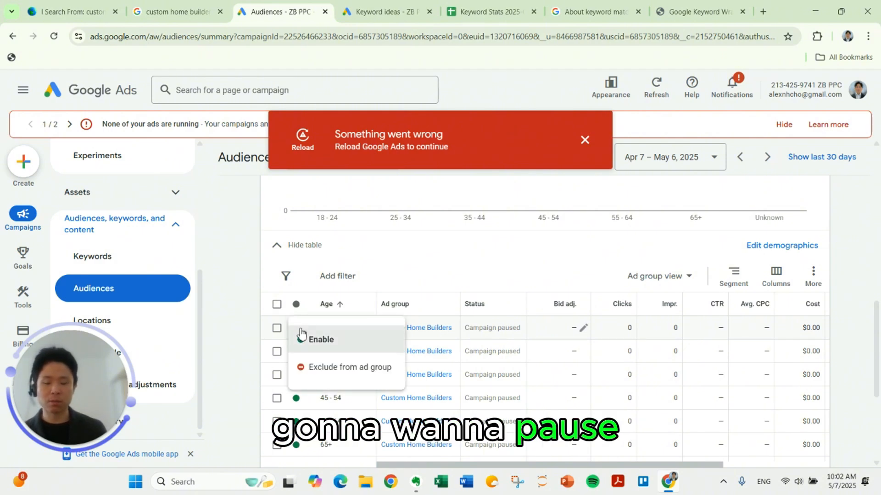
click(306, 366)
click(298, 353)
click(307, 391)
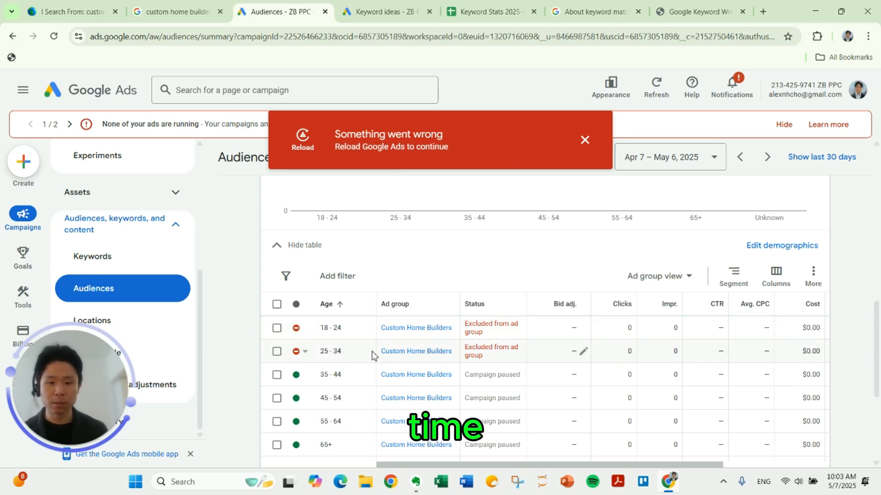
double_click(337, 328)
double_click(337, 352)
triple_click(337, 351)
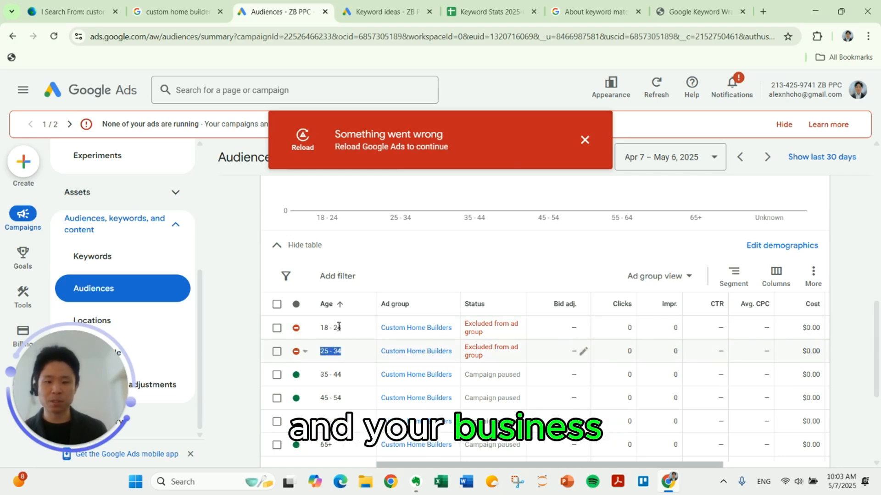
click(325, 328)
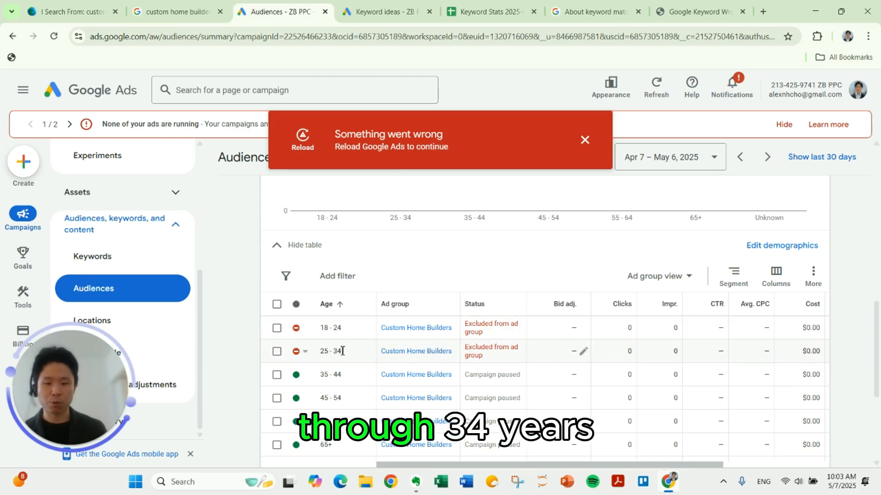
In the household income demographics, exclude the Lower 50% and 41 - 50% brackets from the Custom Home Builders ad group
scroll(342, 345, down, 3)
scroll(348, 345, up, 5)
click(576, 256)
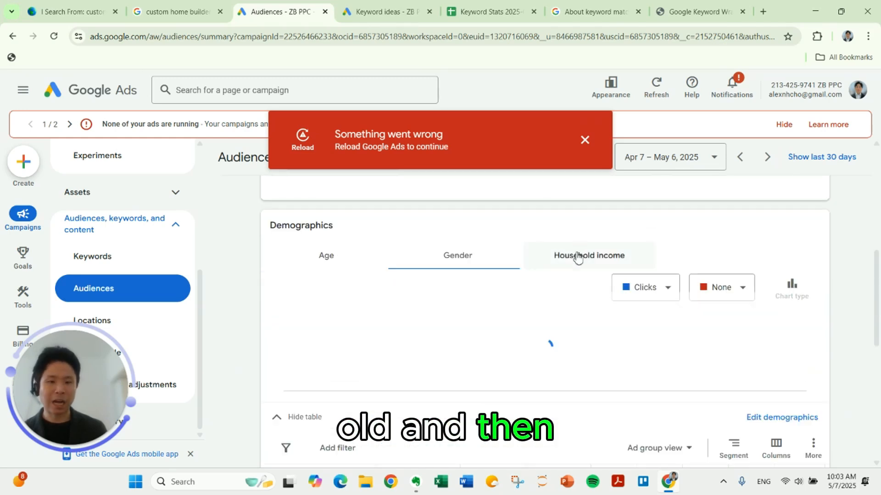
scroll(260, 310, down, 5)
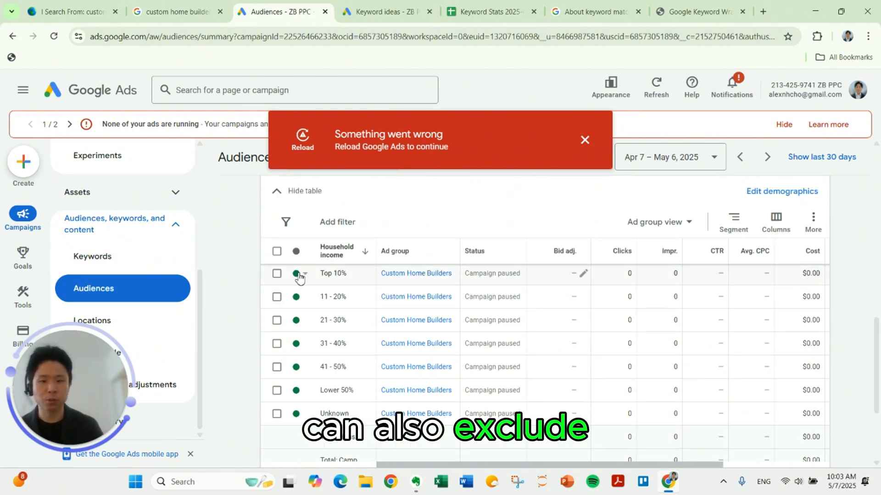
click(301, 390)
click(340, 430)
click(299, 366)
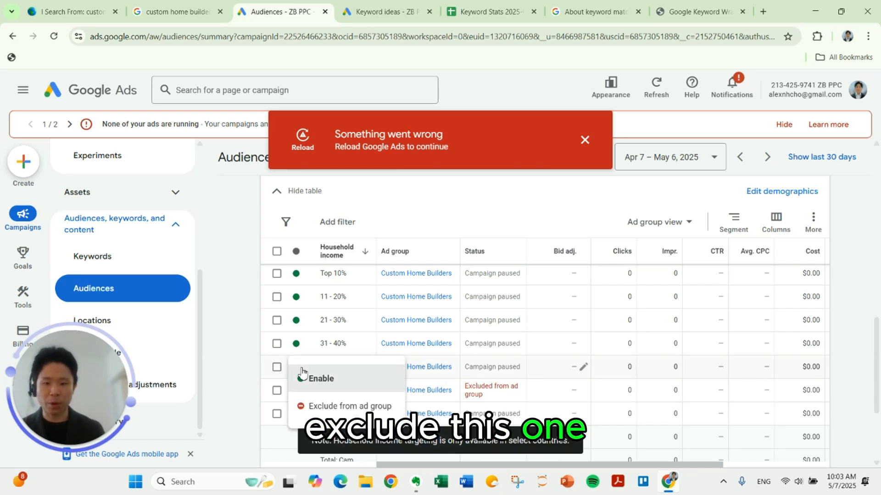
click(326, 409)
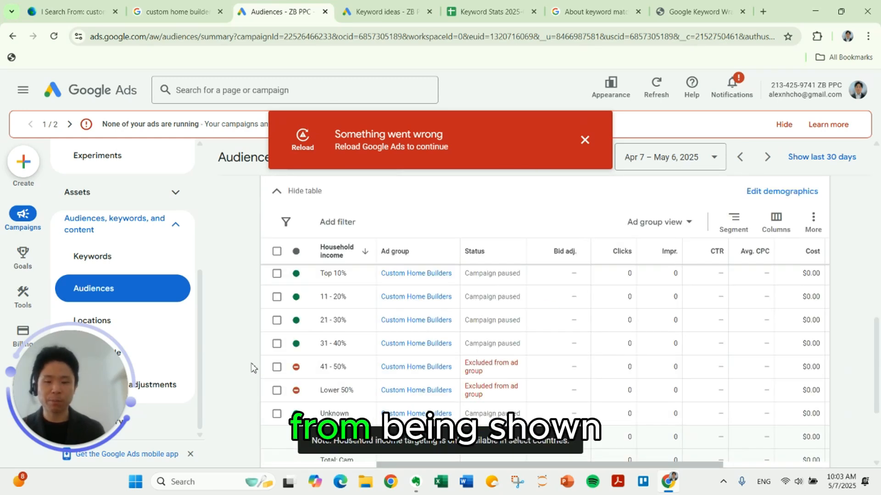
scroll(250, 366, down, 2)
scroll(290, 323, up, 3)
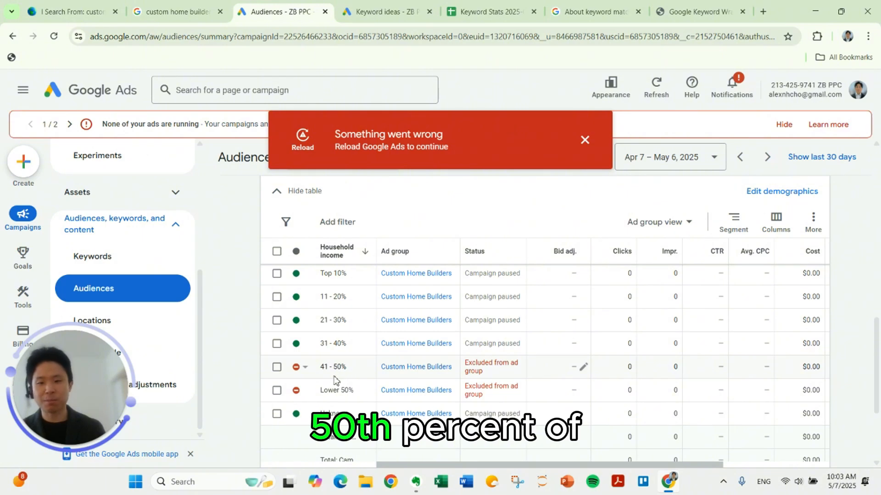
Return to the age demographics and review the status of each age range in the ad group
scroll(328, 348, up, 5)
click(326, 256)
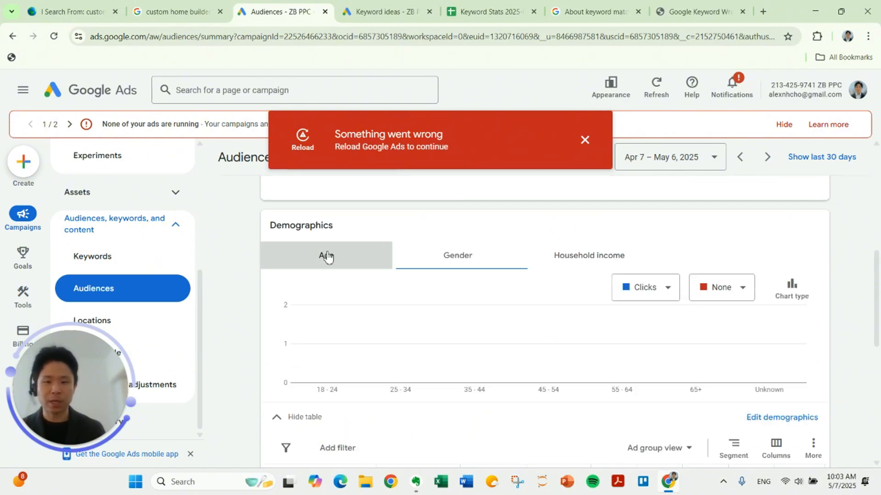
scroll(228, 318, down, 5)
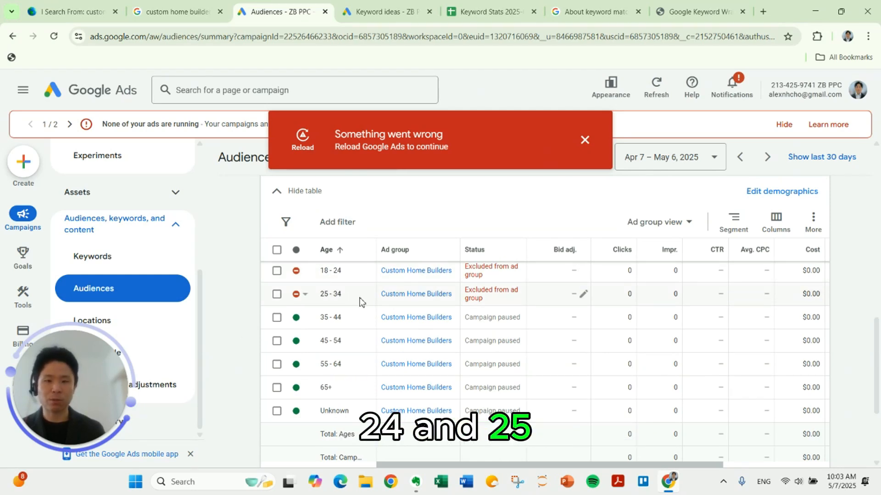
scroll(360, 302, up, 1)
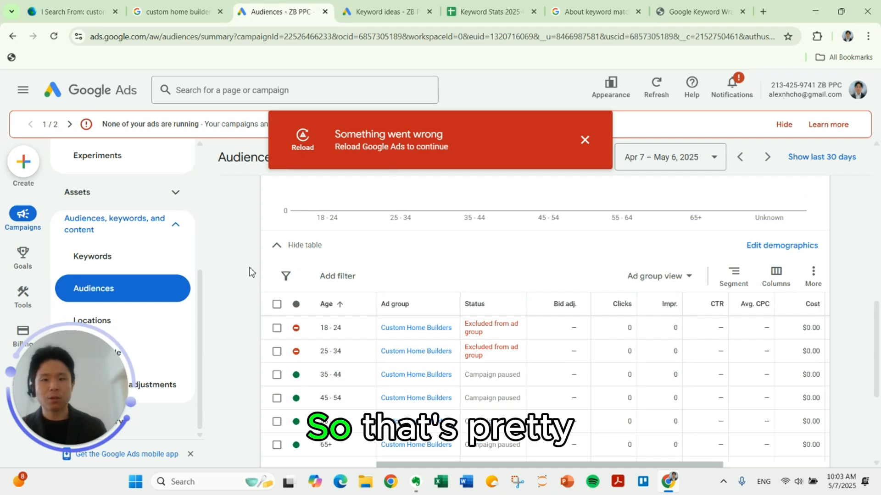
scroll(261, 279, down, 1)
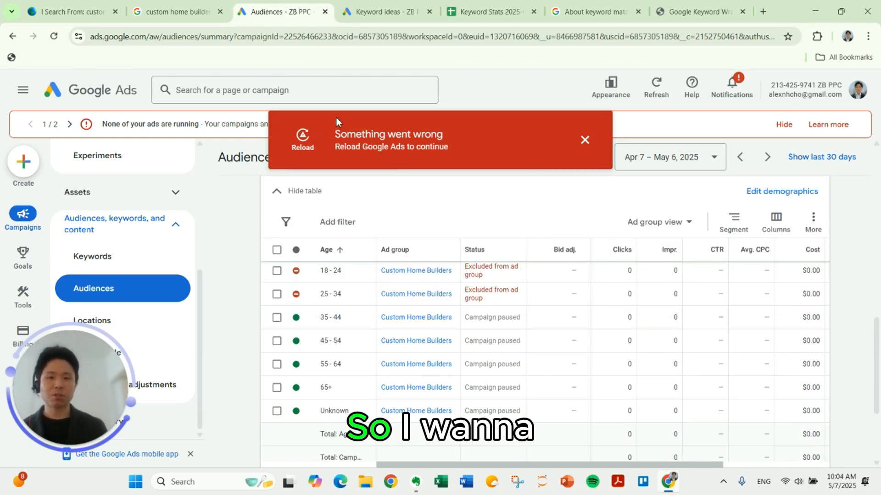